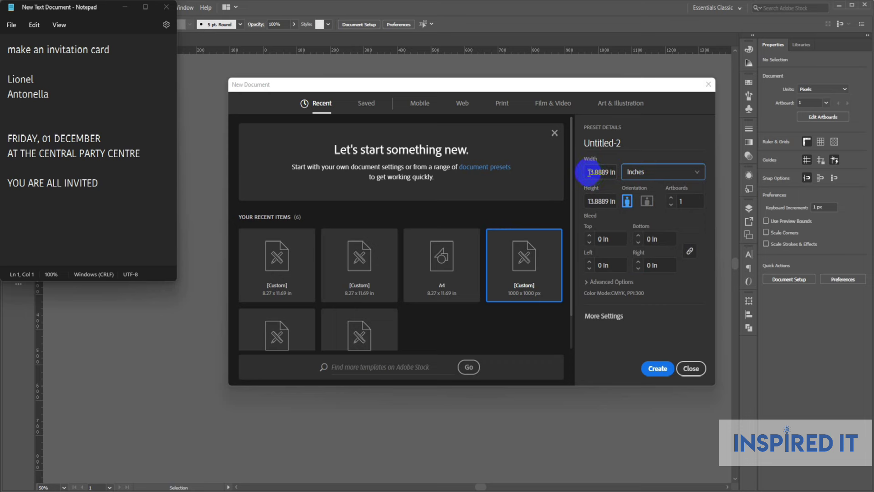
Step: Create a portrait document 8.27 in wide and 11.69 in high in RGB color mode
type("8.27")
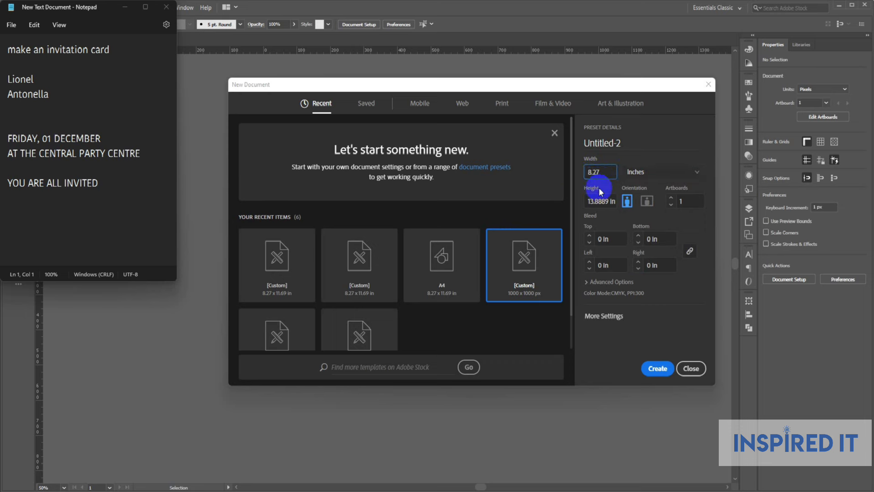
left_click_drag(587, 203, 631, 215)
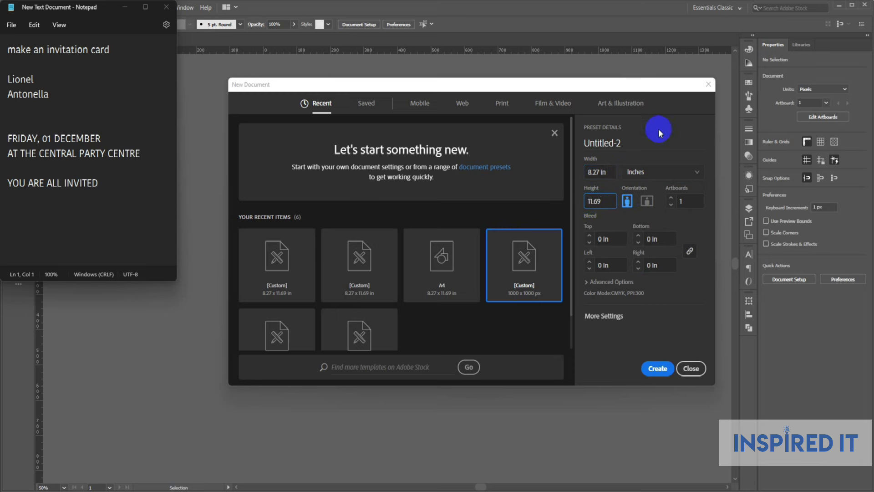
left_click(657, 373)
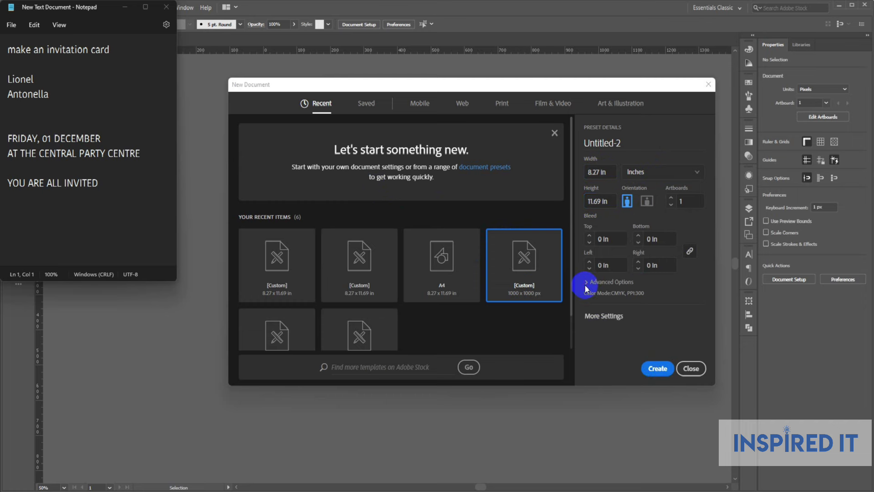
left_click(587, 283)
left_click(614, 269)
left_click(628, 276)
left_click(586, 238)
left_click(657, 368)
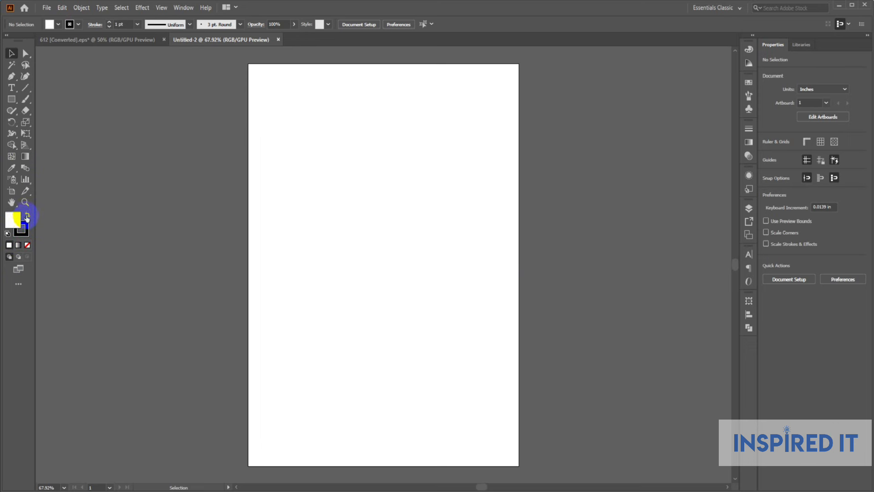
Step: Create a 7.77 × 11.19 in rectangle on the artboard with a black fill and no stroke
left_click(28, 217)
left_click(21, 230)
left_click(27, 245)
left_click(12, 99)
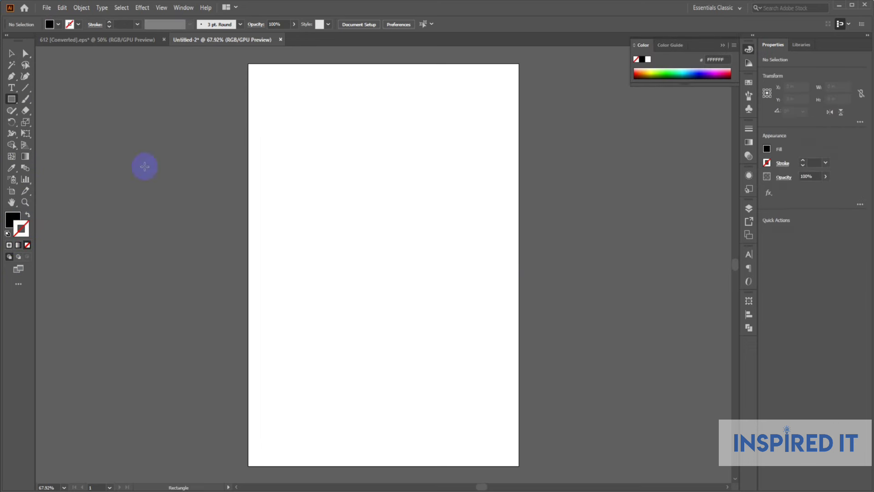
left_click(309, 218)
left_click(436, 229)
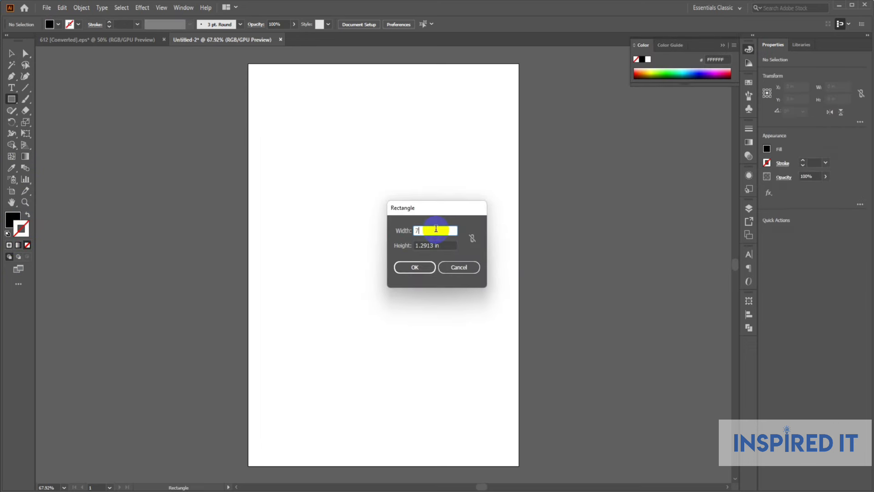
key("Tab")
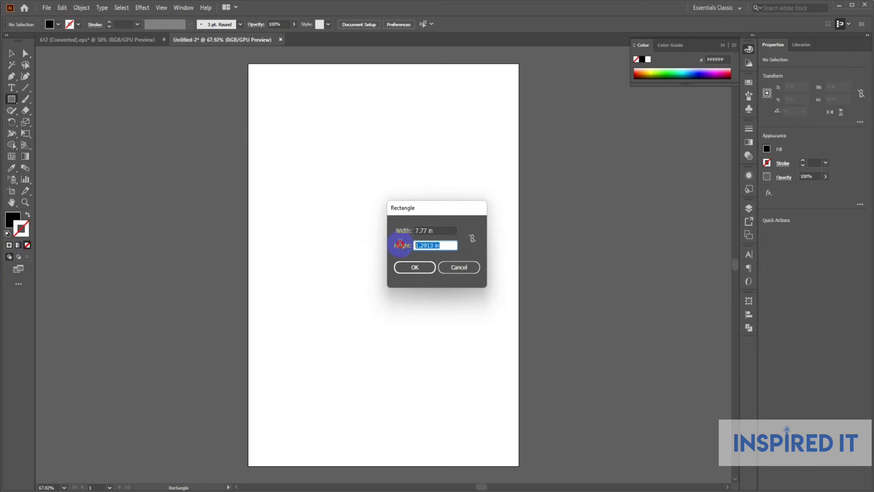
type("11.19")
left_click(414, 266)
Step: Center the rectangle horizontally and vertically on the artboard and convert it into margin guides
left_click(392, 24)
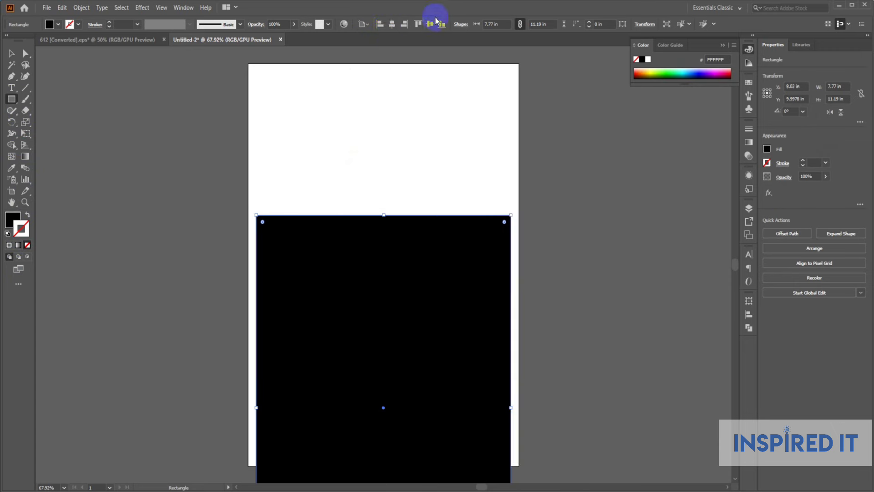
left_click(435, 21)
key("ctrl+5")
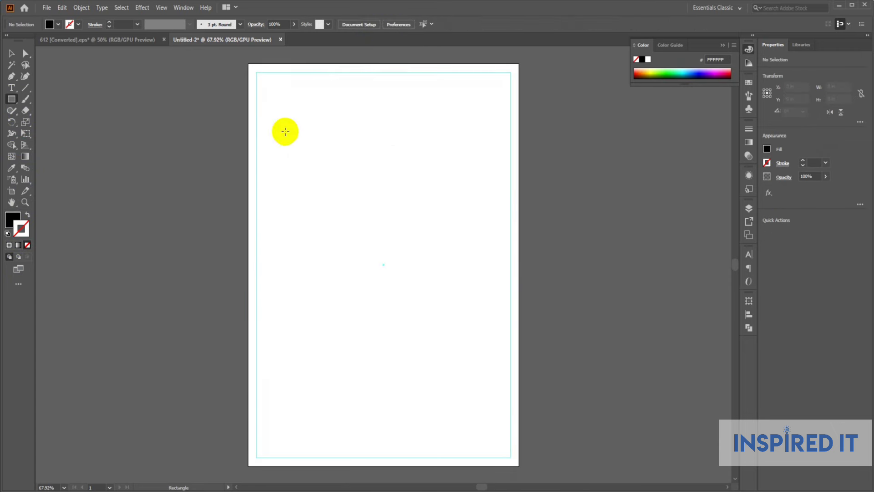
left_click(10, 55)
Step: Switch to the Notepad document to check the invitation wording, and minimize it again
mouse_move(563, 255)
left_mouse_down()
mouse_move(536, 262)
mouse_move(564, 253)
left_mouse_up()
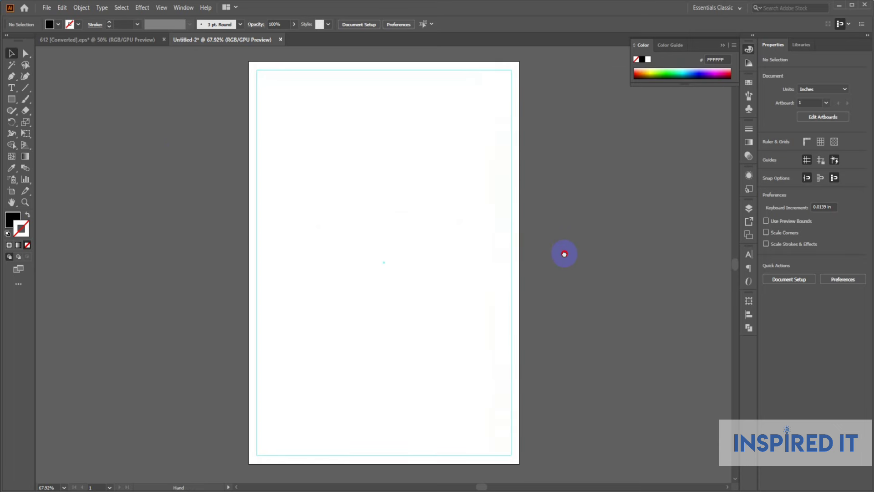
left_click(564, 490)
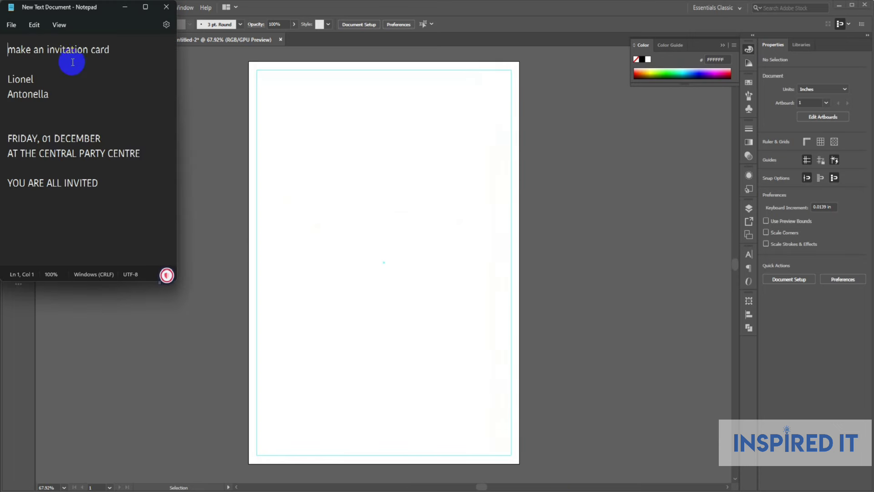
left_click(123, 9)
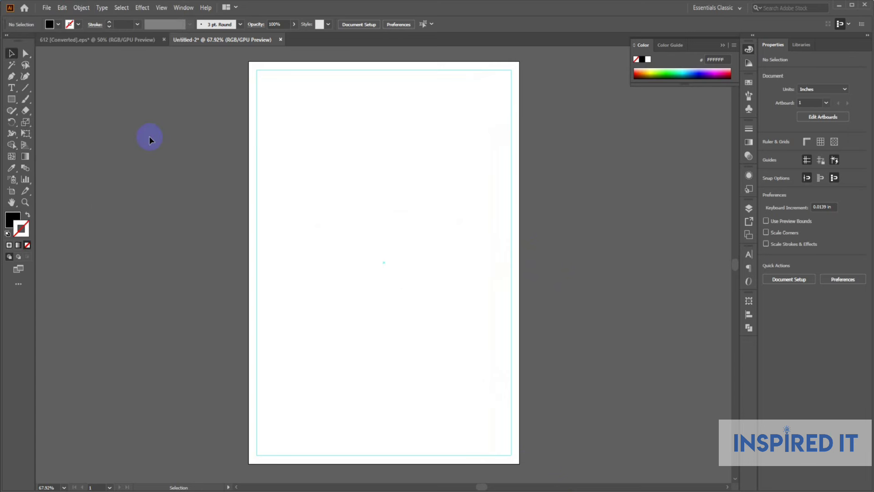
Step: Copy the floral group from the 612 [Converted].eps document and place it over the upper-left corner of the new artboard
left_click(110, 40)
left_click(324, 234)
left_click_drag(324, 234, 273, 160)
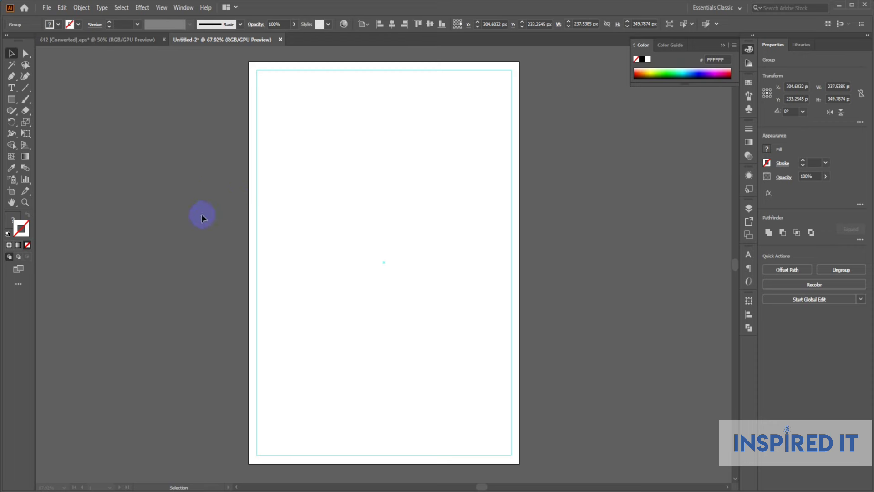
left_click_drag(224, 223, 276, 237)
left_click(248, 204)
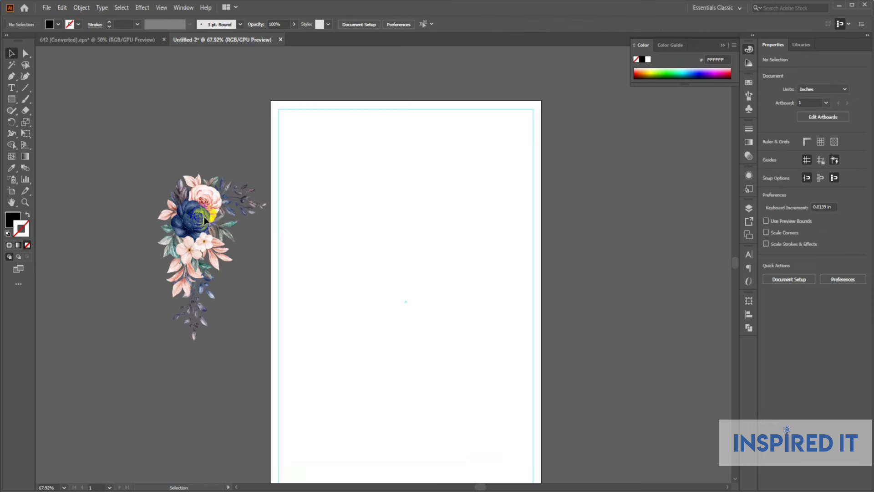
left_click_drag(235, 197, 303, 139)
left_click(196, 92)
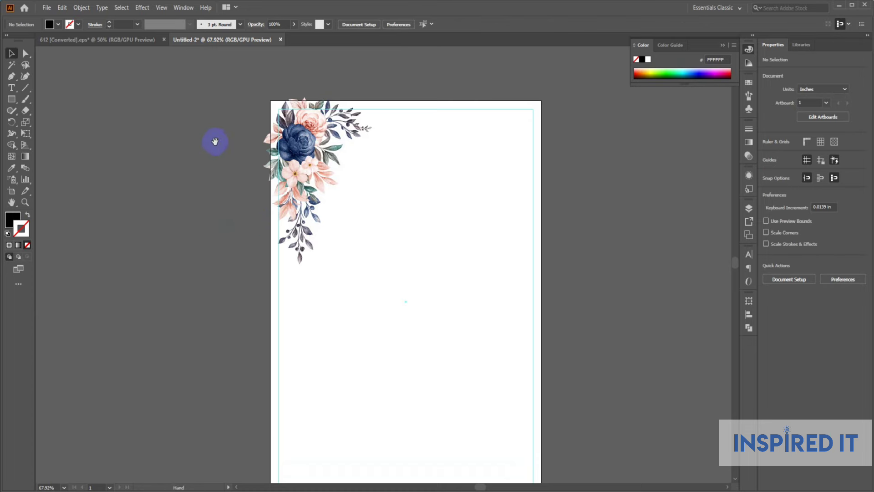
Step: Draw a small square of about 0.42 in outside the artboard, beside the floral group
left_click_drag(214, 140, 188, 141)
scroll(267, 165, "up", 2)
left_click(299, 143)
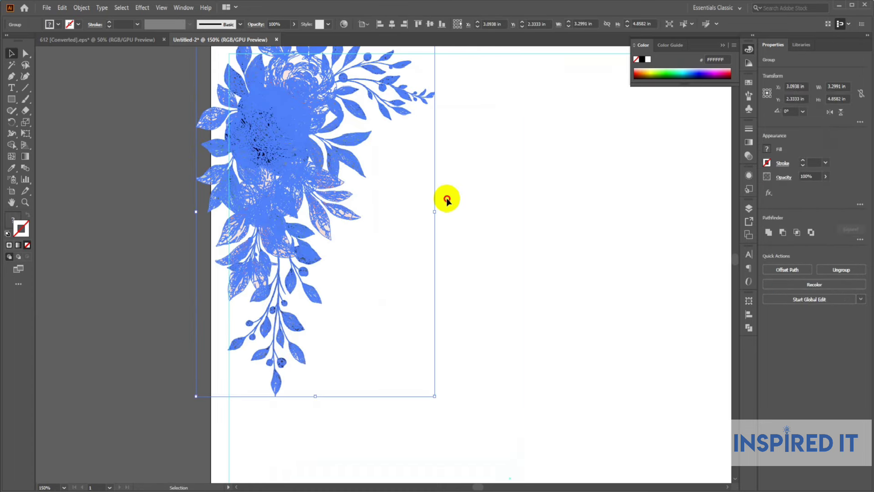
left_click(445, 198)
left_click_drag(106, 127, 136, 158)
left_click(11, 53)
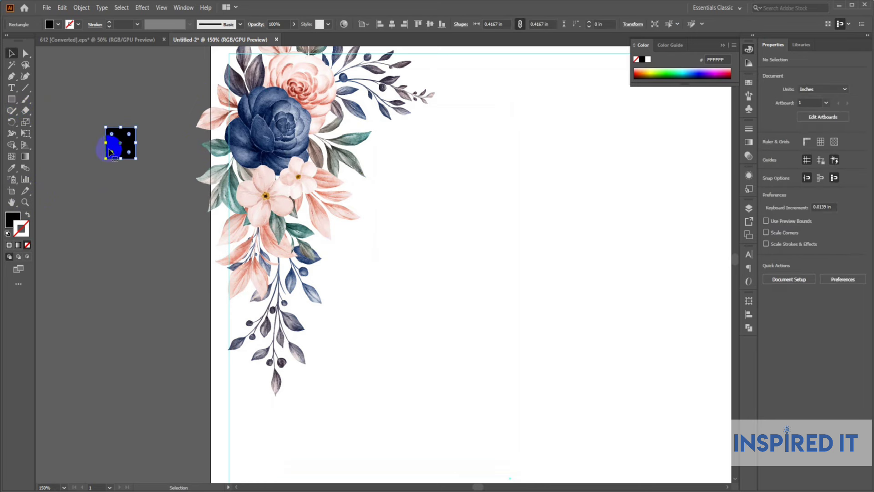
Step: Fill the small square with a pale pink sampled from the flower petals using the Eyedropper
left_click(12, 168)
left_click(313, 186)
left_click(11, 54)
left_click(157, 109)
Step: Duplicate the pale pink square downward three times at even spacing to form a column of four swatches
left_click_drag(164, 113, 260, 99)
left_click_drag(225, 135, 227, 181)
key("ctrl+d")
key("ctrl+d")
left_click(216, 149)
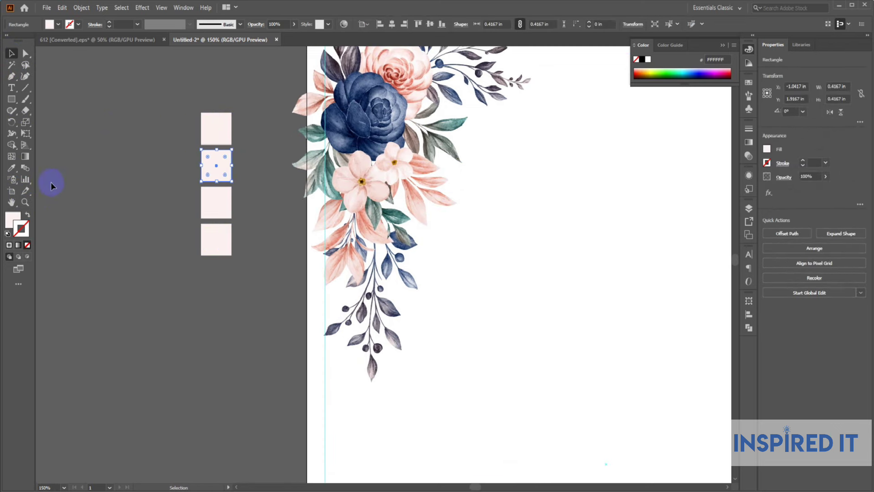
double_click(14, 219)
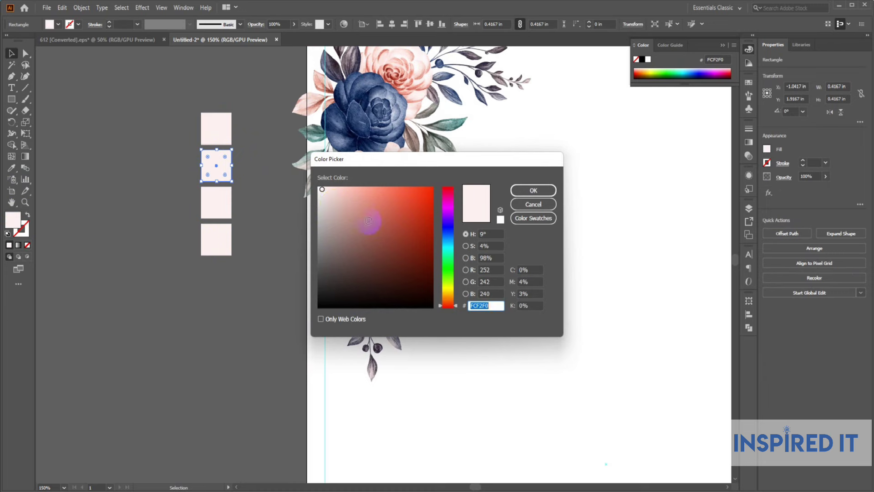
left_click(531, 203)
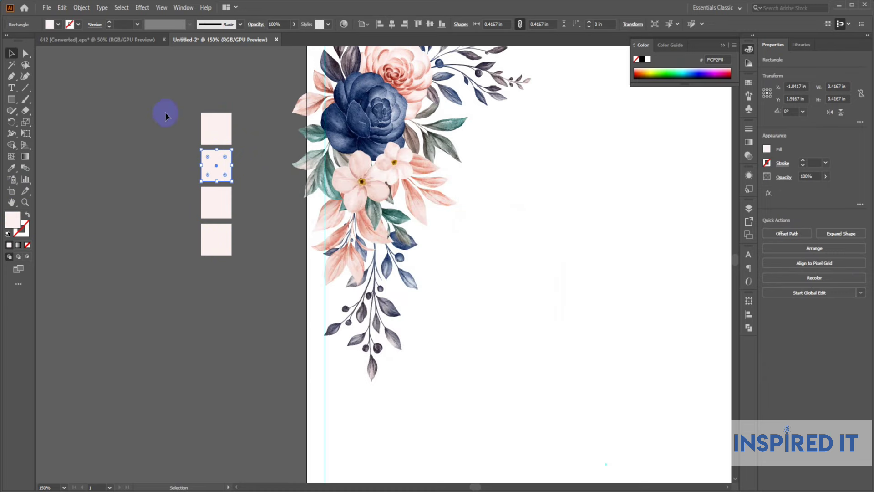
left_click(165, 112)
Step: Place the pink and peach watercolor image from the Desktop folder over the artboard at about 7.75 × 11.06 in
scroll(122, 138, "right", 3)
scroll(133, 155, "down", 1)
mouse_move(189, 207)
left_mouse_down()
mouse_move(186, 193)
mouse_move(190, 203)
left_mouse_up()
scroll(173, 209, "down", 1)
left_click(46, 8)
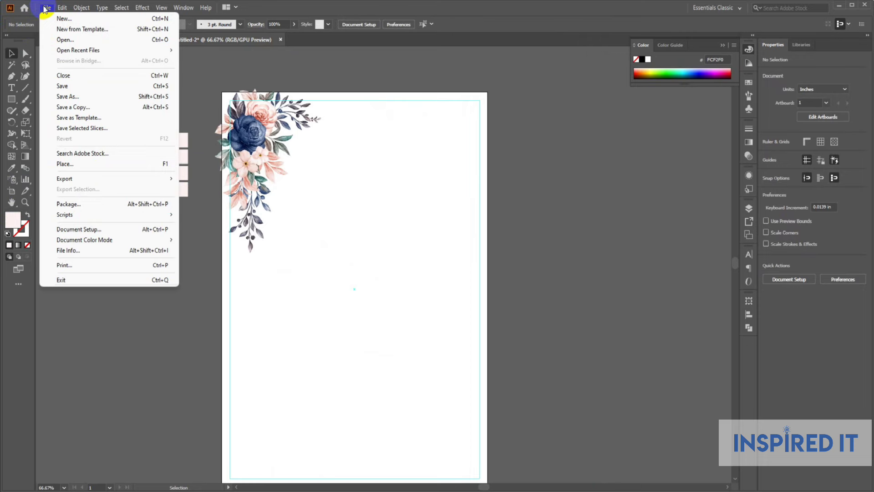
left_click(121, 163)
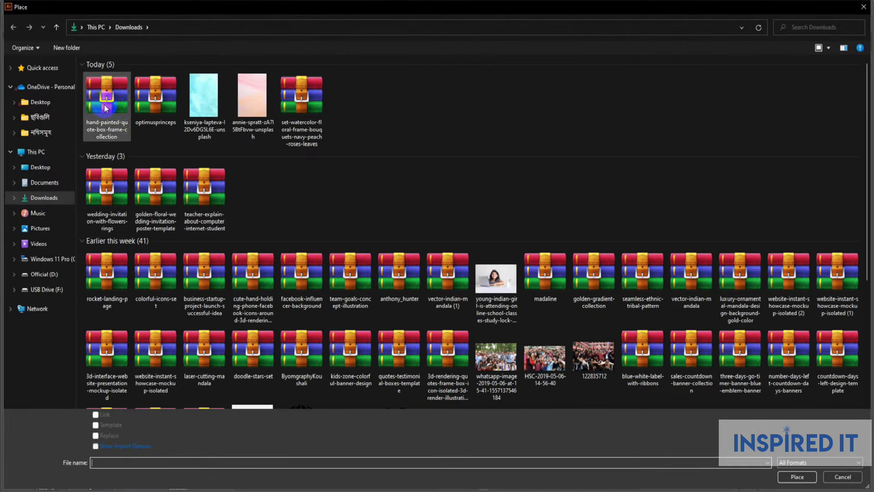
left_click(41, 167)
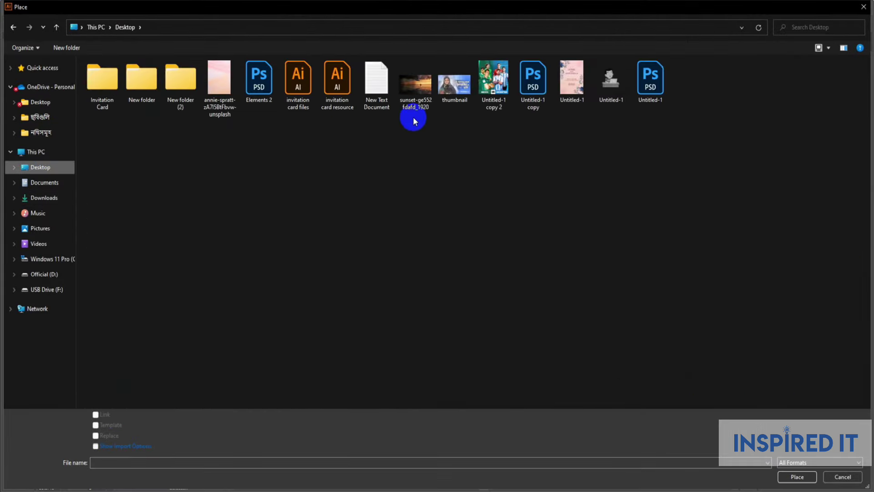
left_click(219, 89)
left_click(796, 476)
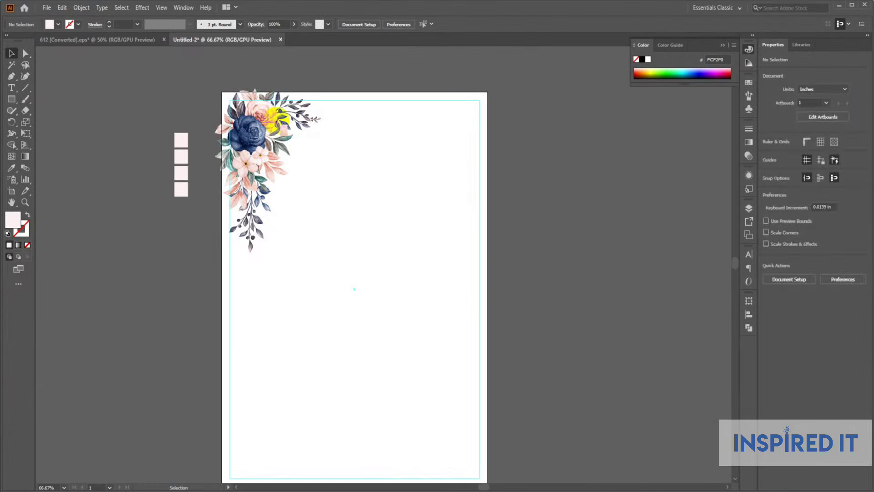
left_click_drag(216, 89, 663, 454)
Step: Enlarge the placed watercolor image proportionally from its center to about 9.2 × 13.13 in
scroll(504, 250, "down", 3)
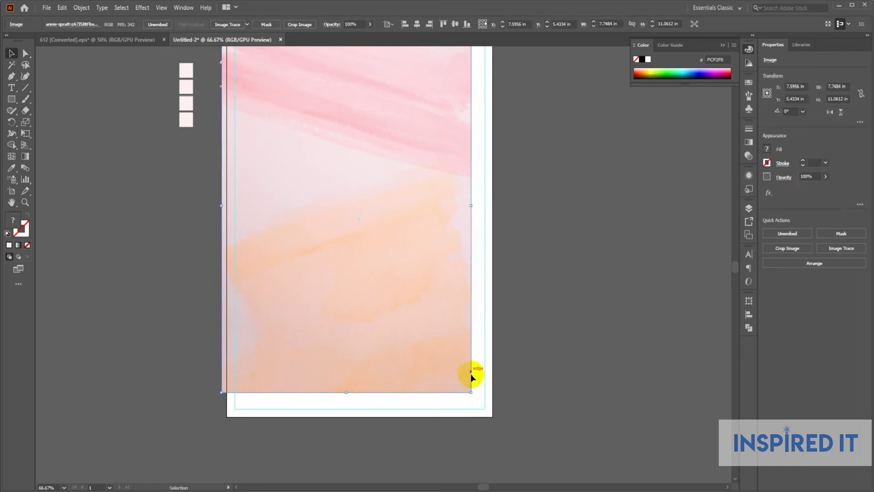
left_click_drag(470, 391, 536, 409)
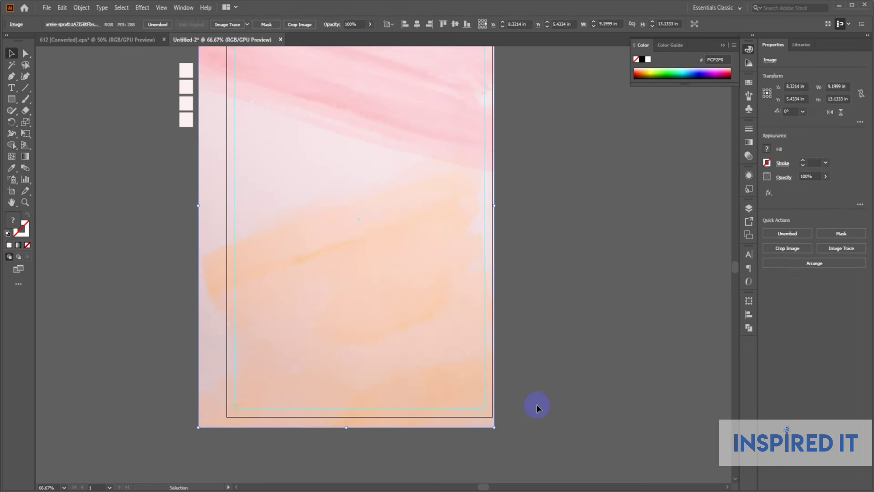
left_click(541, 332)
Step: Move the watercolor image so it covers the whole artboard and send it to the back, behind the flowers
left_click_drag(467, 331, 470, 391)
left_click_drag(428, 262, 436, 261)
left_click(438, 250)
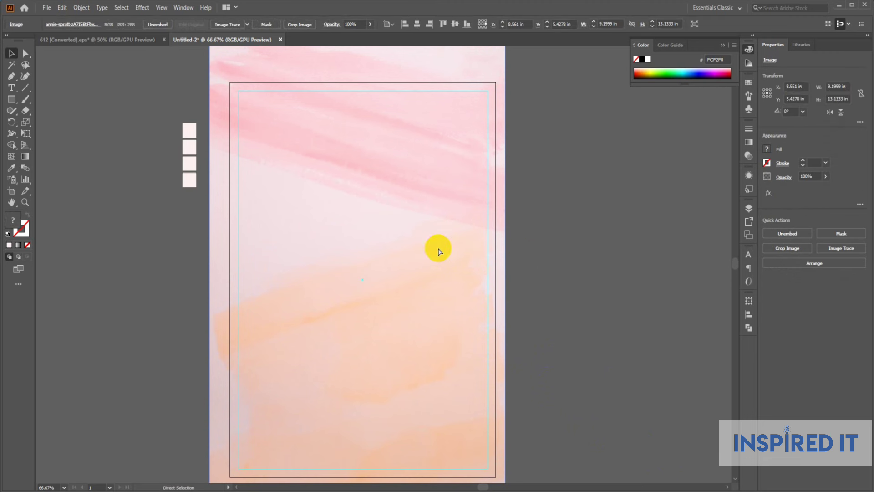
key("ctrl+shift+[")
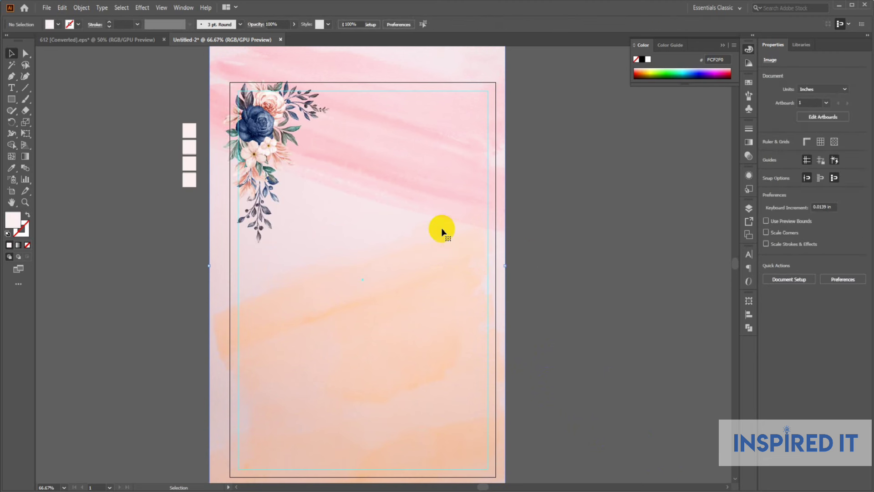
Step: Fill the second swatch square with the pink FDC9CF sampled from the upper part of the watercolor background
left_click(189, 147)
left_click(12, 167)
left_click(383, 123)
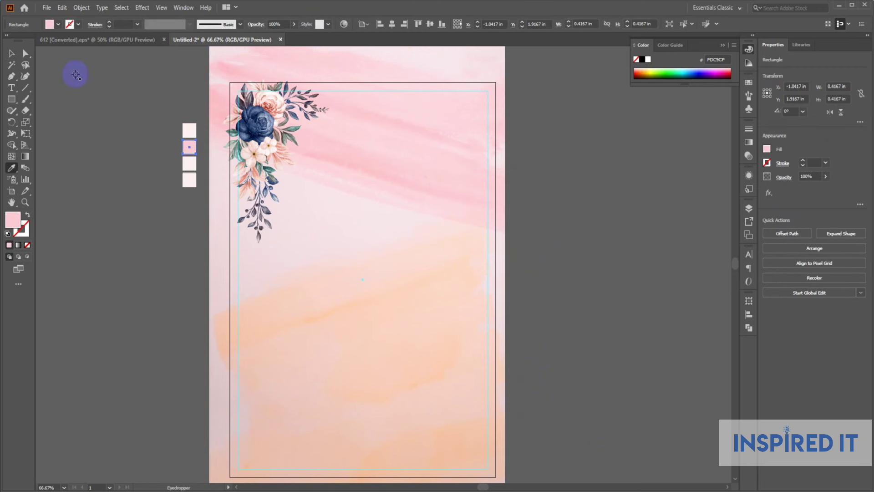
left_click(13, 54)
Step: Fill the third swatch square with the peach F9CCB1 sampled from the lower part of the watercolor background
left_click(189, 164)
left_click(11, 168)
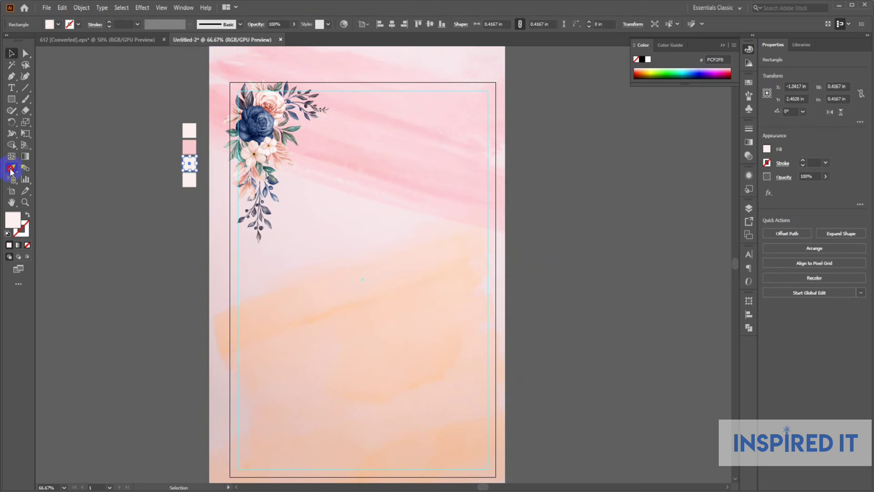
left_click(362, 341)
left_click(11, 53)
left_click(70, 129)
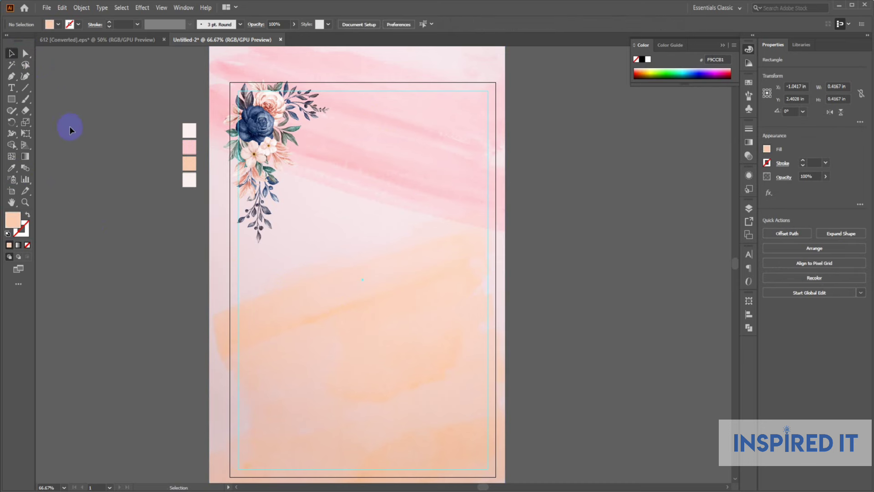
Step: Sample the pink swatch for the fourth square and darken its fill to the deep red 7F212F
left_click(195, 182)
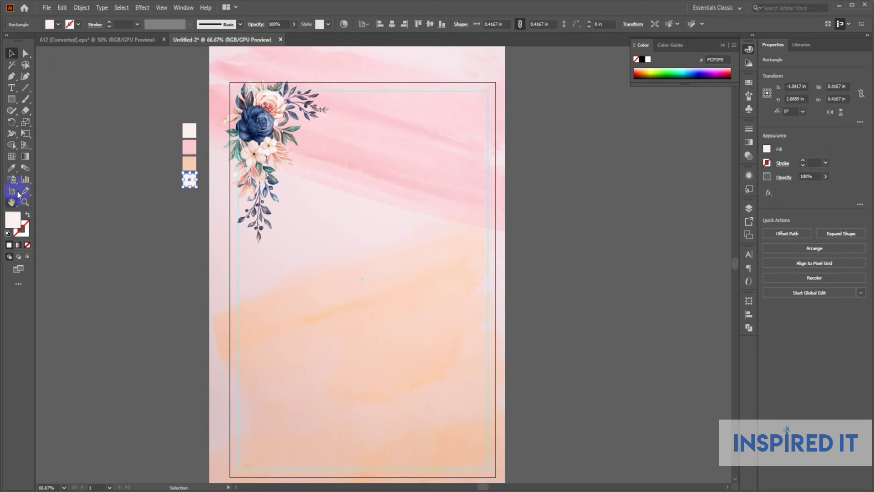
left_click(11, 167)
left_click(182, 145)
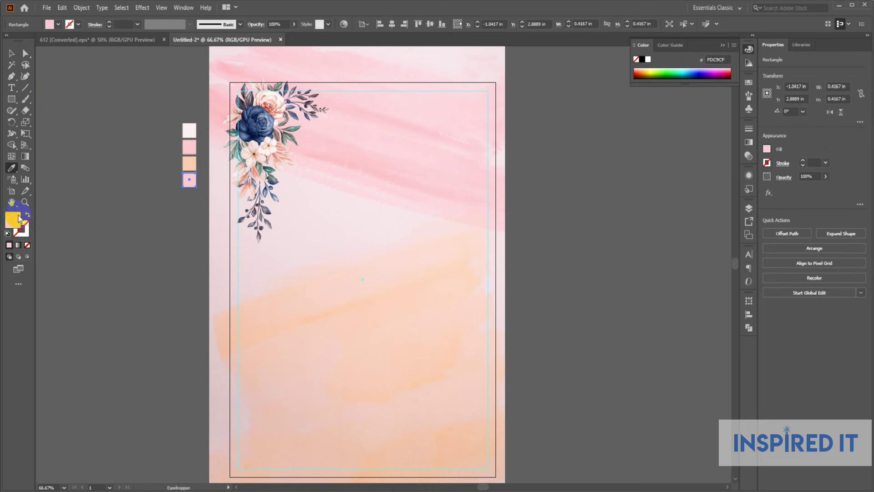
double_click(18, 218)
left_click_drag(353, 201, 404, 247)
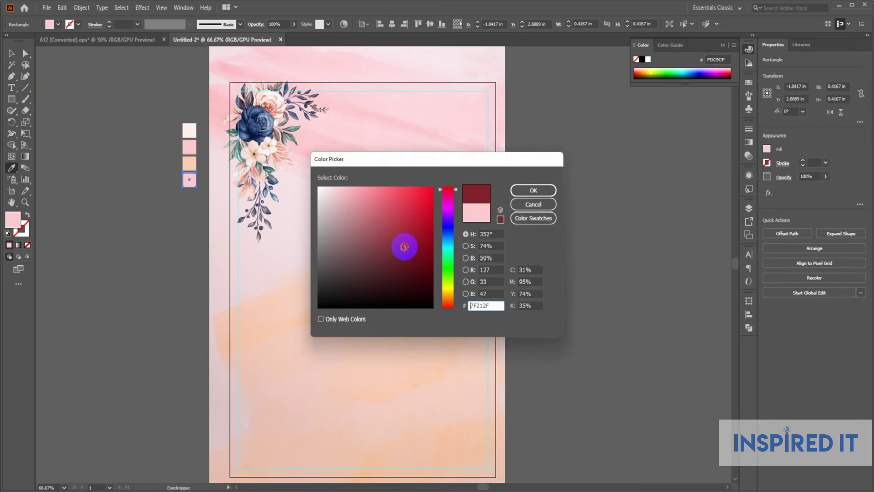
left_click(532, 189)
key("v")
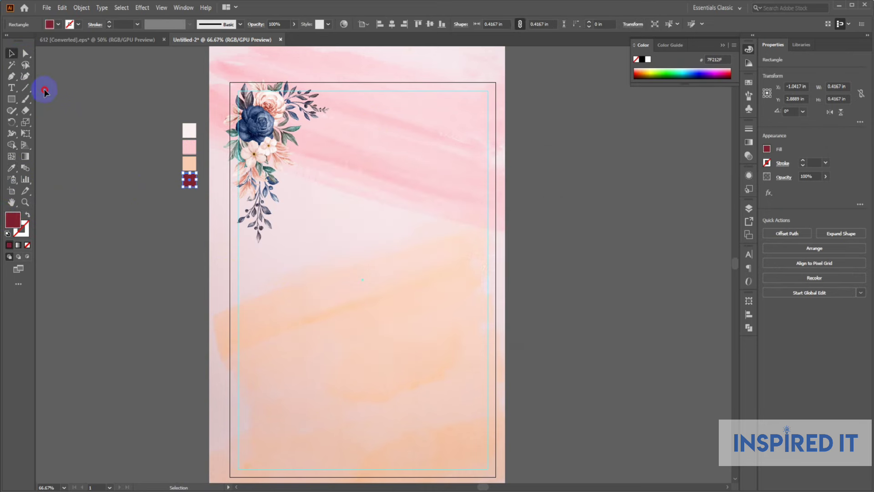
Step: Reduce the opacity of the watercolor background image to 51%
scroll(347, 165, "up", 2)
left_click(468, 187)
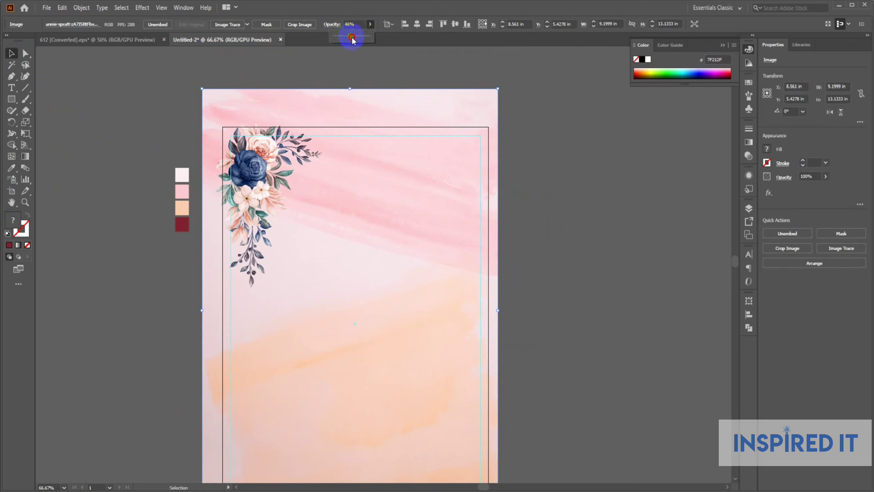
left_click_drag(352, 39, 353, 39)
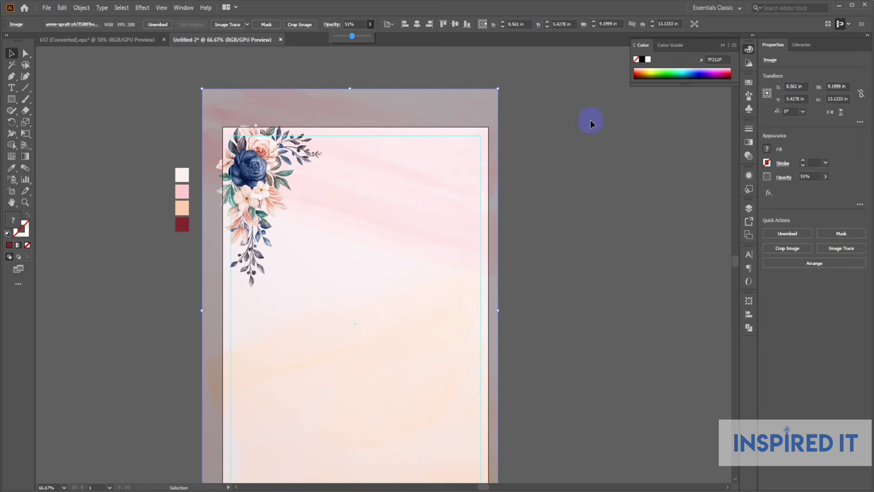
left_click(561, 203)
scroll(579, 208, "down", 3)
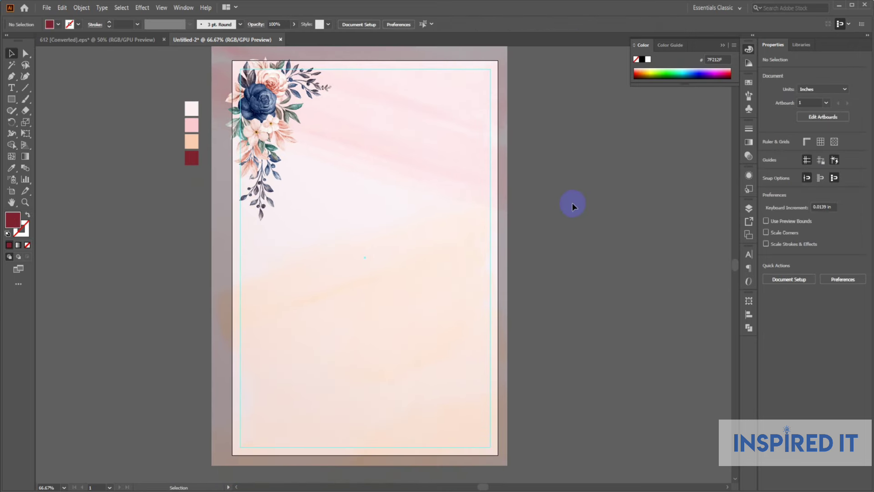
left_click(408, 200)
left_click(537, 195)
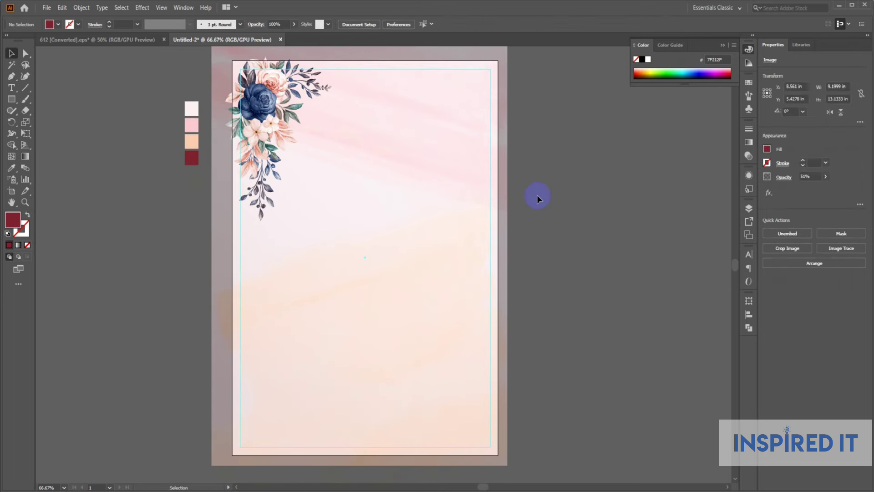
Step: Draw a rectangle about 8.26 × 11.69 in that covers the whole artboard
left_click(10, 100)
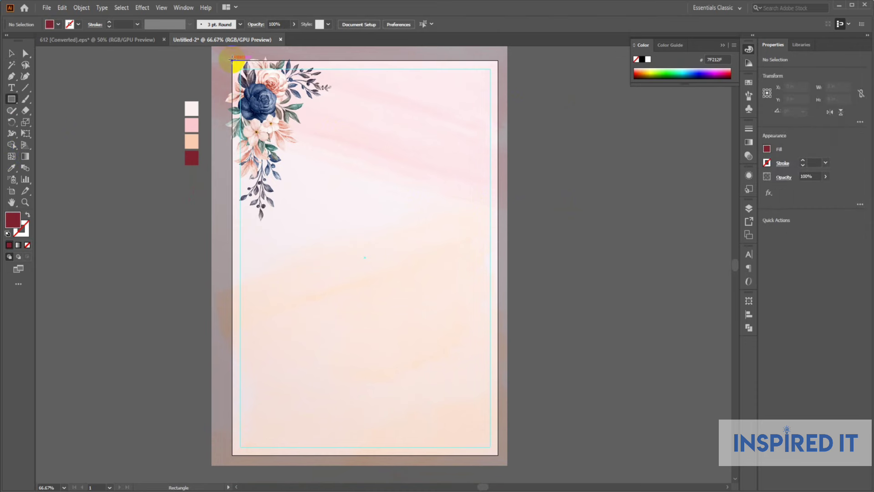
left_click_drag(232, 60, 499, 455)
left_click(11, 53)
left_click(341, 193)
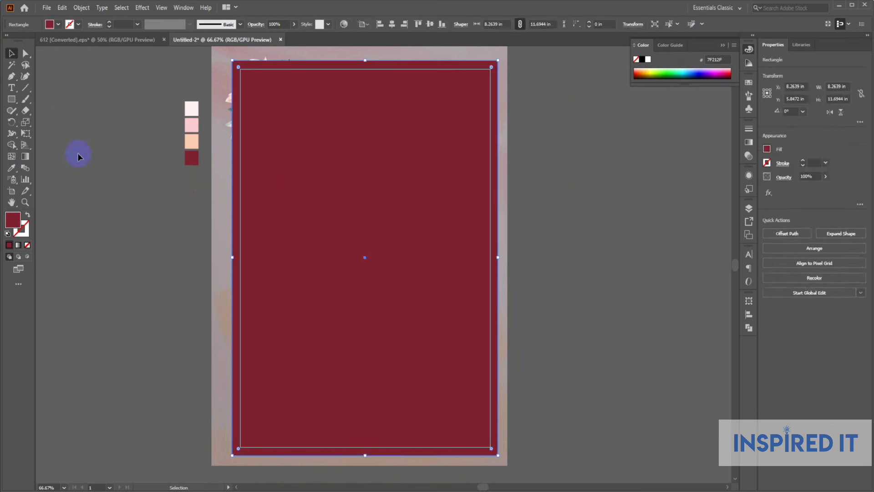
Step: Sample the lightest swatch square for the rectangle's fill and darken it to EFDFDC
left_click(12, 168)
left_click(191, 108)
left_click(11, 53)
left_click(87, 111)
scroll(140, 148, "up", 5)
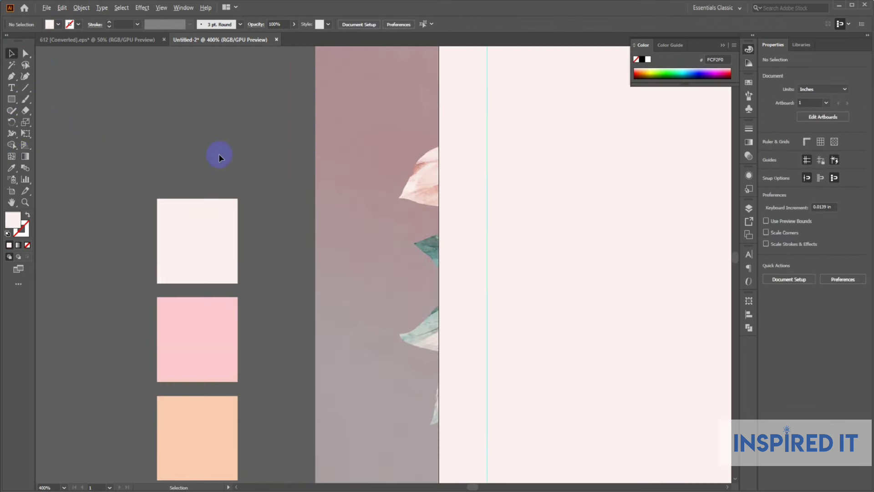
scroll(219, 158, "down", 3)
left_click(345, 181)
double_click(18, 222)
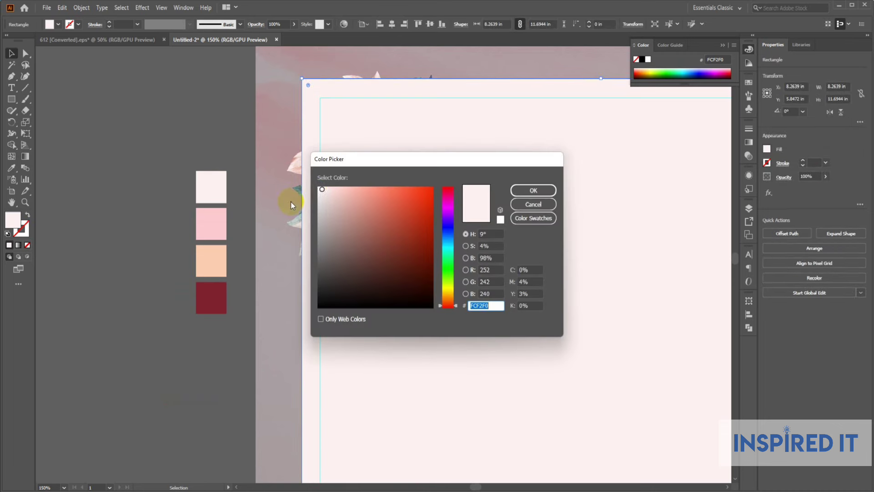
left_click(517, 192)
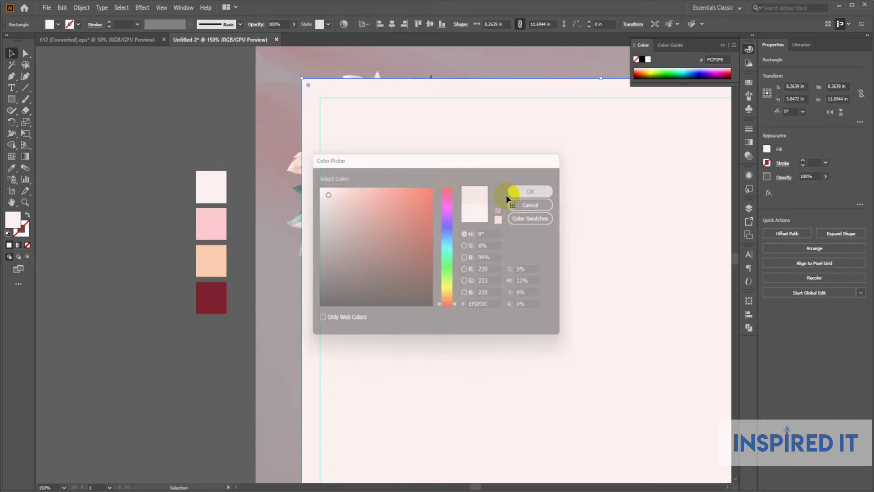
left_click(146, 164)
Step: Send the rectangle to the back behind the watercolor image, and lock both background objects
scroll(146, 164, "down", 2)
left_click(341, 234)
right_click(343, 234)
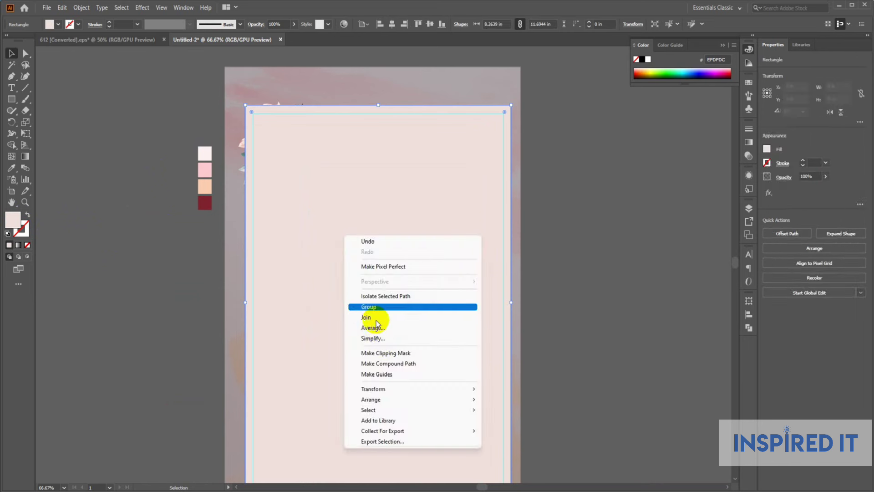
mouse_move(383, 399)
left_click(531, 430)
left_click(606, 351)
left_click_drag(594, 268, 448, 236)
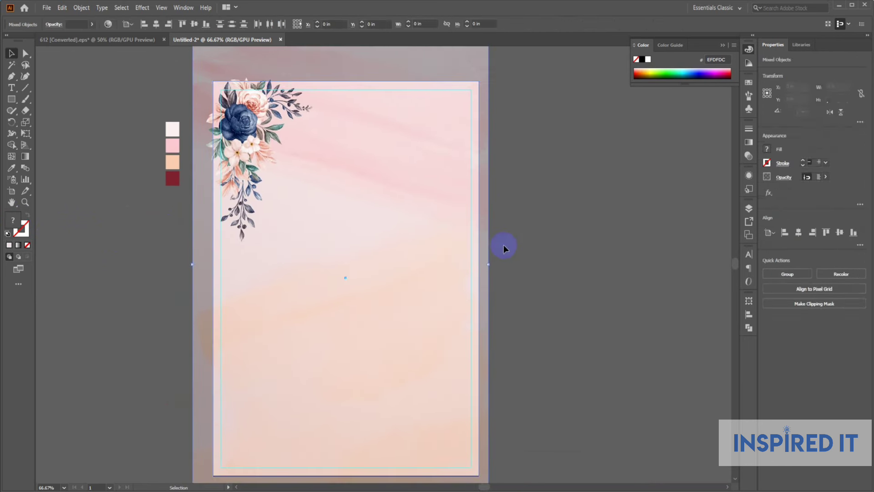
key("ctrl+2")
Step: Place a copy of the upper-left flower group in the lower-right area of the artboard and rotate it 180°
scroll(550, 260, "down", 1)
scroll(550, 261, "left", 1)
left_click_drag(264, 93, 381, 377)
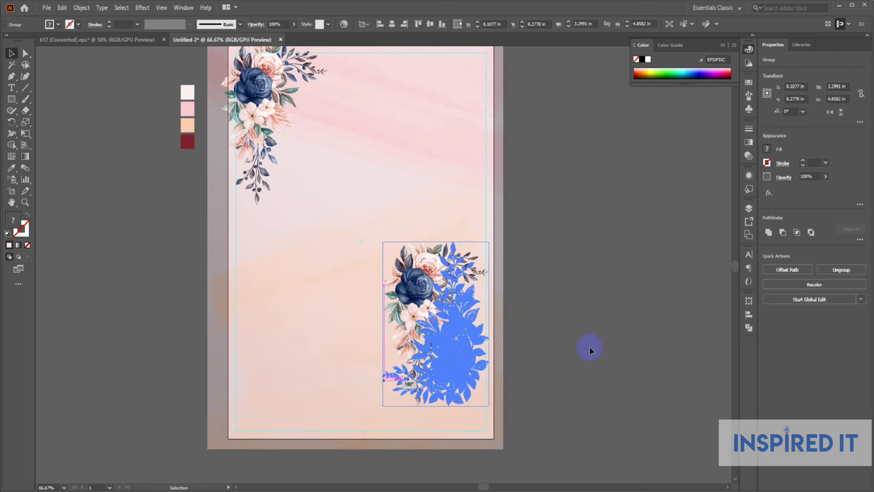
left_click(589, 348)
left_click_drag(588, 344, 565, 245)
Step: Move the rotated flower copy down and right into the lower-right corner of the artboard
scroll(512, 309, "up", 3)
left_click_drag(513, 302, 545, 302)
scroll(414, 197, "up", 2, "alt")
left_click_drag(401, 237, 437, 342)
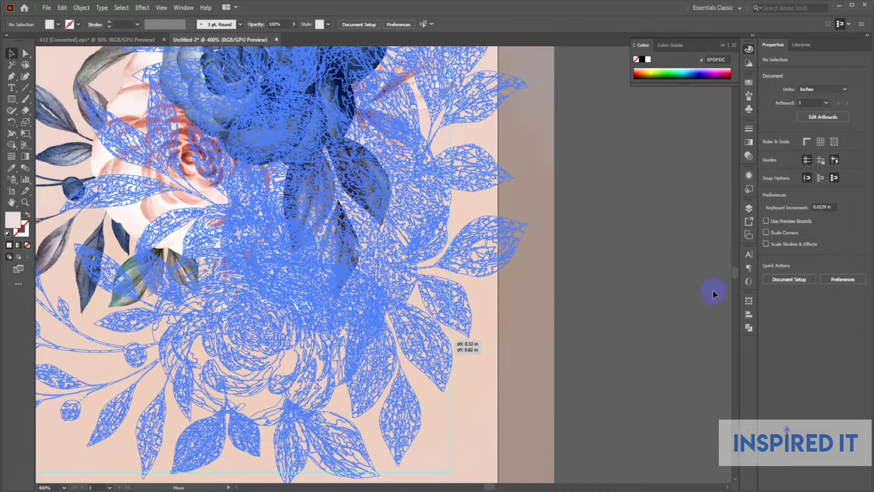
scroll(583, 246, "down", 2, "alt")
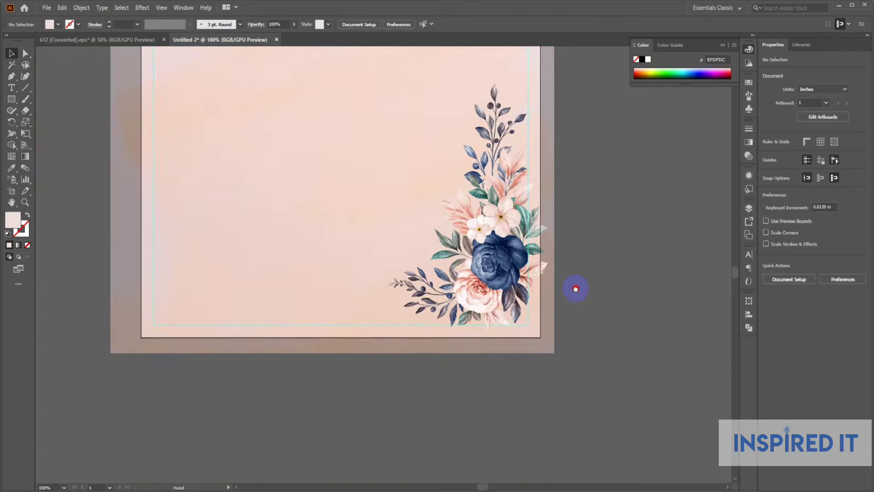
left_click_drag(457, 273, 475, 279)
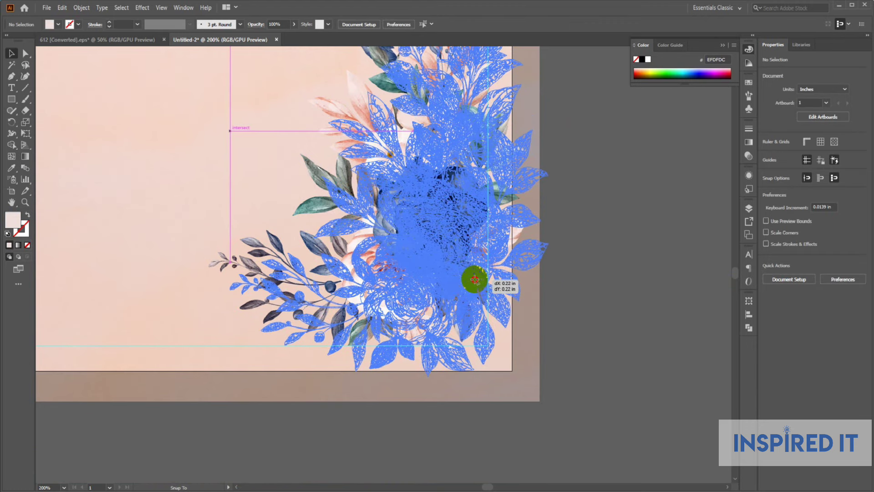
left_click(602, 294)
Step: Select both corner flower groups and scale them up together from their centre to about 9.85 × 13.18 in overall
scroll(602, 293, "down", 3)
left_click_drag(487, 146, 475, 332)
left_click_drag(419, 195, 419, 289)
scroll(291, 207, "up", 2)
scroll(339, 218, "down", 2)
left_click_drag(517, 330, 460, 181)
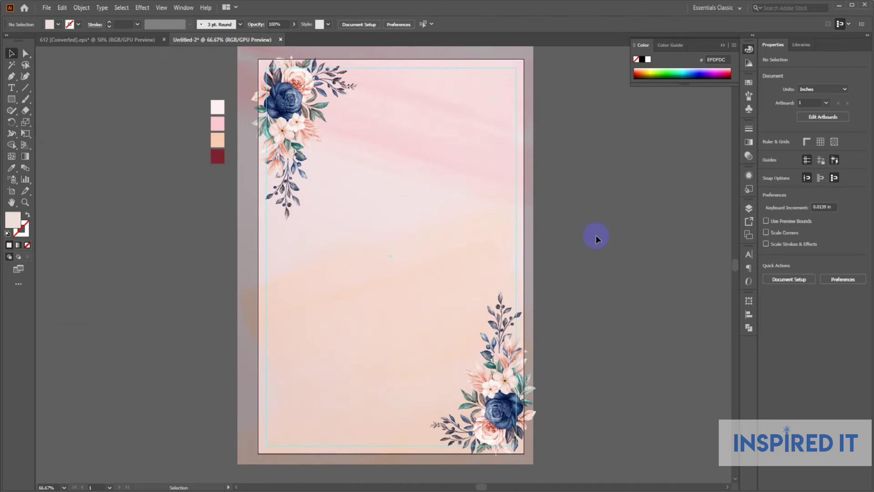
left_click(307, 111)
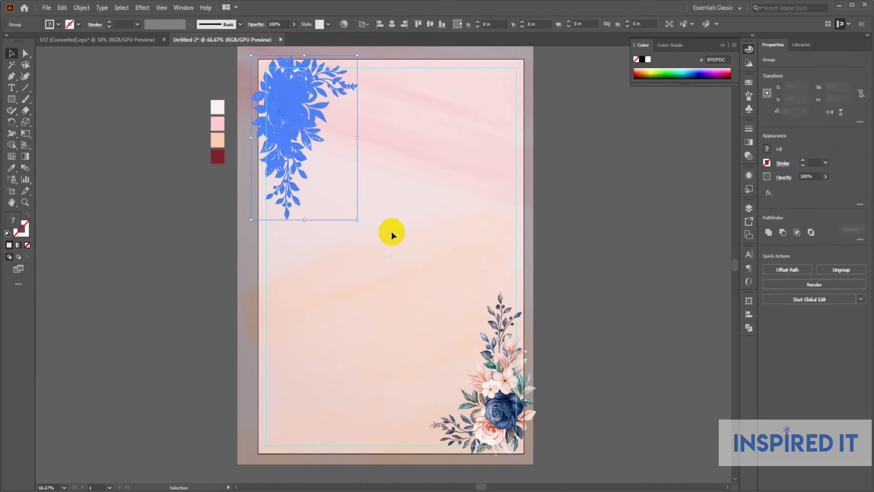
left_click(522, 387, "shift")
scroll(487, 297, "down", 1)
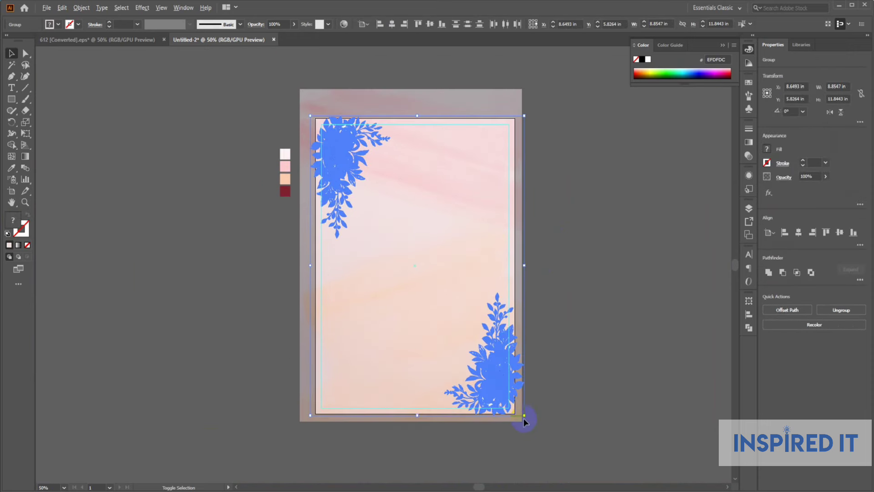
left_click_drag(527, 419, 546, 433)
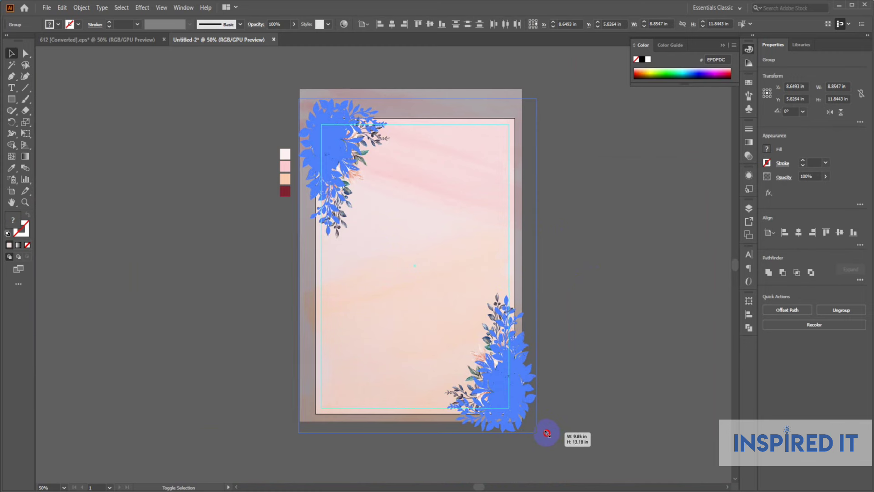
left_click_drag(590, 255, 587, 254)
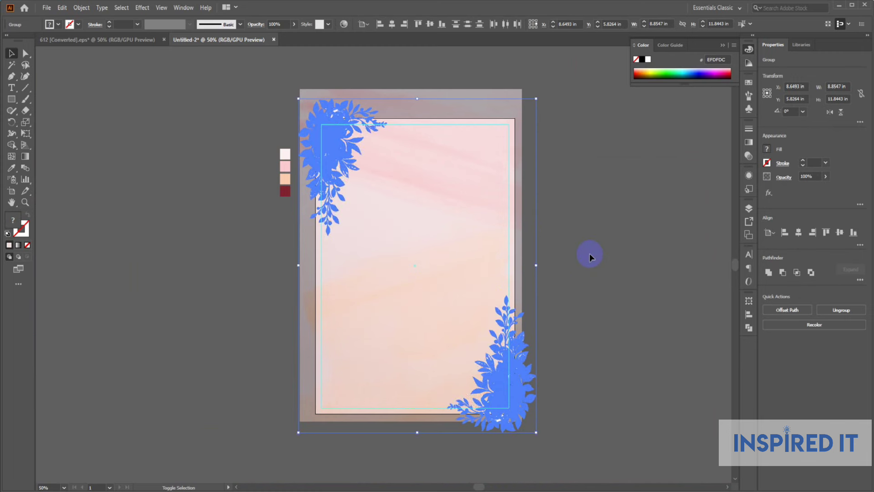
left_click(590, 256)
Step: Move the enlarged upper-left flower group inward so it sits in the artboard's upper-left corner
left_click(327, 134)
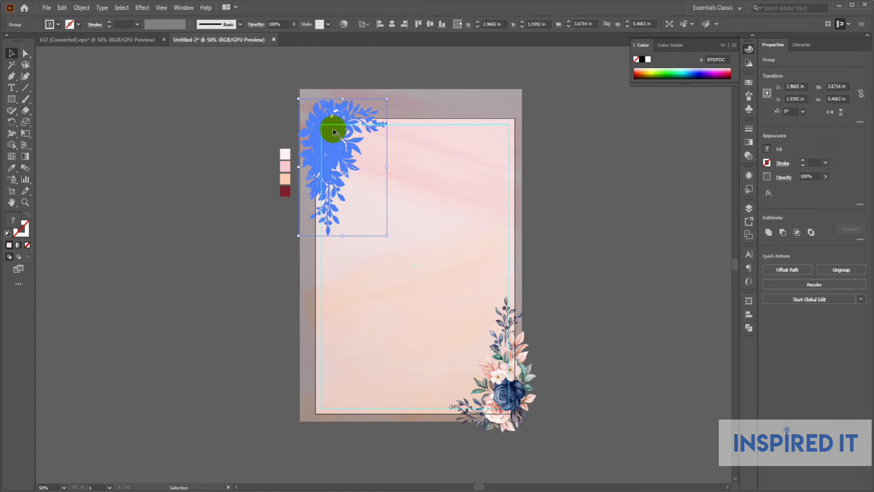
scroll(334, 132, "up", 3)
left_click_drag(326, 140, 369, 197)
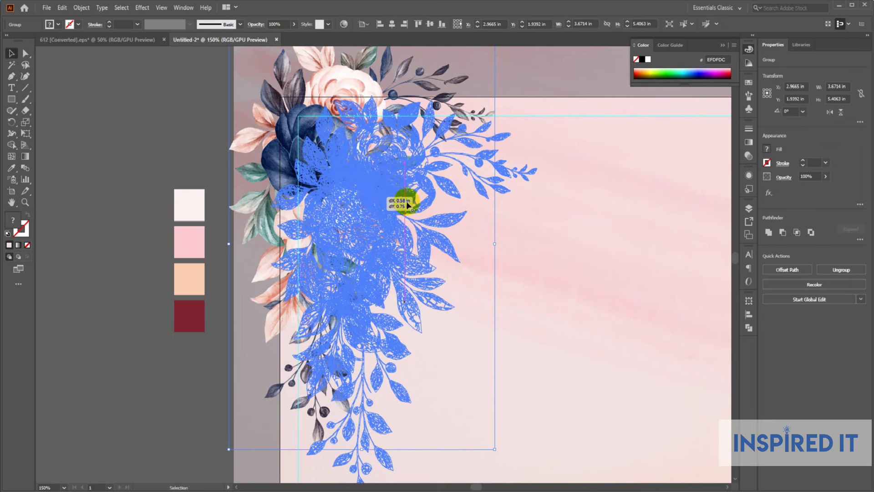
left_click(574, 202)
left_click_drag(573, 203, 530, 207)
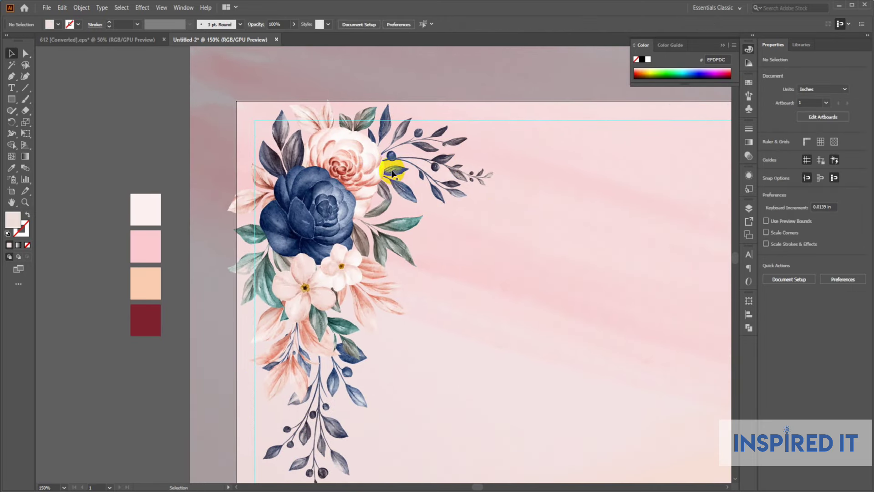
left_click(360, 150)
left_click_drag(360, 151, 360, 150)
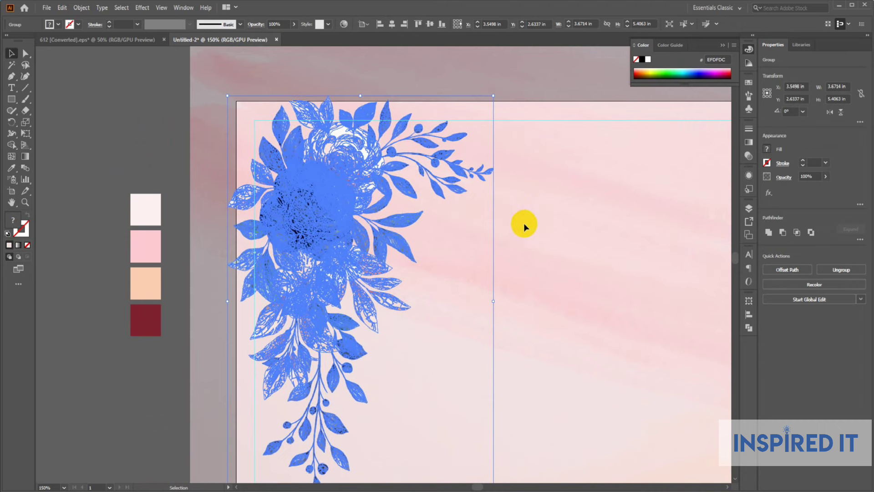
left_click(542, 223)
Step: Nudge the enlarged lower-right flower group up to Y 9.0191 in, aligning its base with the artboard's bottom edge
scroll(542, 223, "down", 2)
left_click_drag(471, 219, 282, 175)
left_click(465, 368)
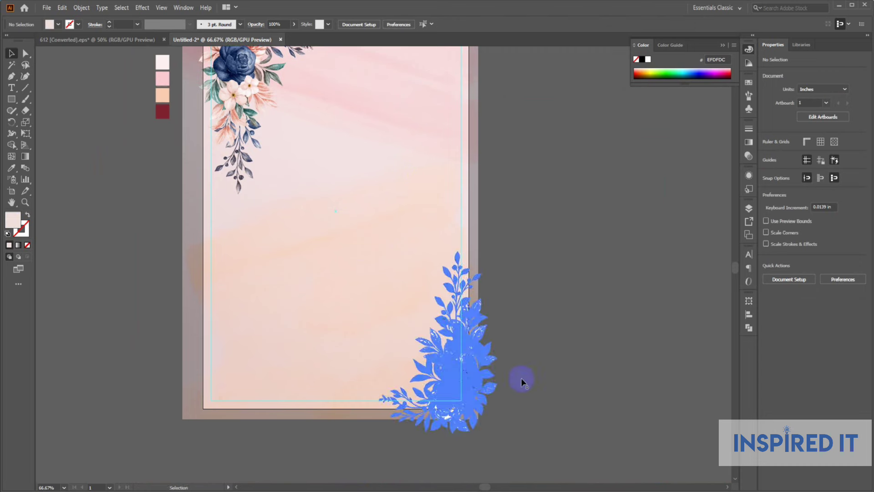
left_click_drag(531, 395, 567, 347)
scroll(526, 351, "up", 2)
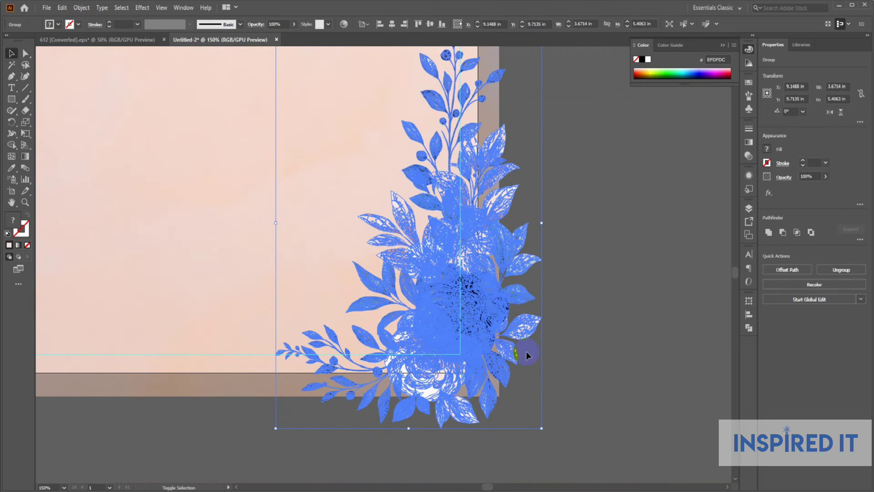
key("shift+Up")
key("shift+Up")
key("shift+Up")
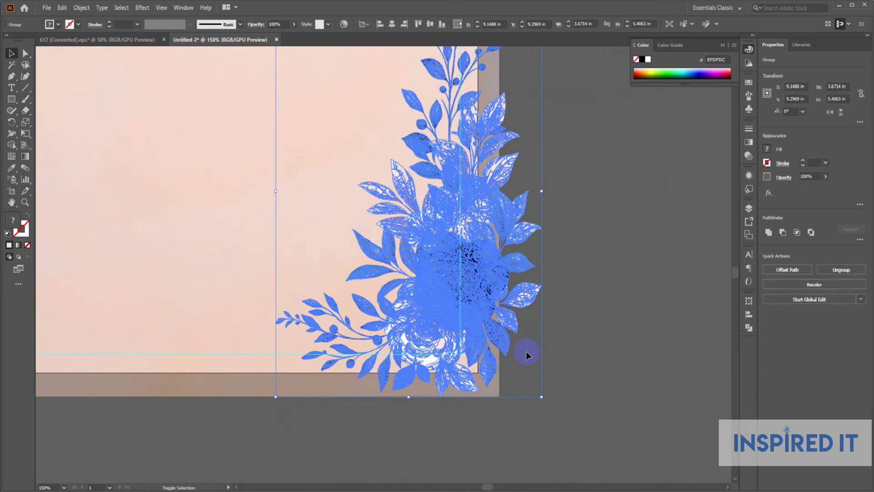
key("shift+Up")
key("shift+Up")
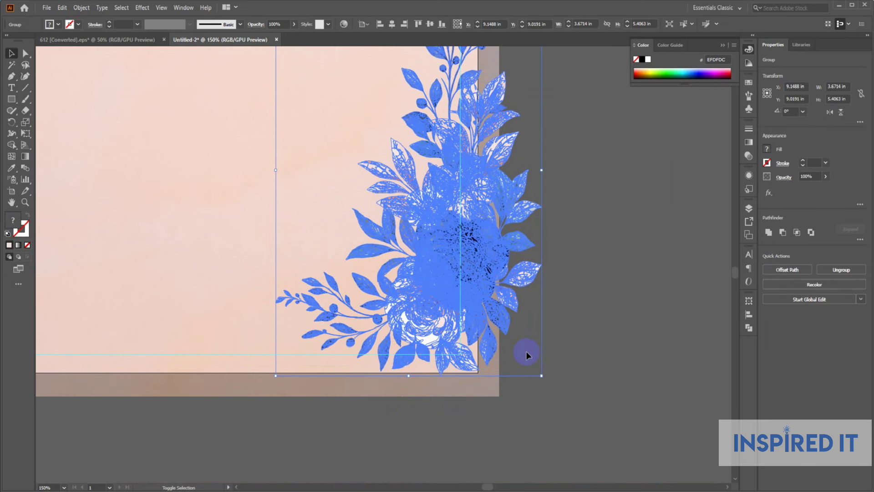
Step: Nudge the lower-right flower group left to X 8.7322 in, closer to the artboard's right edge
key("shift+Left")
key("shift+Left")
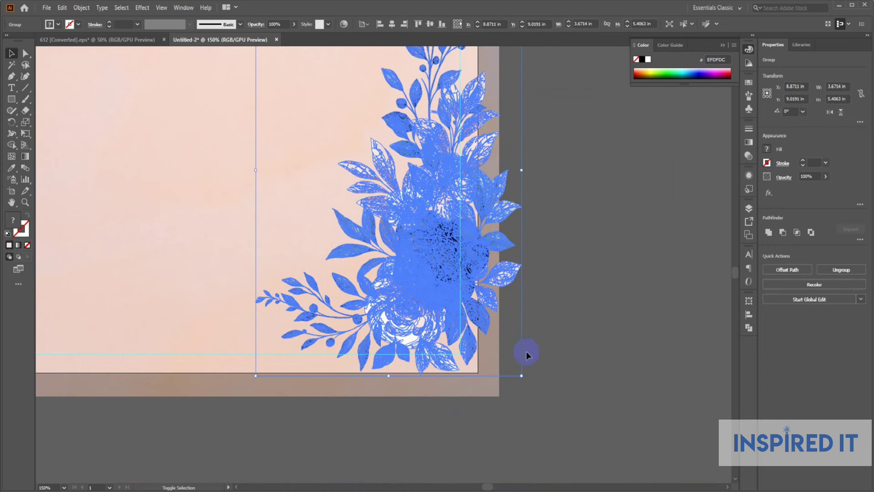
key("shift+Left")
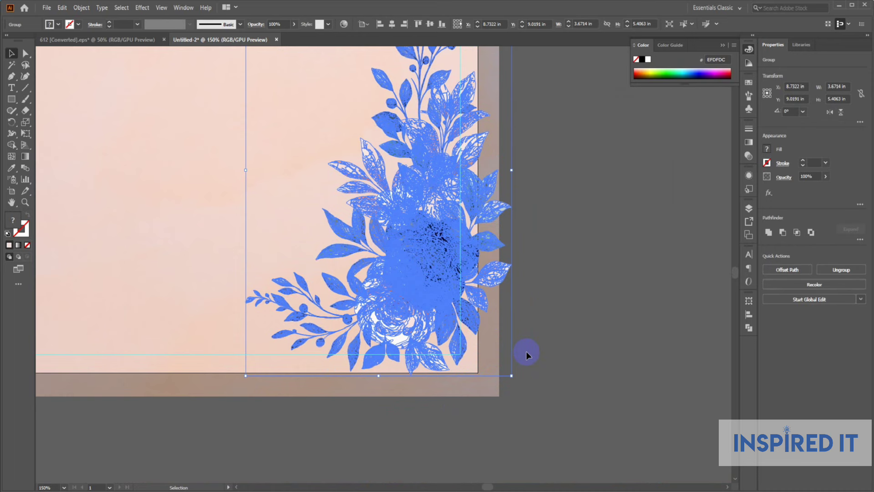
left_click(526, 351)
Step: Shift the lower-right flower group further left until its outer leaves line up with the artboard's right edge
key("ctrl+0")
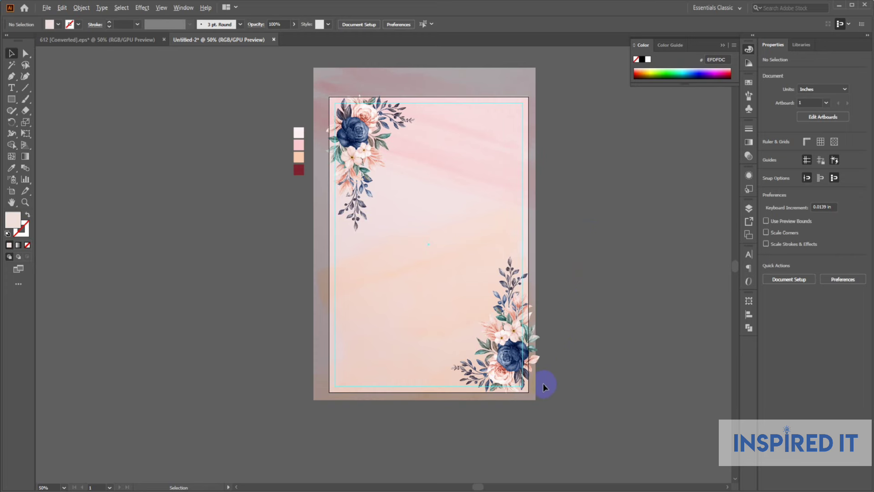
scroll(542, 383, "up", 1)
scroll(564, 386, "up", 3)
scroll(590, 363, "down", 1)
scroll(589, 362, "up", 1)
left_click(527, 381)
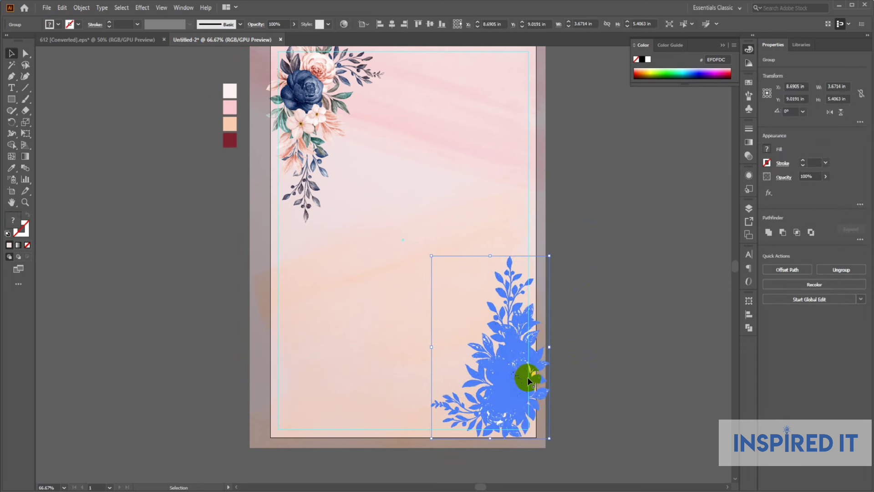
left_click_drag(528, 379, 524, 381)
key("Left")
key("Left")
key("Left")
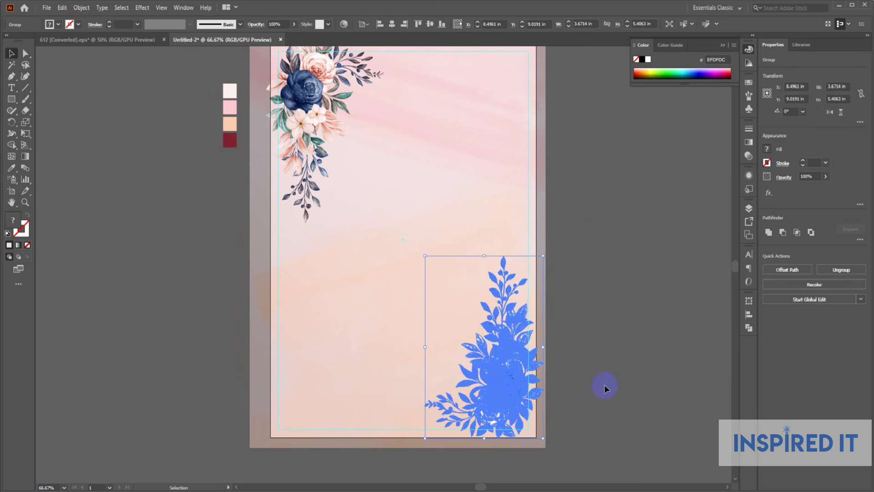
key("Left")
key("Left")
key("Left")
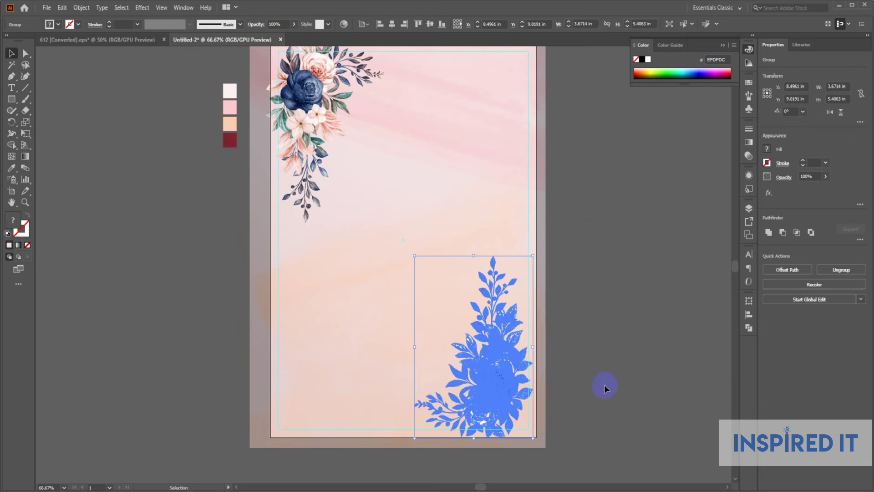
key("shift+Right")
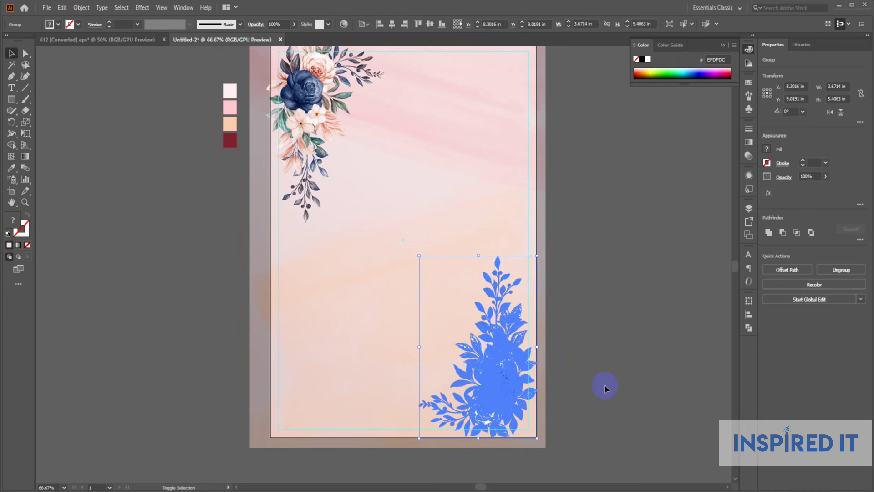
Step: Nudge the lower-right flower group slightly right so its outer leaves just overlap the artboard's right edge
key("shift+Right")
left_click(600, 287)
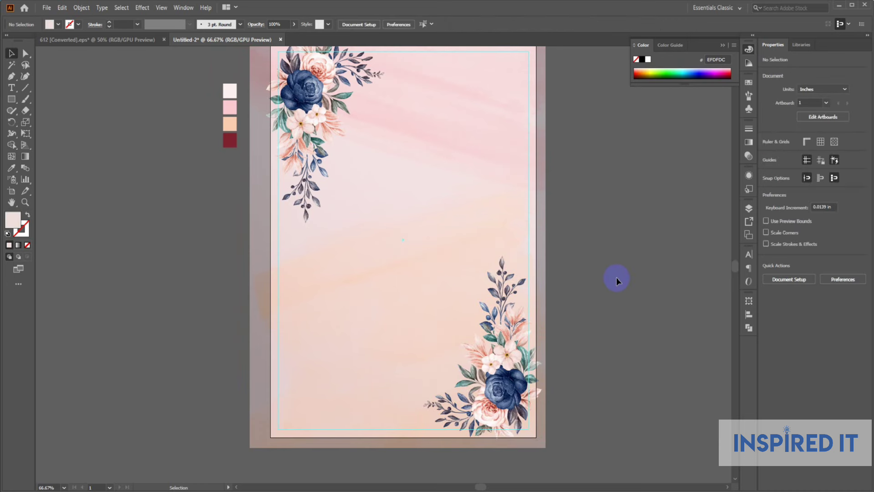
left_click_drag(614, 260, 583, 258)
scroll(621, 270, "down", 1)
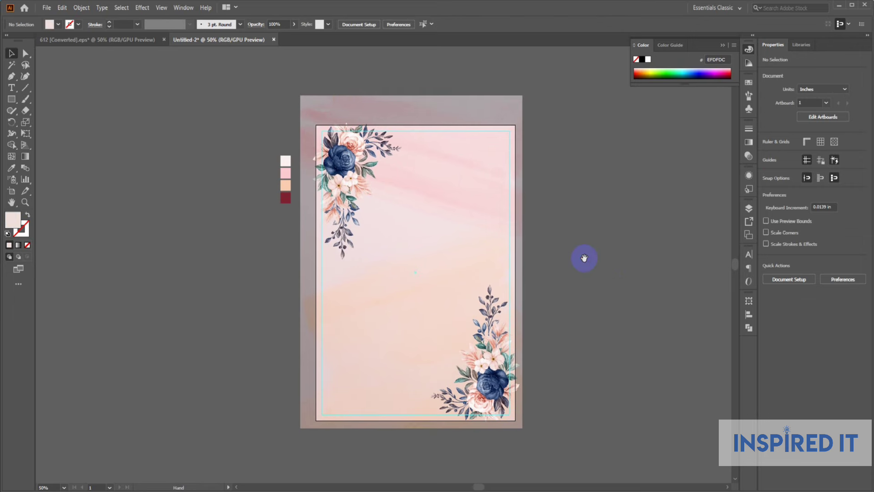
Step: Unlock all locked artwork in the invitation document
key("ctrl+alt+2")
left_click(561, 257)
left_click_drag(296, 83, 404, 297)
left_click_drag(577, 223, 563, 241)
Step: Bring the brown brush stroke from the 612 [Converted].eps document into the invitation document, right of the artboard
left_click(50, 40)
mouse_move(419, 273)
left_mouse_down()
mouse_move(390, 269)
mouse_move(164, 67)
mouse_move(194, 39)
mouse_move(474, 195)
mouse_move(588, 218)
left_mouse_up()
left_click(617, 175)
left_click_drag(612, 187, 564, 190)
left_click(553, 225)
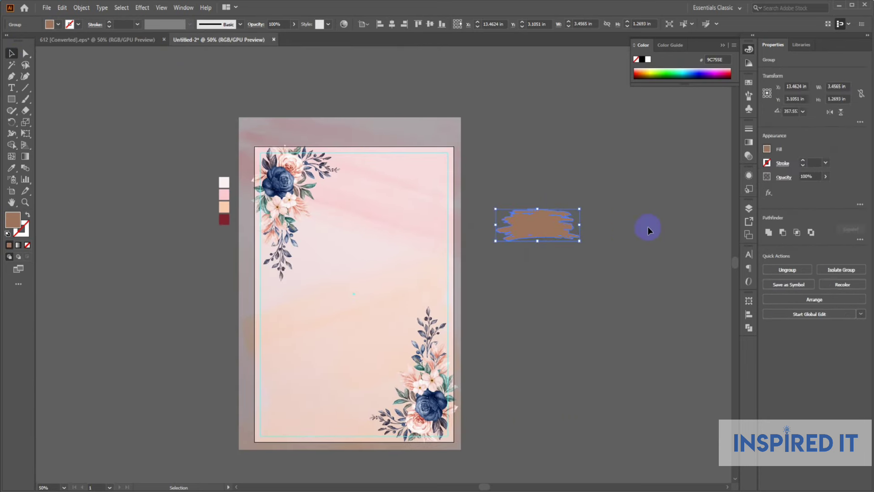
Step: Fill the brush stroke with a linear gradient and sample the pink palette swatch as its starting colour
left_click(749, 143)
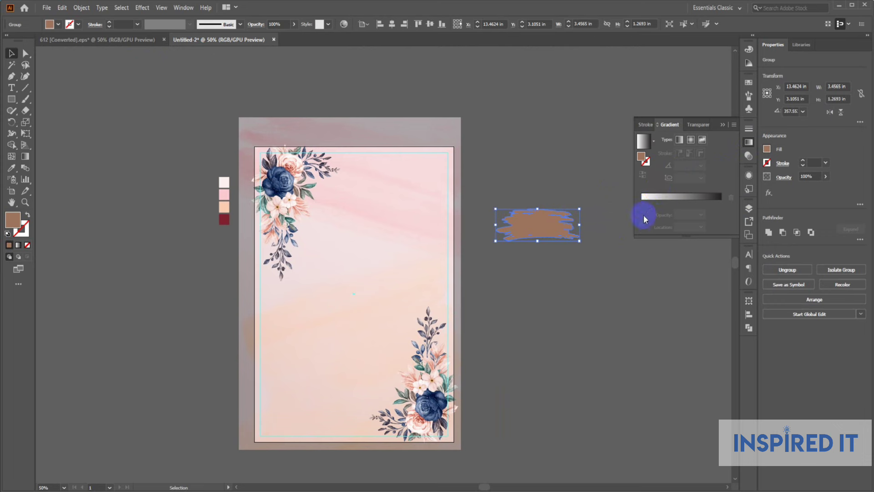
left_click(643, 196)
left_click(641, 202)
left_click(643, 220)
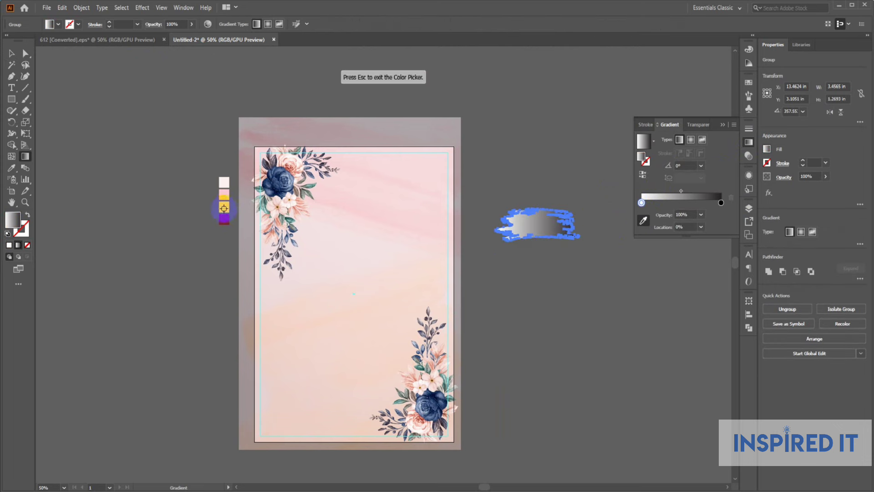
left_click(224, 195)
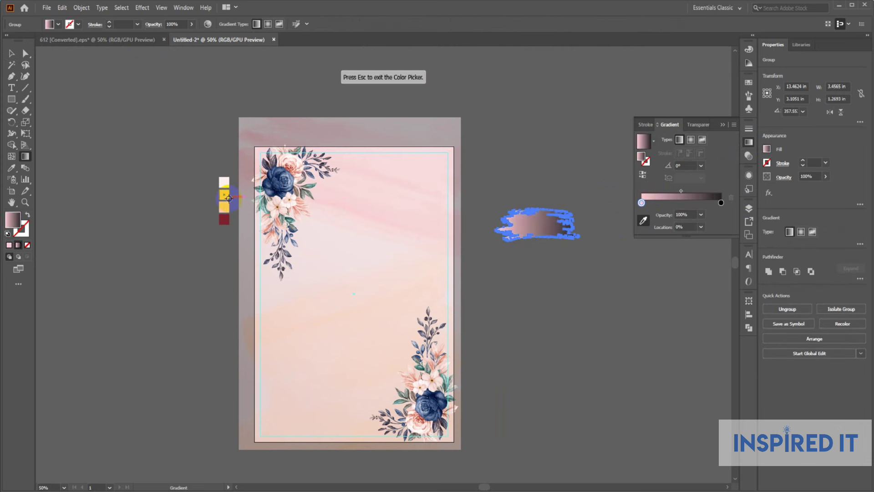
Step: Sample the peach palette swatch as the end colour of the brush stroke's gradient
double_click(720, 203)
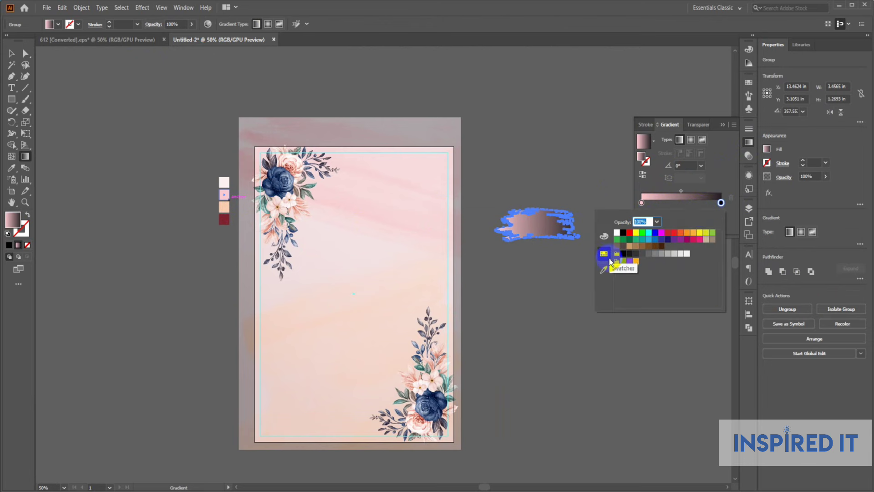
left_click(604, 269)
left_click(224, 207)
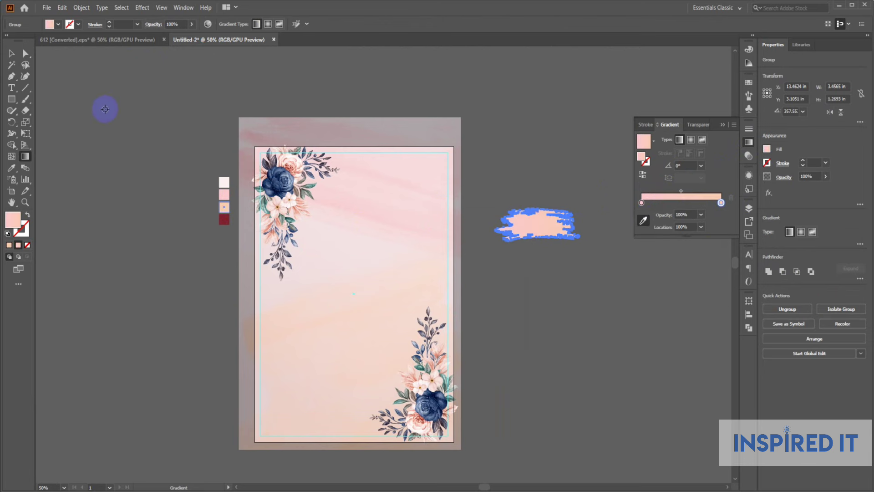
left_click(11, 53)
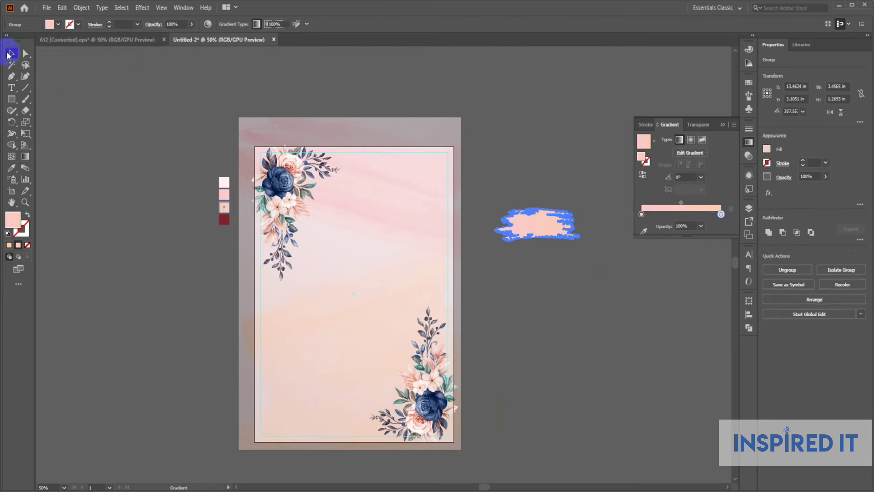
left_click(513, 176)
left_click(748, 142)
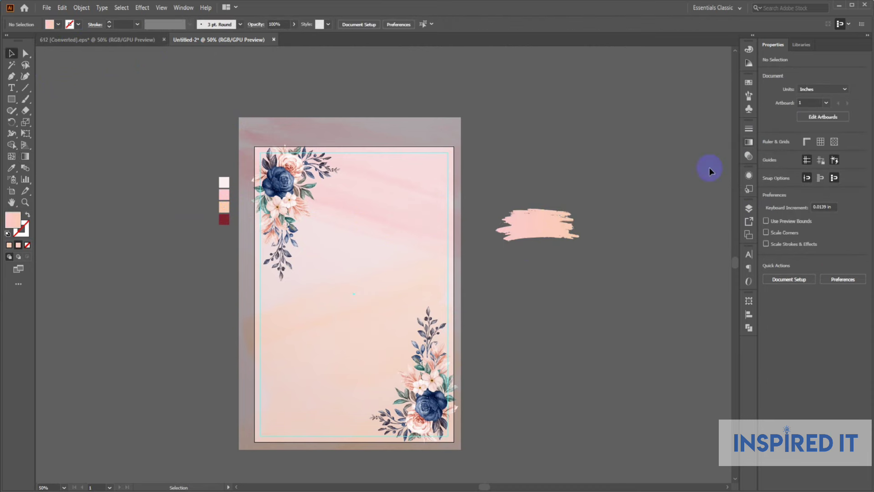
Step: Enlarge and rotate the gradient brush stroke to a diagonal about 5.11 × 4.97 in and place it over the artboard's upper-right corner
left_click(575, 244)
mouse_move(576, 244)
left_mouse_down()
mouse_move(596, 256)
mouse_move(660, 259)
mouse_move(639, 218)
left_mouse_up()
scroll(621, 247, "up", 1)
left_click(663, 238)
scroll(655, 235, "up", 1)
mouse_move(557, 225)
left_mouse_down()
mouse_move(506, 205)
mouse_move(469, 160)
left_mouse_up()
left_click(562, 205)
mouse_move(562, 207)
left_mouse_down()
mouse_move(626, 207)
mouse_move(634, 186)
left_mouse_up()
Step: Duplicate the diagonal brush stroke onto the artboard's lower-left corner and turn it 180° so its pink end points into the card
mouse_move(550, 127)
left_mouse_down()
mouse_move(337, 425)
mouse_move(353, 417)
left_mouse_up()
left_click(573, 379)
scroll(582, 326, "down", 3)
left_click(361, 357)
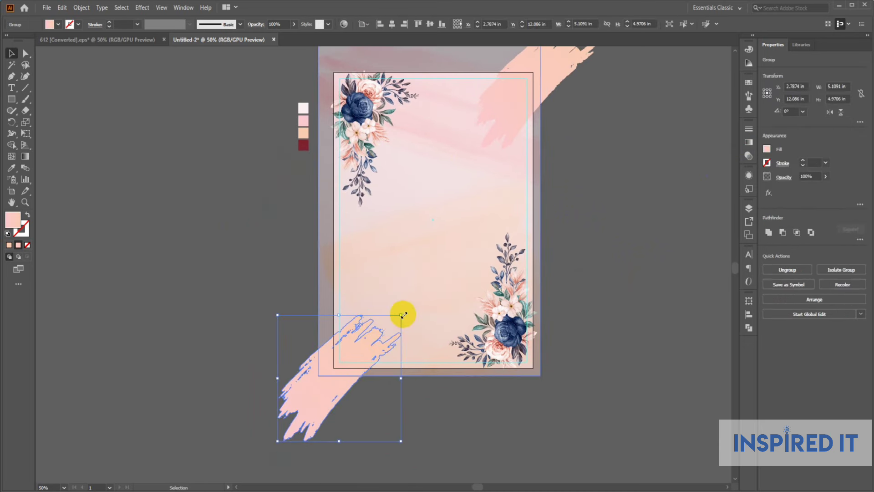
left_click(554, 419)
key("ctrl+equal")
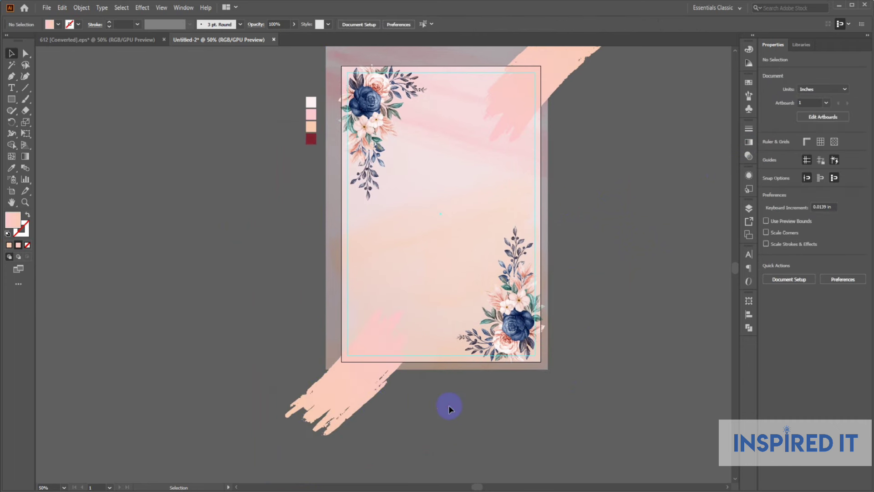
mouse_move(373, 377)
left_mouse_down()
mouse_move(357, 375)
mouse_move(343, 404)
left_mouse_up()
left_click(532, 407)
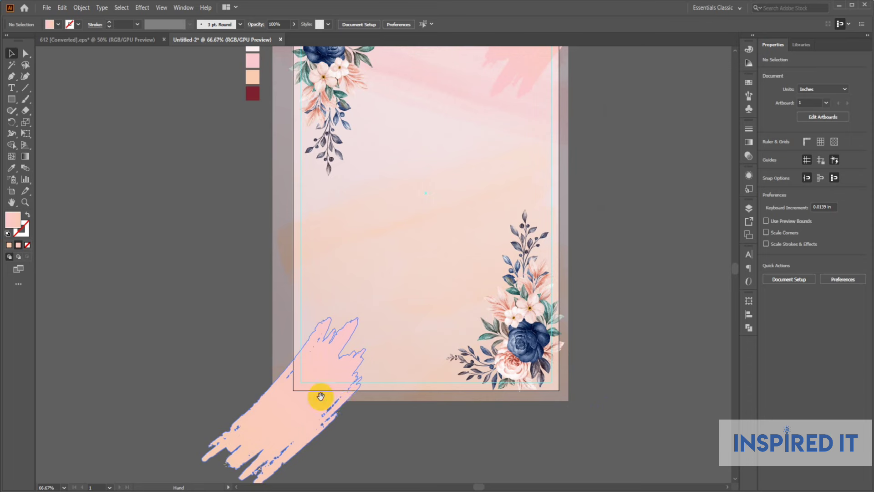
left_click(14, 53)
left_click_drag(322, 398, 125, 151)
key("ctrl+z")
Step: Lower the opacity of the lower-left brush stroke so it blends into the background
left_click(202, 194)
left_click(328, 360)
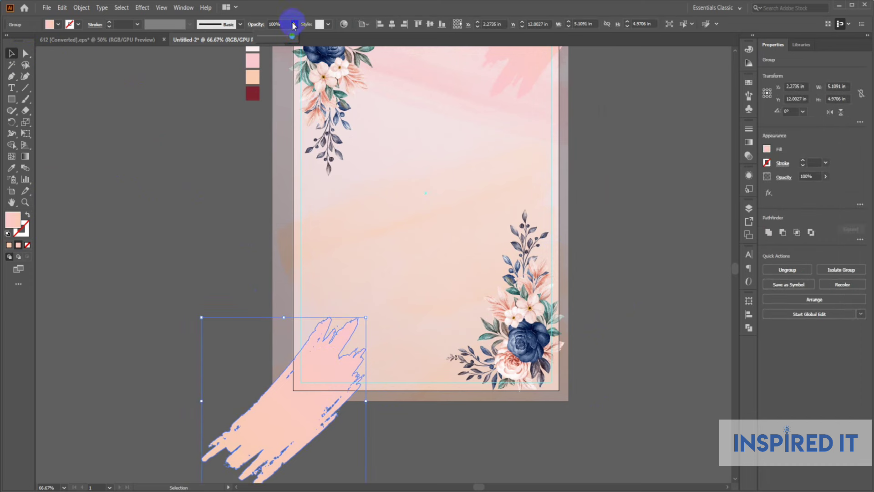
left_click(195, 167)
mouse_move(195, 167)
left_mouse_down()
mouse_move(203, 189)
mouse_move(180, 234)
left_mouse_up()
Step: Try to copy the lower-left brush stroke's transparency onto the upper-right stroke with the Eyedropper
left_click(531, 142)
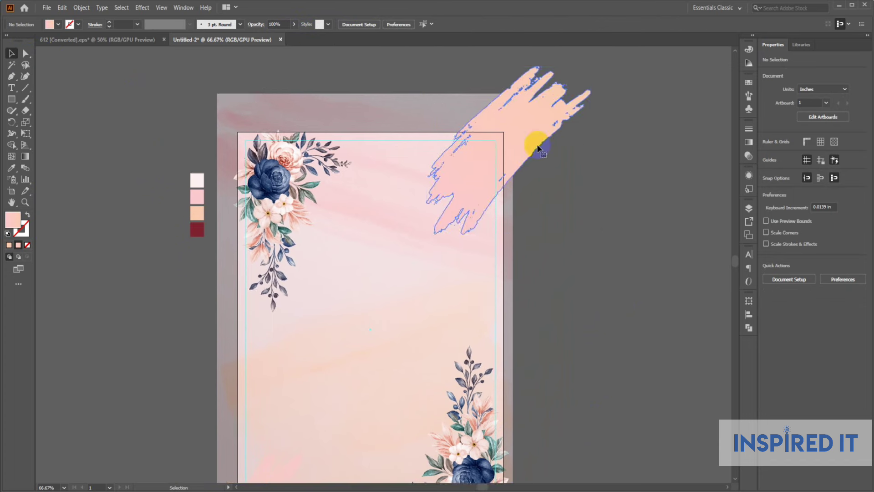
left_click(11, 168)
left_click_drag(350, 318, 357, 224)
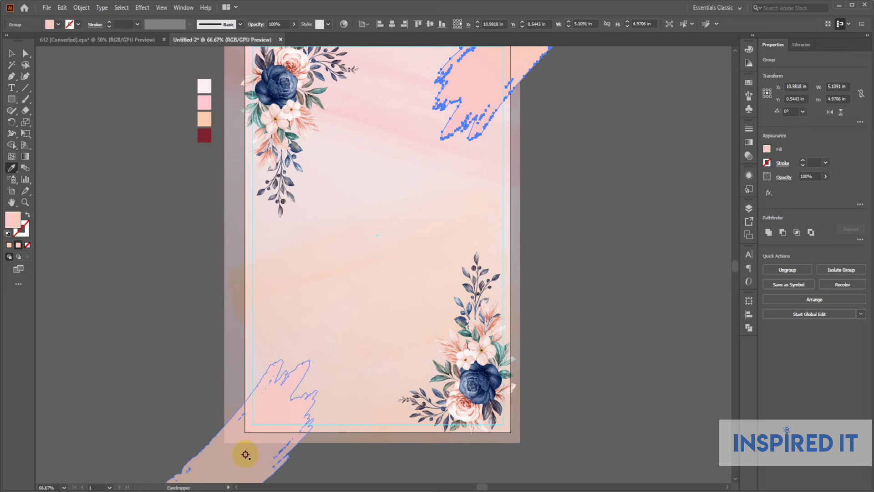
left_click(12, 53)
left_click(121, 117)
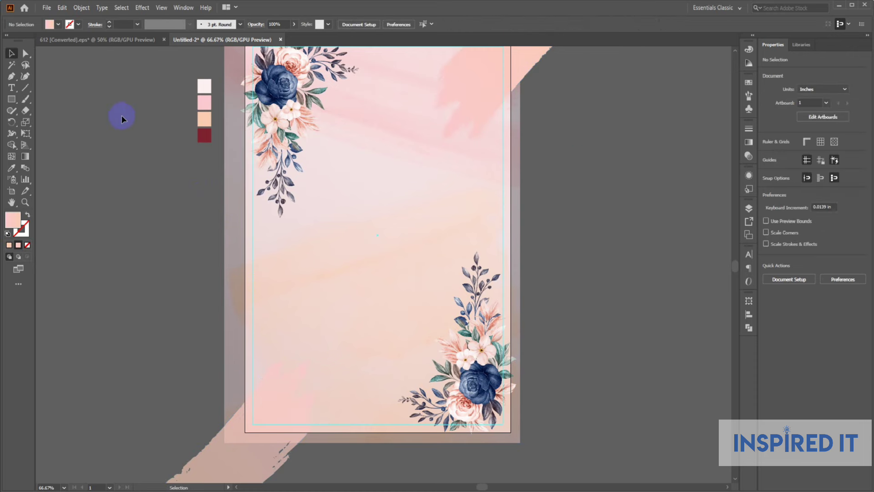
Step: Set the upper-right brush stroke's opacity to 57%
scroll(515, 133, "up", 3)
left_click(515, 133)
left_click(293, 24)
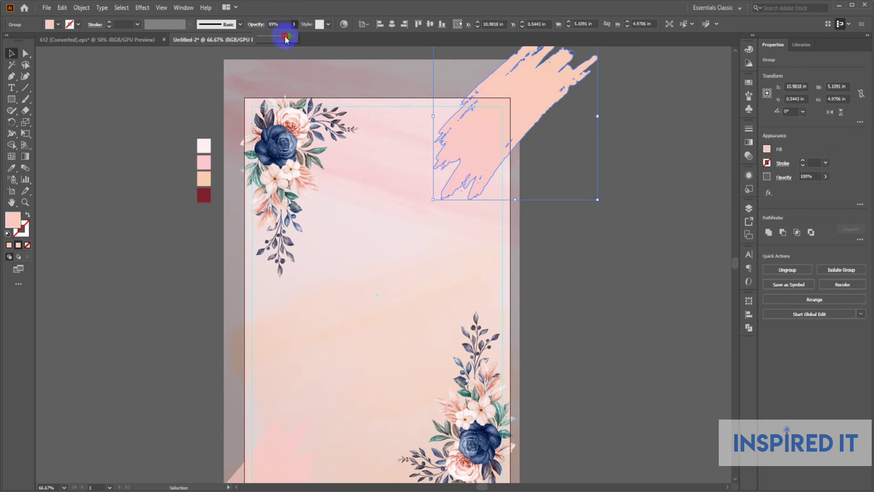
left_click_drag(276, 37, 276, 37)
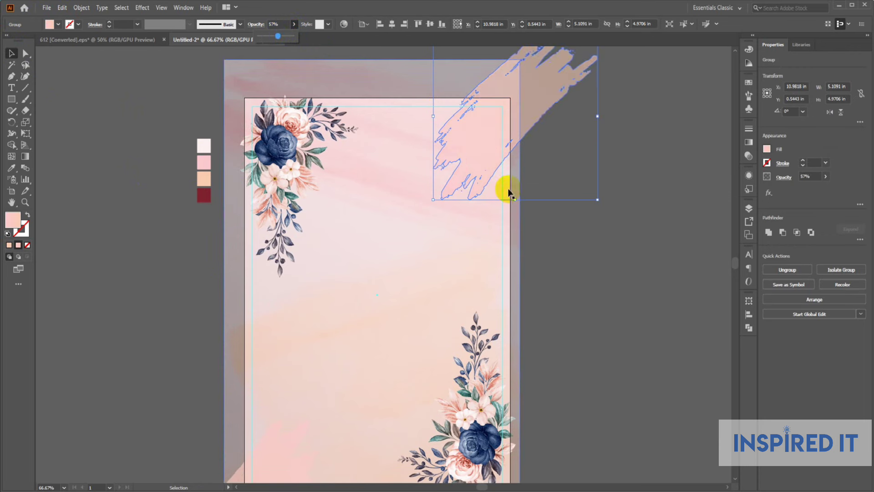
left_click(605, 209)
scroll(605, 209, "down", 1)
left_click_drag(624, 216, 597, 209)
left_click(498, 224)
left_click(561, 226)
left_click_drag(285, 86, 571, 416)
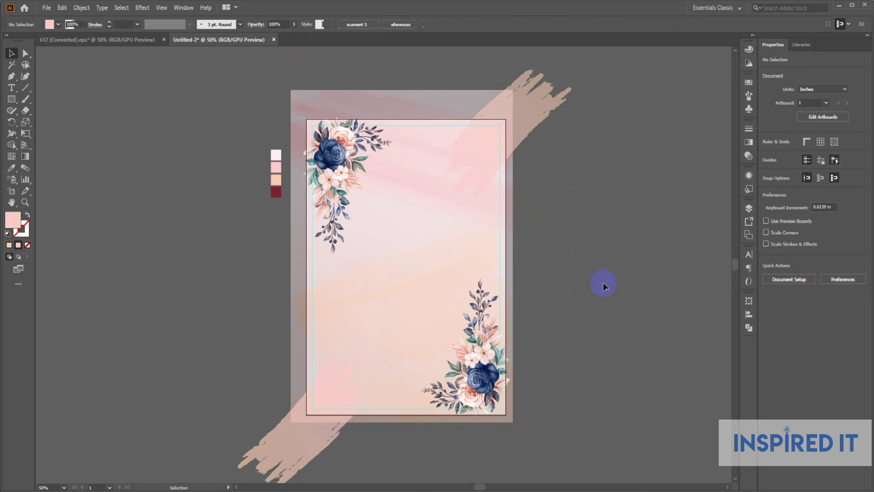
key("ctrl+a")
key("a")
key("v")
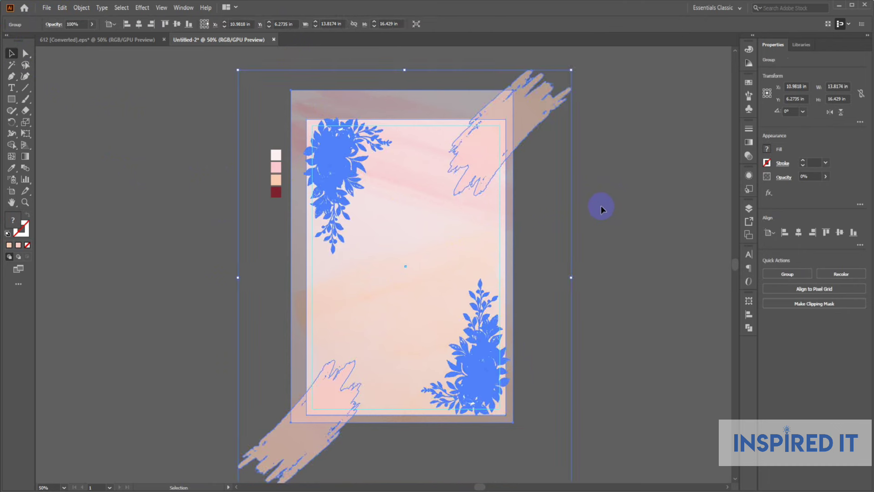
left_click(601, 204)
Step: Draw a rectangle on top of the artwork that covers the artboard from edge to edge
left_click(11, 101)
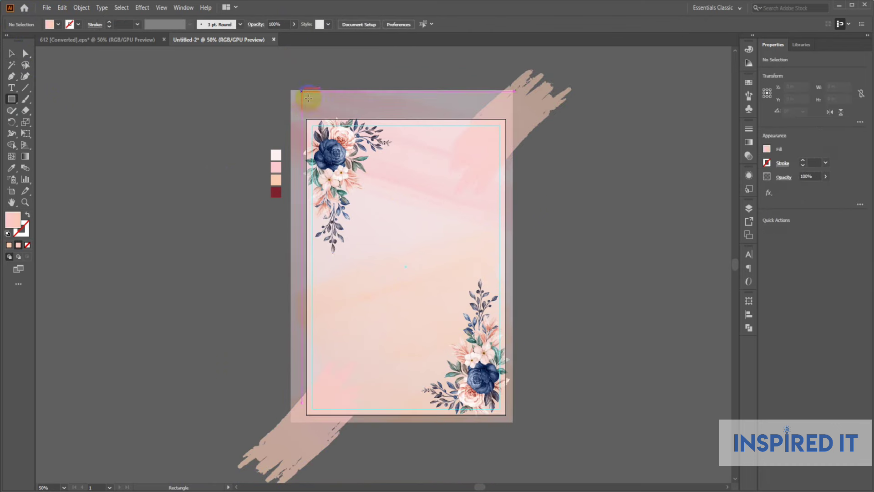
left_click_drag(306, 121, 507, 415)
left_click(11, 54)
left_click(127, 121)
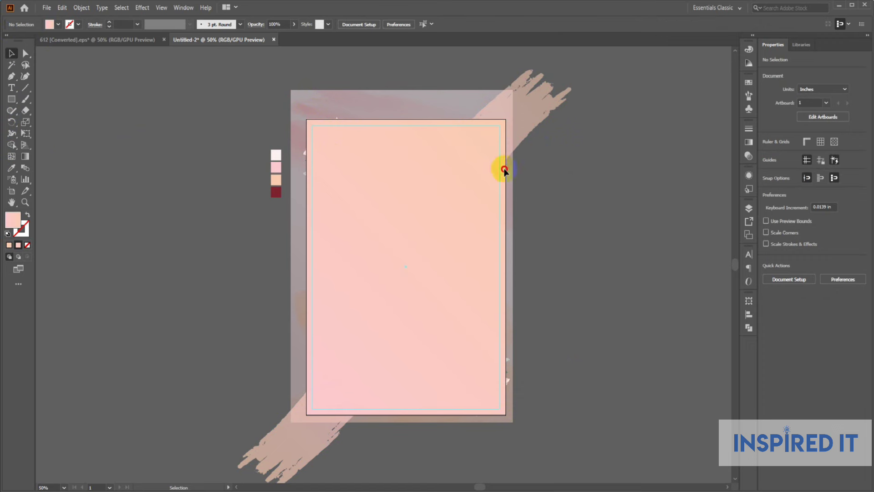
Step: Clip the background, flower groups and brush strokes to the artboard-sized rectangle with a clipping mask
key("ctrl+a")
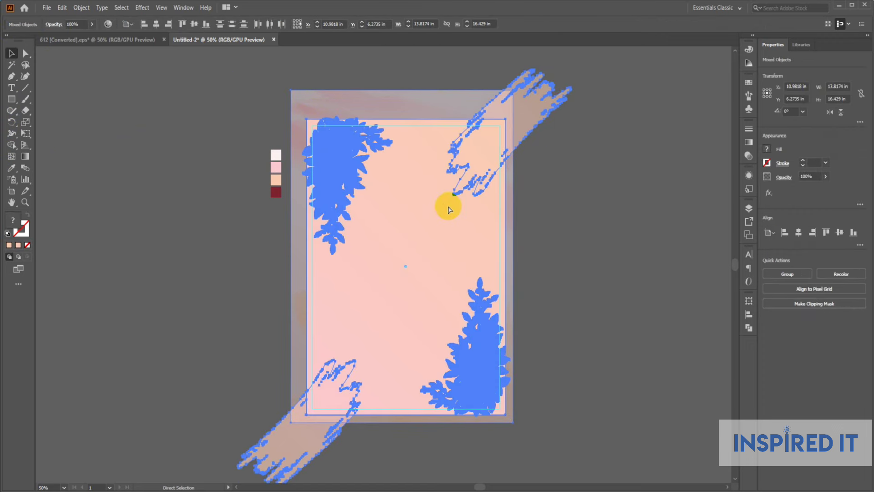
key("ctrl+7")
left_click(528, 232)
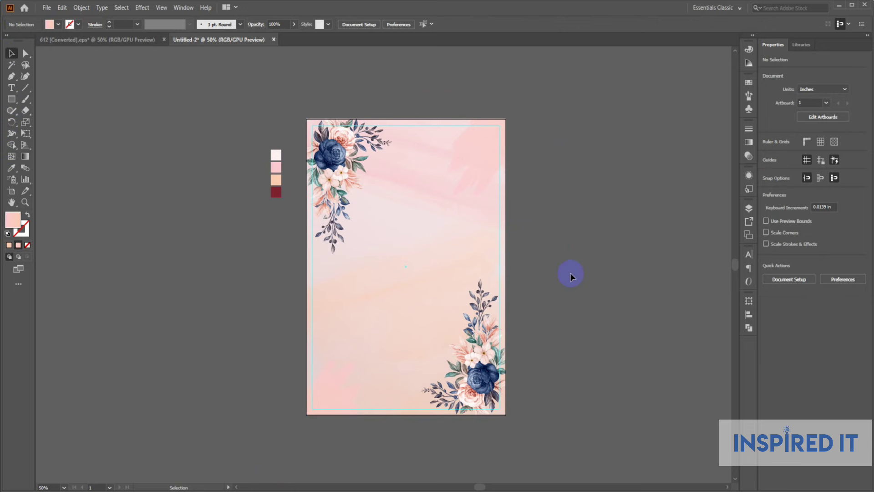
scroll(570, 276, "up", 2)
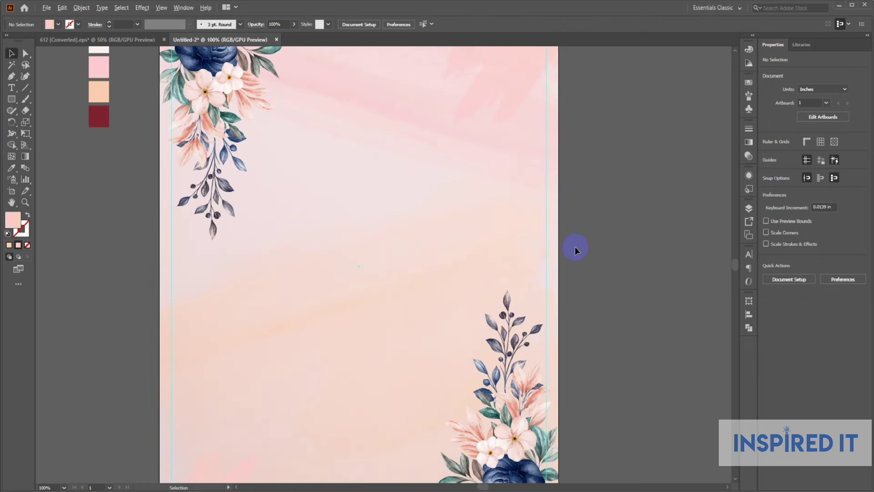
scroll(564, 255, "down", 1)
Step: Lock the clipped card artwork in place
left_click(545, 212)
key("ctrl+2")
left_click_drag(610, 242, 613, 233)
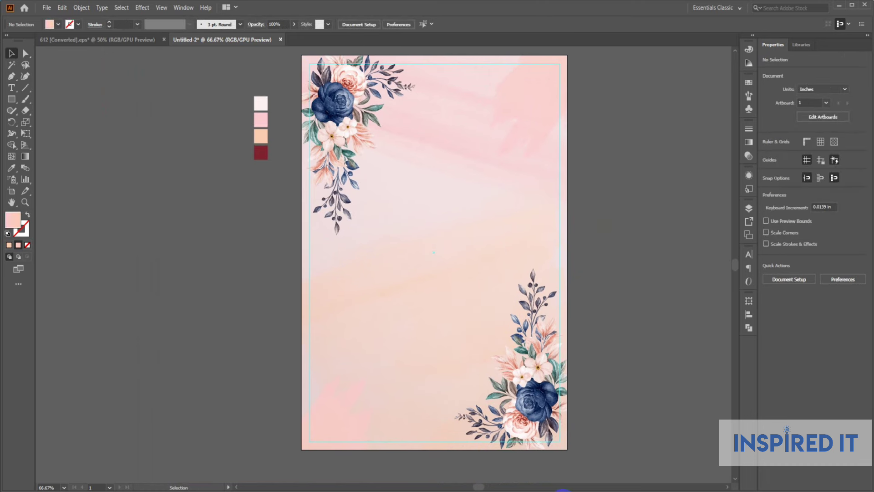
Step: Copy the first person's name from the invitation text in Notepad and place it as new text left of the artboard
left_click(563, 491)
left_click_drag(46, 71, 10, 79)
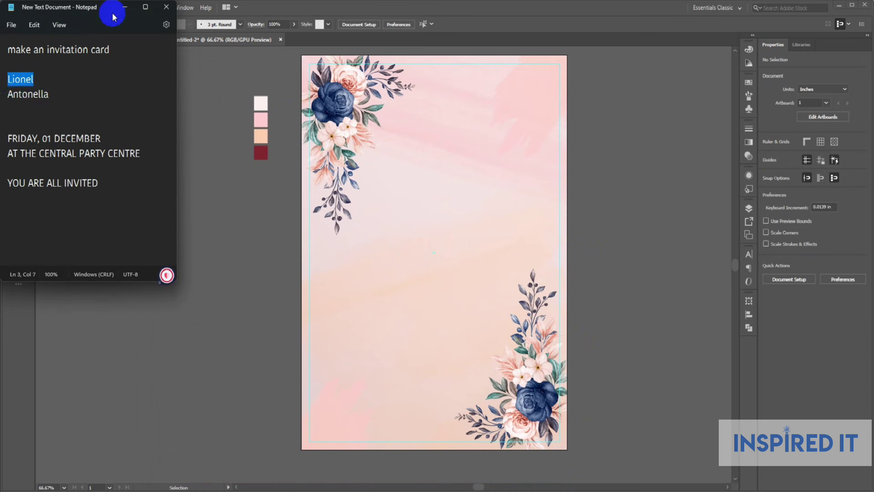
left_click(125, 7)
left_click(12, 87)
left_click(175, 235)
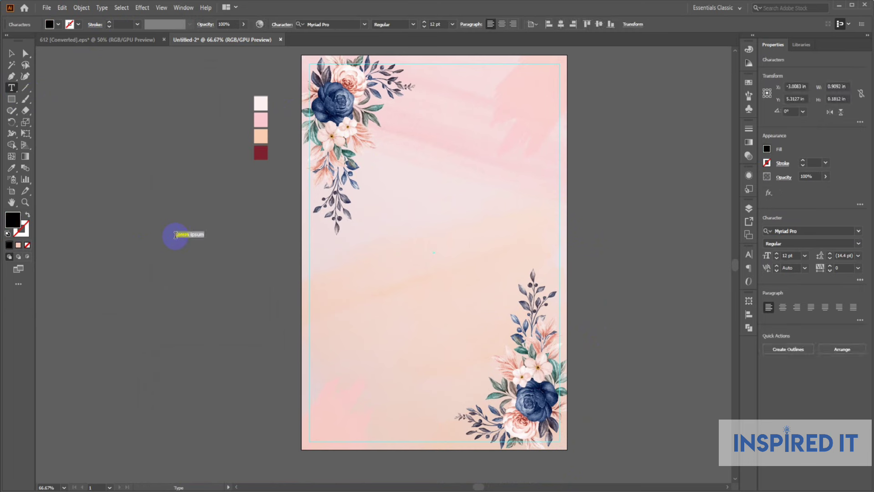
left_click(12, 56)
Step: Enlarge the first person's name to about 76.78 pt and duplicate it directly below
left_click(171, 228)
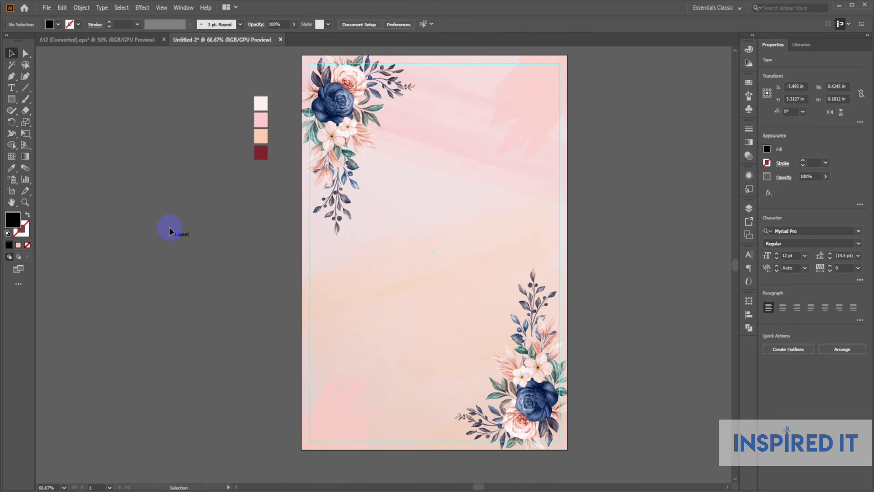
left_click_drag(189, 243, 240, 257)
left_click(384, 379)
Step: Copy the second person's name from Notepad and replace the lower duplicate's text with it
key("alt+Tab")
left_click_drag(80, 96, 4, 97)
key("ctrl+c")
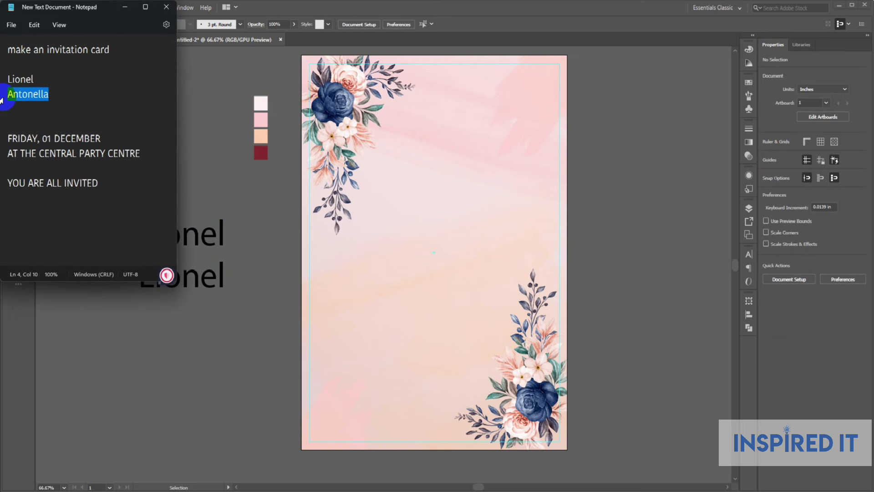
left_click(125, 6)
double_click(201, 291)
left_click_drag(138, 277, 164, 269)
key("ctrl+v")
left_click(11, 53)
left_click(203, 255)
scroll(291, 250, "down", 1)
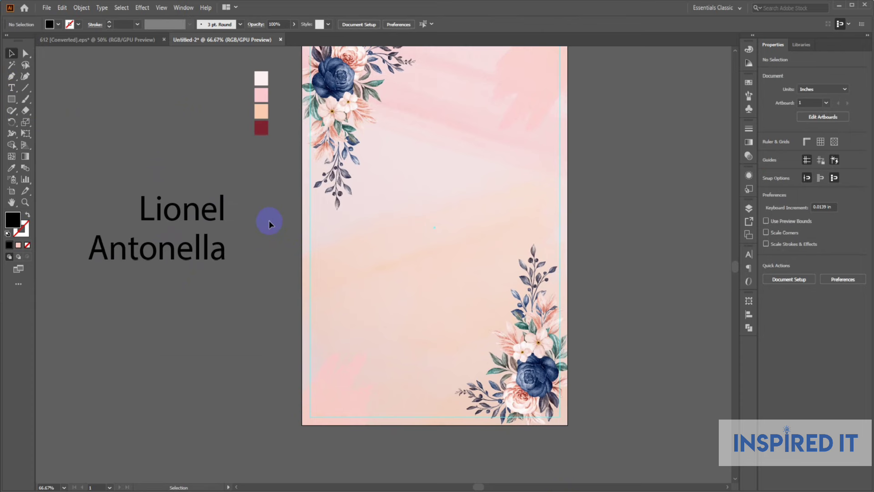
Step: Duplicate the first person's name below the second one and replace the copy's text with "And"
left_click_drag(215, 222, 244, 279)
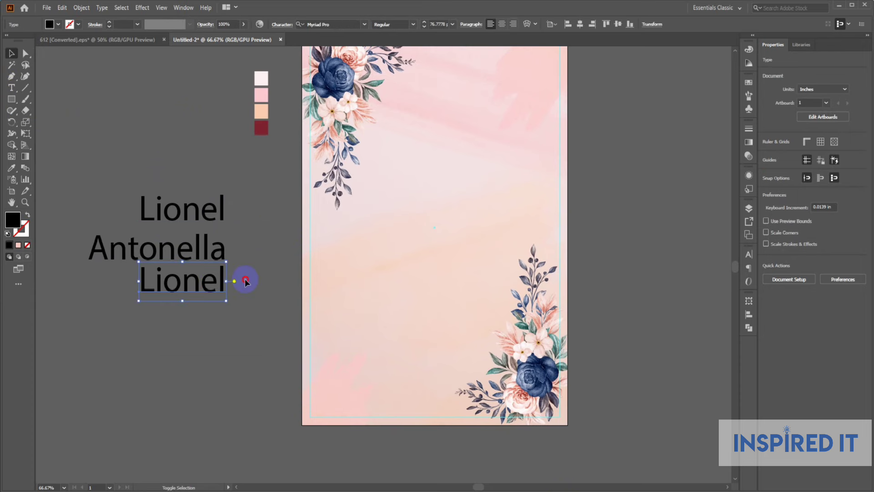
scroll(244, 279, "up", 3)
double_click(255, 286)
left_click_drag(125, 289, 314, 295)
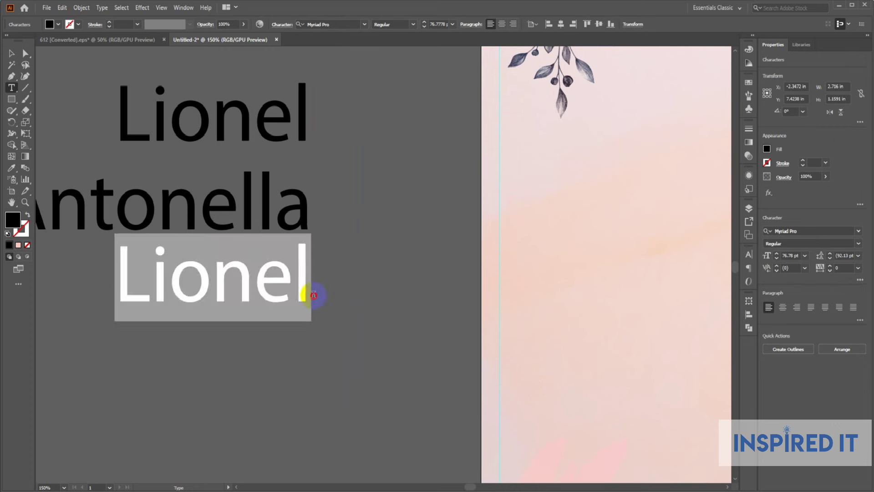
type("And")
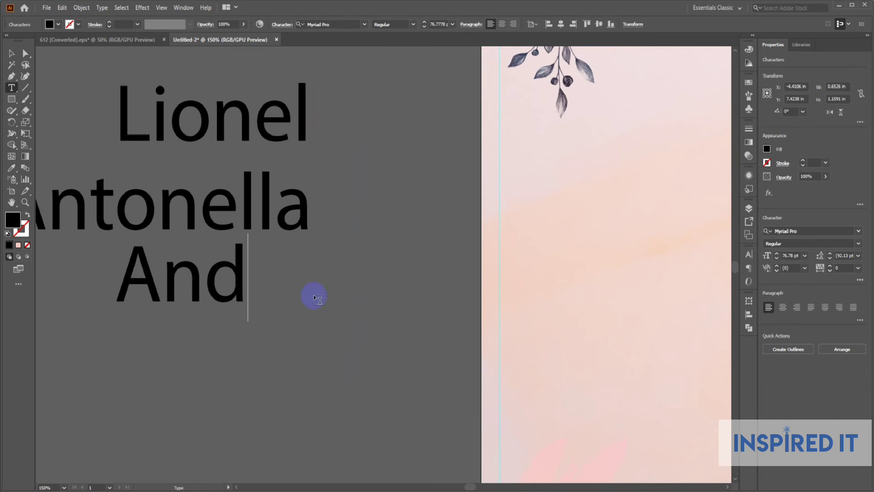
Step: Change the font of both name texts and the "And" text to OptimusPrincepsSemiBold
left_click(12, 45)
key("ctrl+a")
left_click(800, 239)
left_click(801, 231)
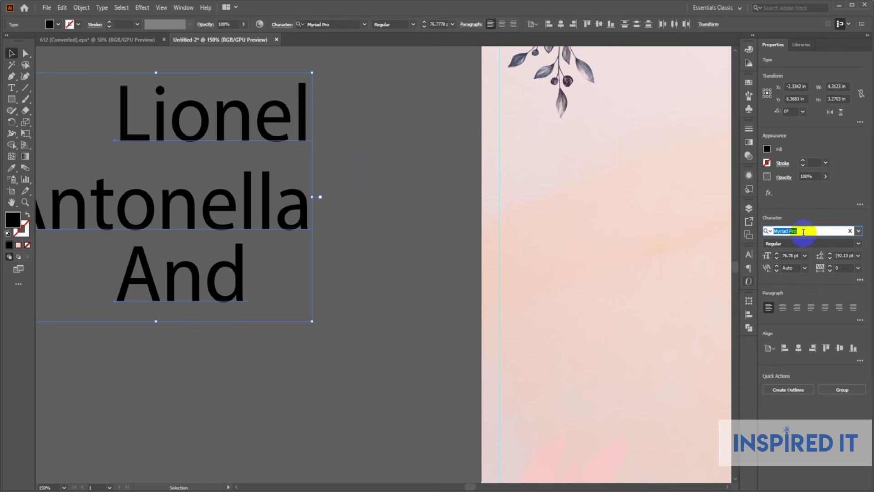
type("otim")
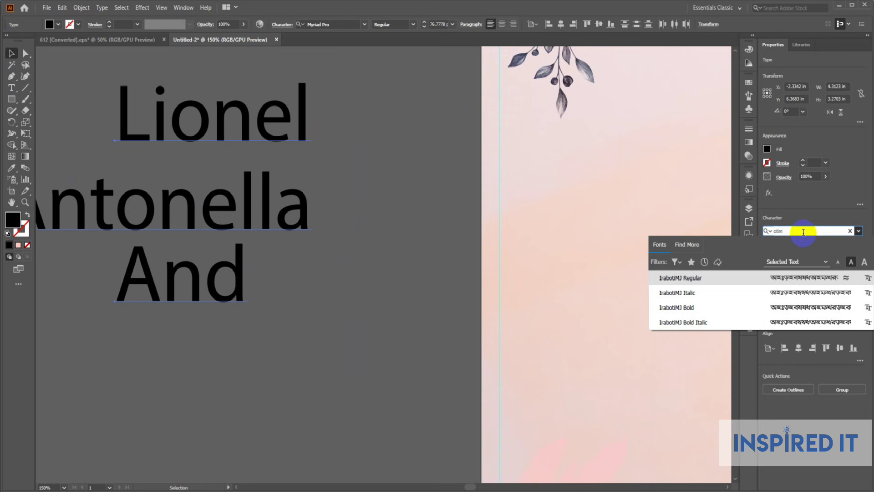
key("BackSpace")
key("BackSpace")
key("BackSpace")
type("pti")
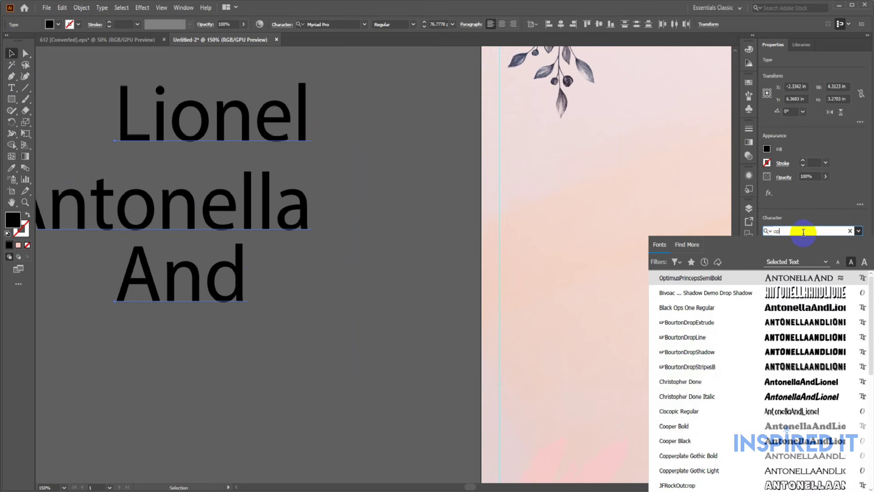
left_click(718, 276)
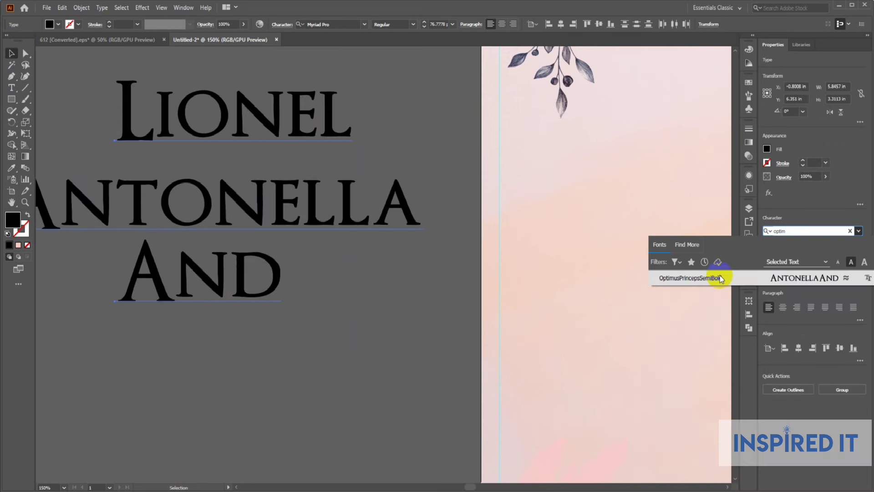
left_click(390, 285)
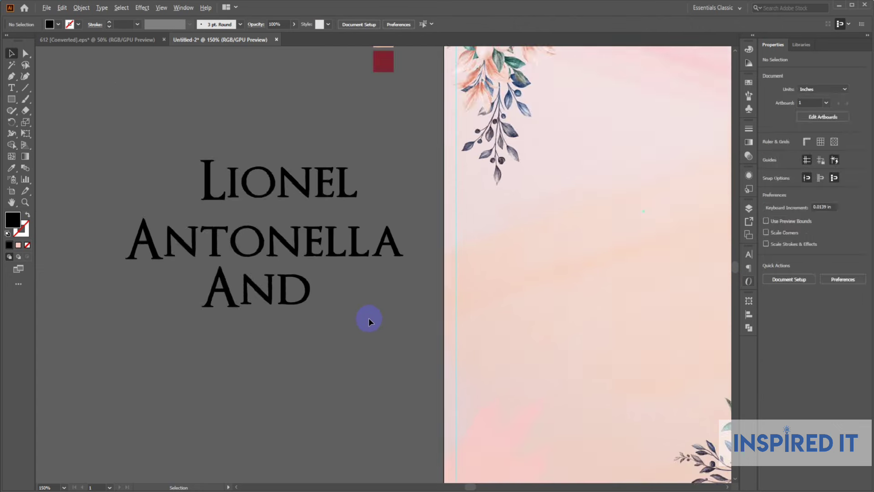
Step: Convert the first and second name texts to uppercase, leaving "And" in its original case
scroll(369, 321, "down", 3)
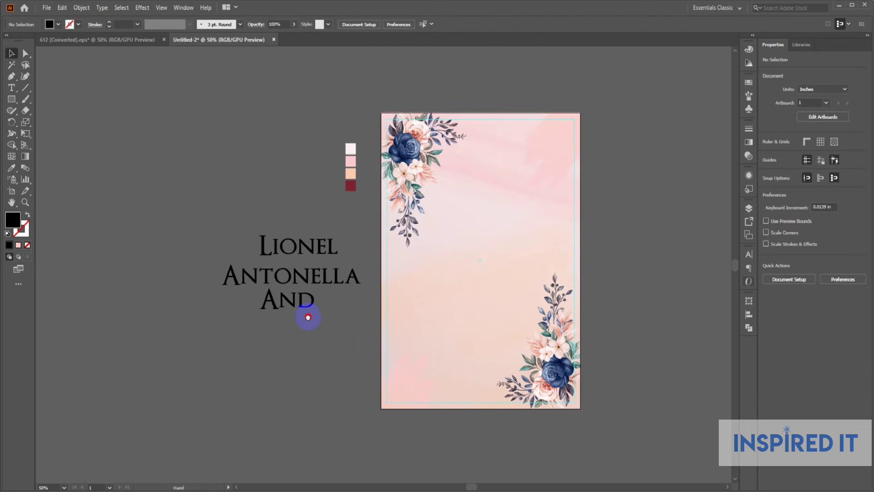
left_click(237, 283)
scroll(237, 283, "up", 1)
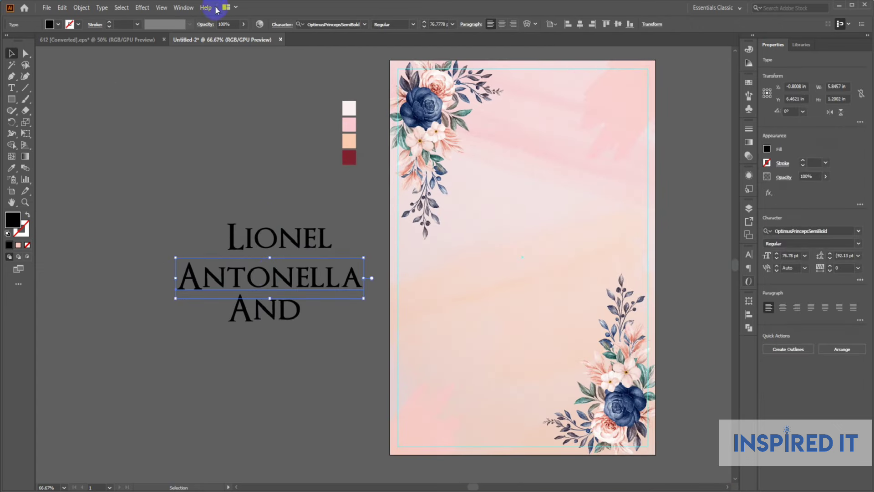
left_click(98, 9)
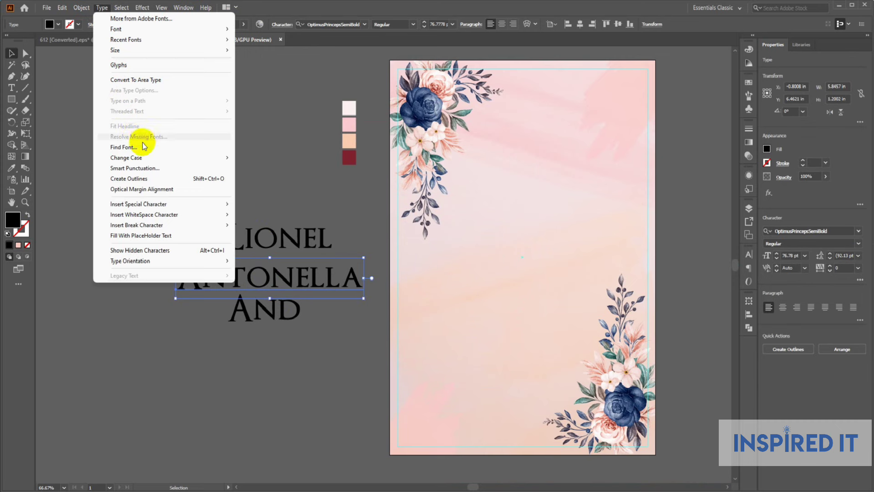
mouse_move(146, 158)
left_click(257, 168)
left_click(312, 196)
left_click(305, 232)
left_click(121, 8)
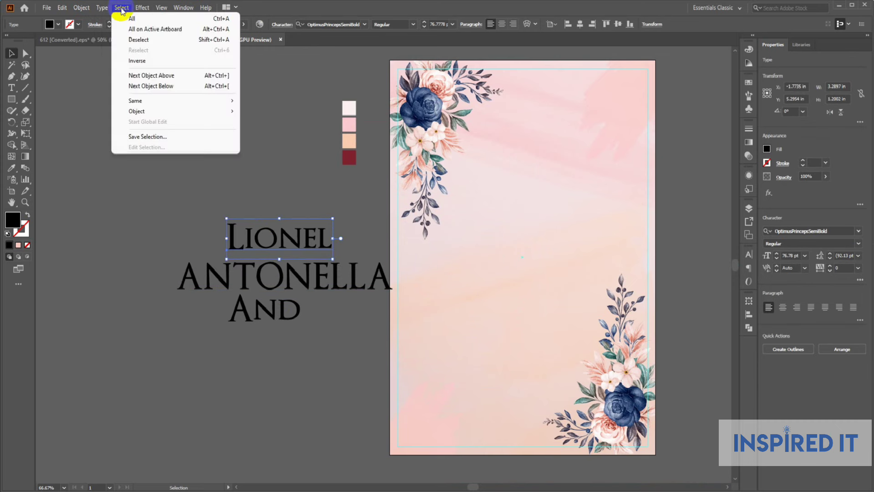
mouse_move(101, 8)
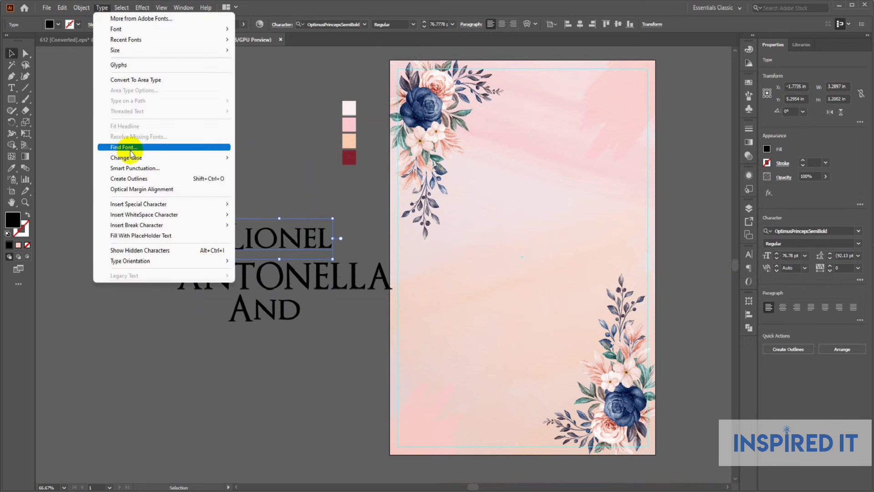
mouse_move(135, 159)
left_click(275, 157)
left_click(291, 191)
left_click_drag(292, 230, 250, 222)
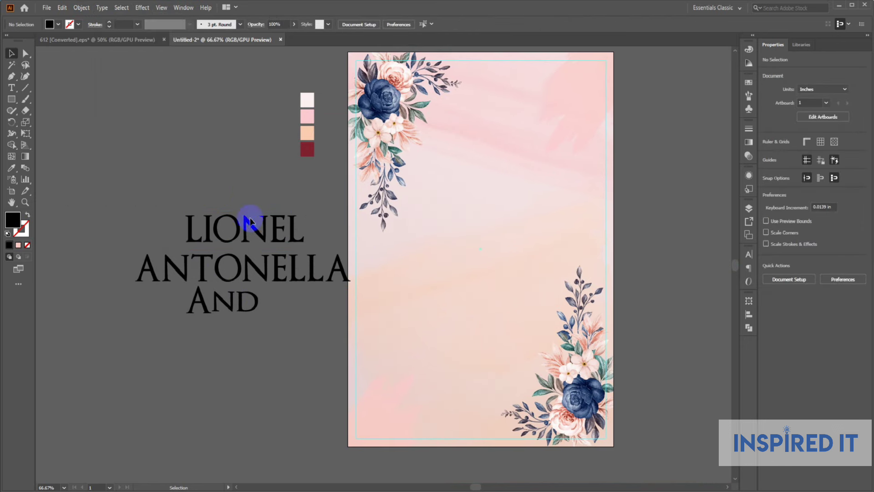
Step: Shrink the "And" text and position it centrally beneath the second person's name
left_click(257, 317)
left_click(288, 323)
left_click(257, 301)
left_click_drag(260, 284, 253, 290)
left_click(287, 316)
left_click_drag(286, 316, 323, 291)
Step: Duplicate the two names and the "And" text into the empty area below the originals, beside the artboard
left_click(303, 215)
left_click(197, 147)
left_click(333, 249)
left_click(312, 285)
left_click(335, 246)
left_click_drag(296, 245, 257, 262)
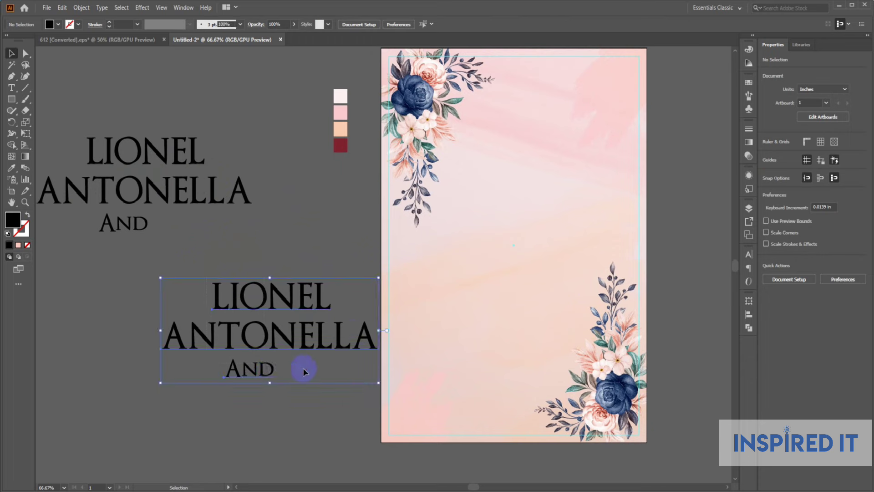
Step: Scale the duplicated names and "And" down together to about 5.13 in wide
left_click(373, 285)
left_click_drag(379, 279, 352, 286)
left_click(341, 265)
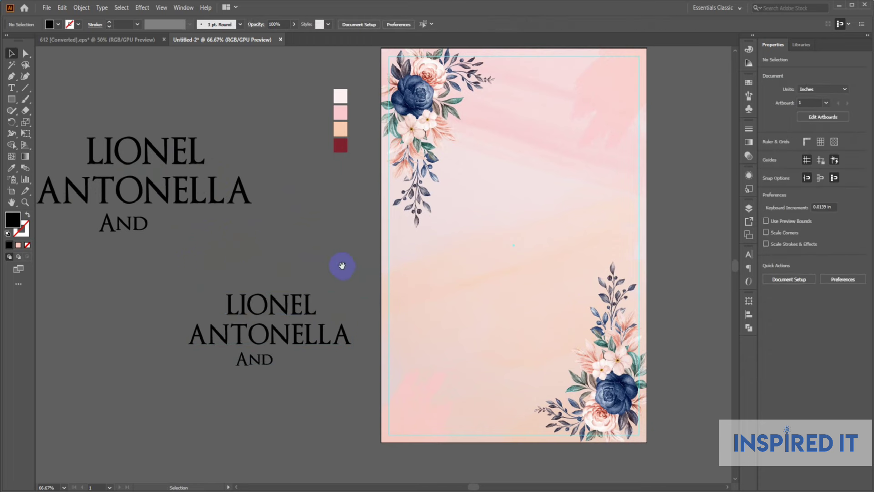
left_click_drag(290, 367, 258, 362)
left_click(274, 323)
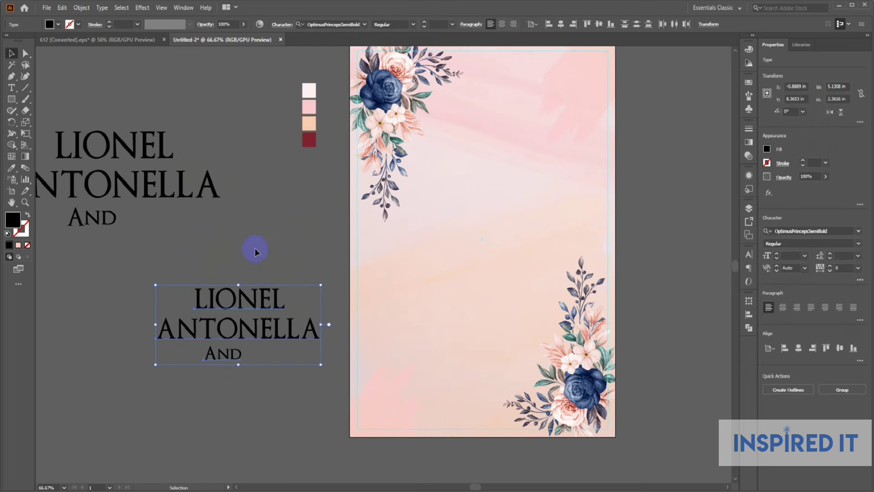
Step: Convert the scaled-down copies of the names and "And" to outlines
left_click(195, 259)
left_click(258, 364)
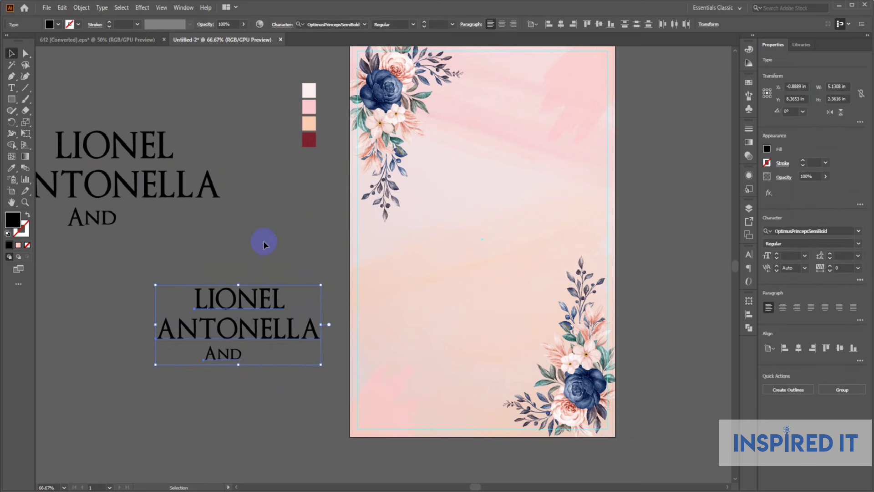
right_click(237, 301)
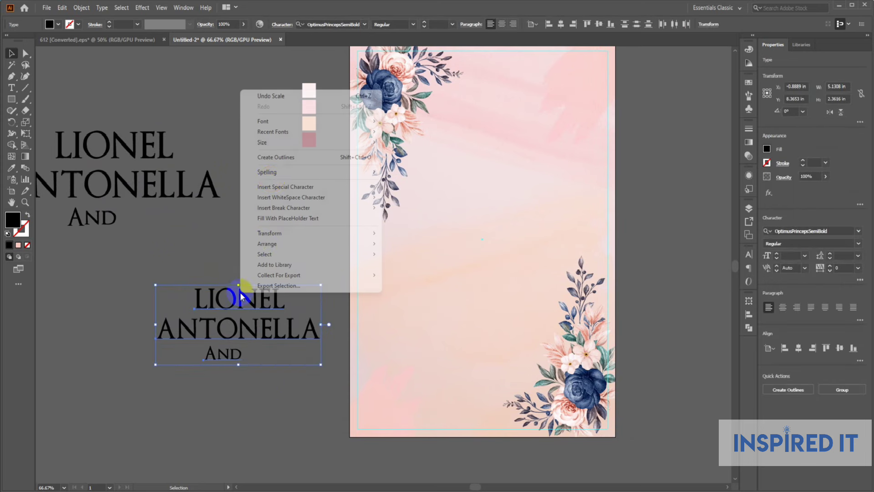
left_click(275, 157)
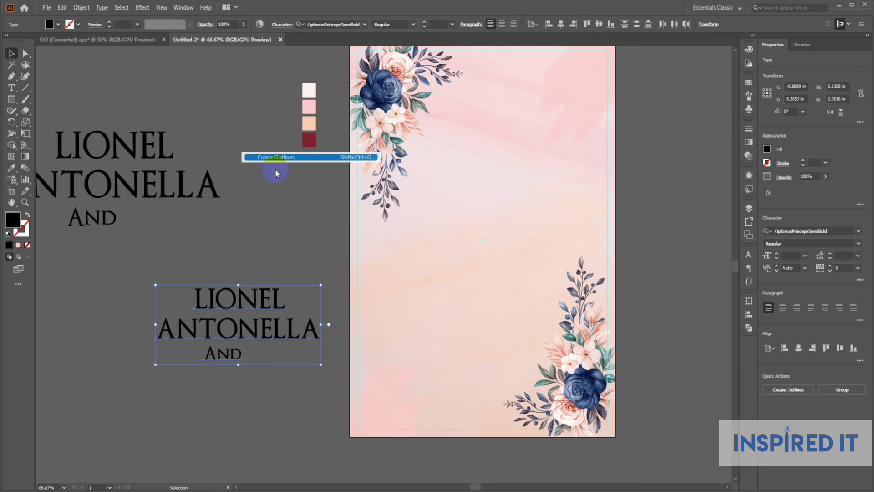
left_click(278, 257)
Step: Move the outlined second name below "And" and center the three outlined lines horizontally on each other
left_click_drag(253, 336, 235, 298)
left_click(289, 355)
left_click(251, 299)
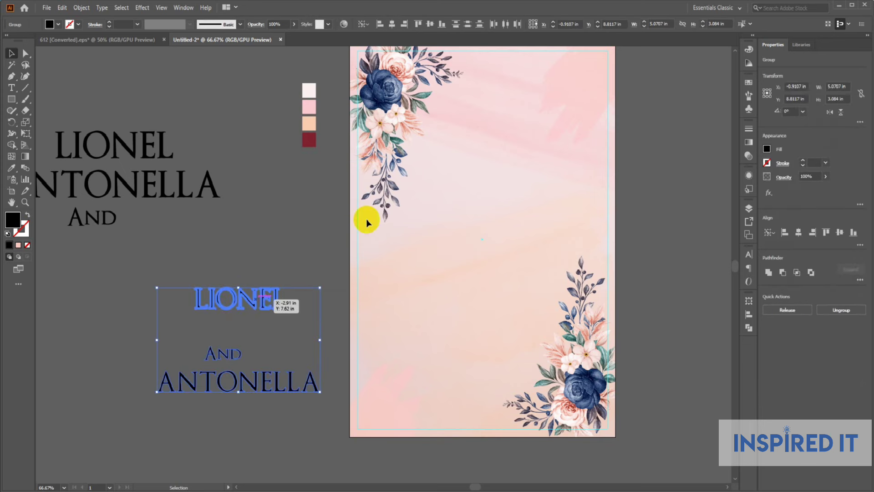
left_click(392, 26)
left_click(344, 161)
scroll(294, 302, "up", 3)
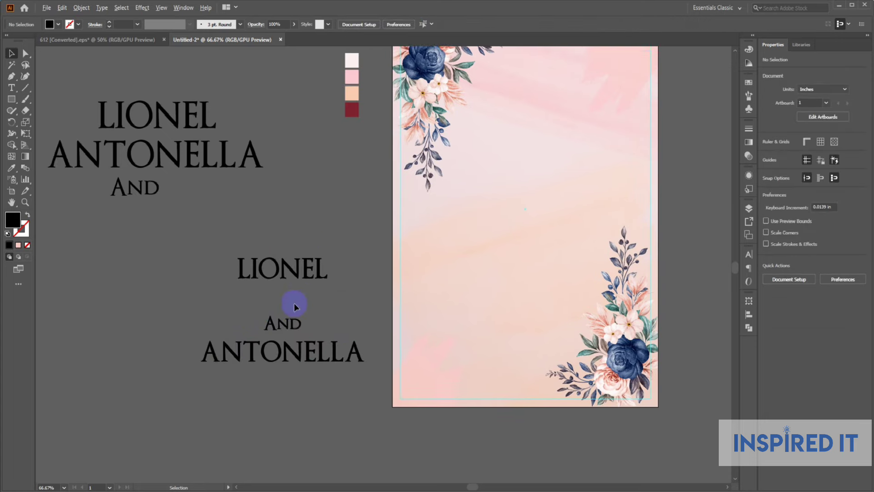
Step: Tighten the vertical spacing by moving the outlined "And" and second name up beneath the first name
left_click(297, 351)
left_click_drag(291, 340, 293, 277)
left_click(387, 253)
scroll(386, 253, "down", 3)
scroll(339, 266, "up", 3)
left_click(307, 332)
left_click(431, 261)
scroll(416, 252, "down", 3)
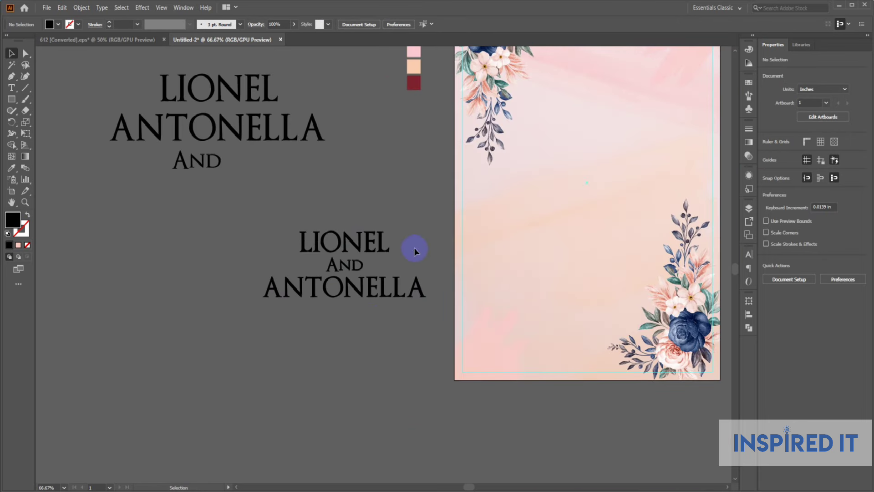
Step: Move the outlined names and "And" together onto the upper middle of the artboard, between the corner flowers
left_click(360, 251)
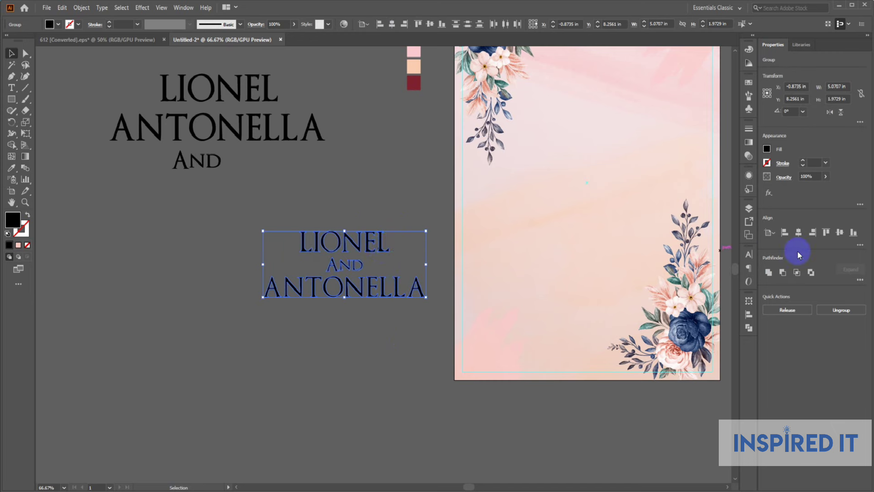
left_click(860, 244)
left_click(836, 341)
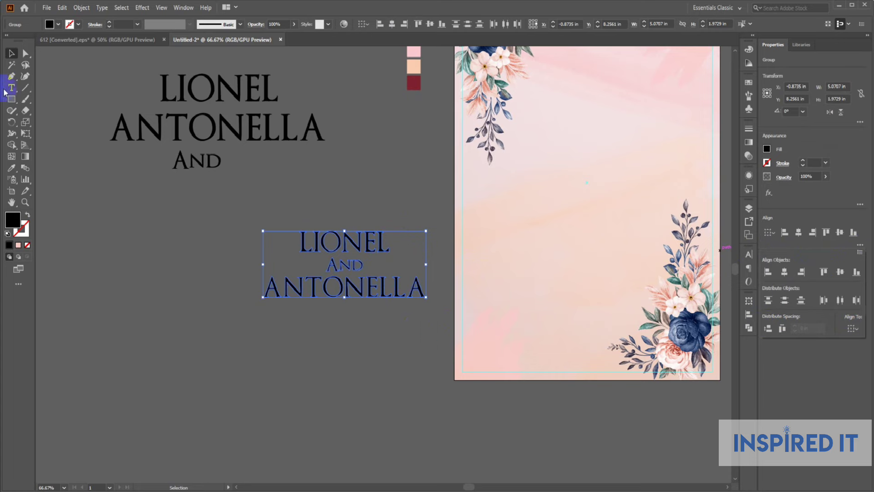
left_click(117, 253)
left_click_drag(152, 285, 94, 312)
left_click(294, 317)
left_click_drag(343, 218, 314, 271)
left_click(276, 324)
left_click_drag(275, 324, 523, 198)
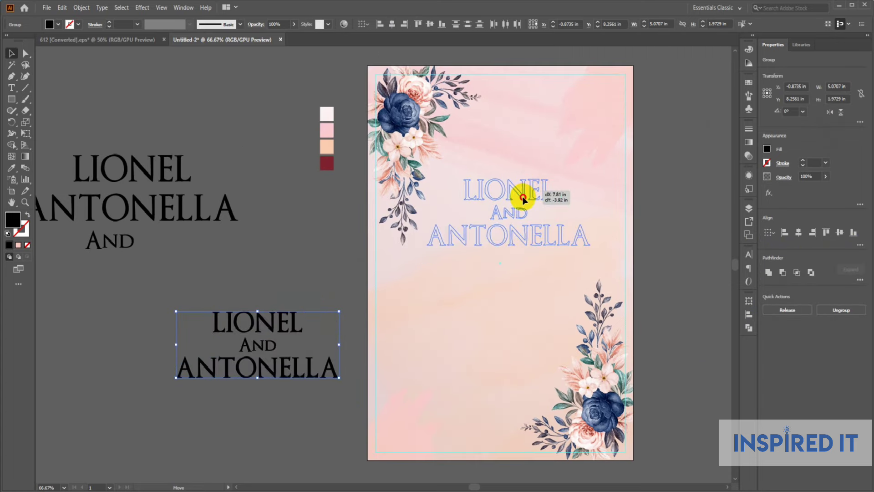
Step: Fill the outlined names on the card with the dark red sampled from the palette swatch
left_click(663, 275)
scroll(569, 251, "up", 2)
scroll(569, 250, "right", 2)
left_click(503, 275)
left_click(11, 157)
left_click(291, 192)
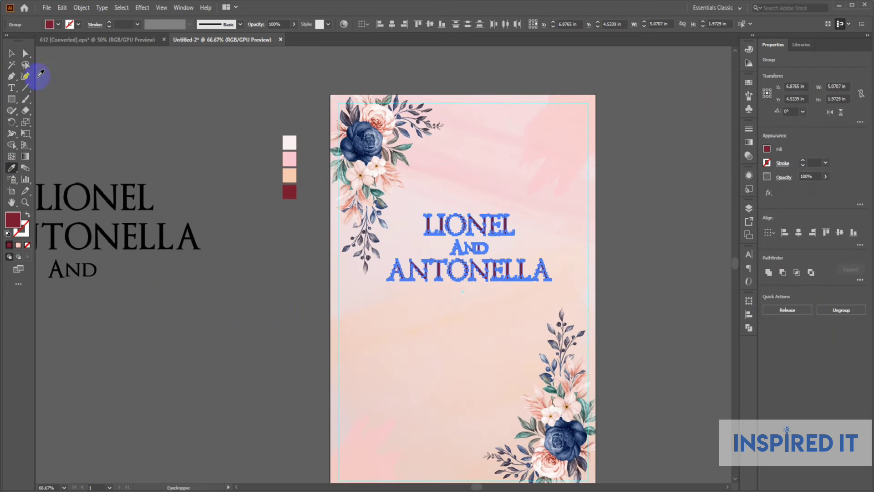
left_click(12, 53)
left_click(147, 150)
scroll(500, 296, "down", 1)
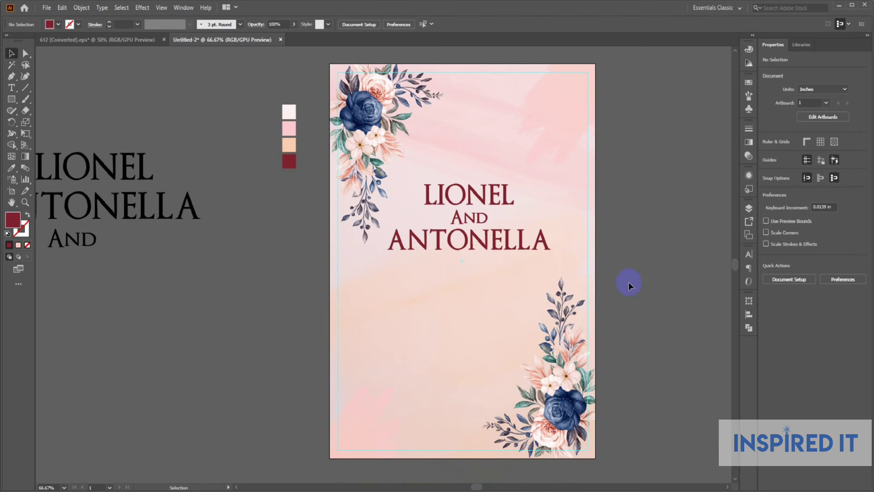
Step: Copy the lines "FRIDAY, 01 DECEMBER" and "AT THE CENTRAL PARTY CENTRE" from the invitation text in Notepad
left_click_drag(628, 282, 621, 279)
left_click(569, 489)
left_click_drag(139, 153, 17, 141)
key("ctrl+c")
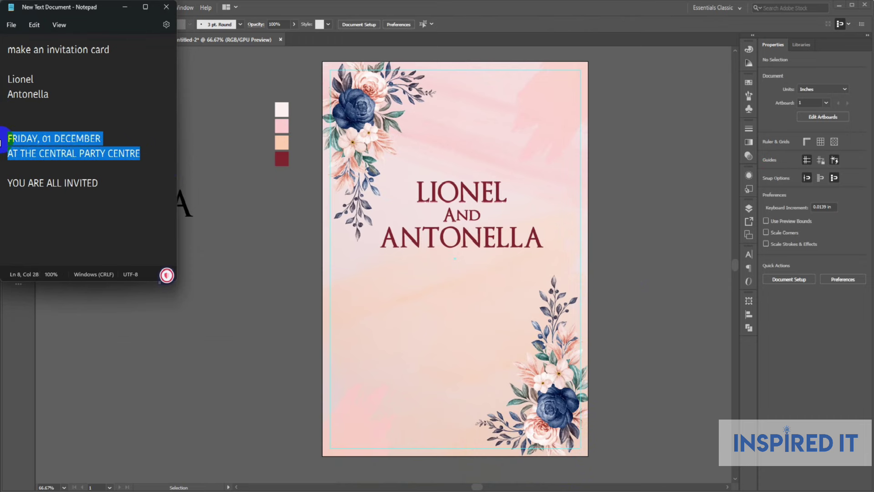
left_click(203, 187)
scroll(322, 148, "left", 4)
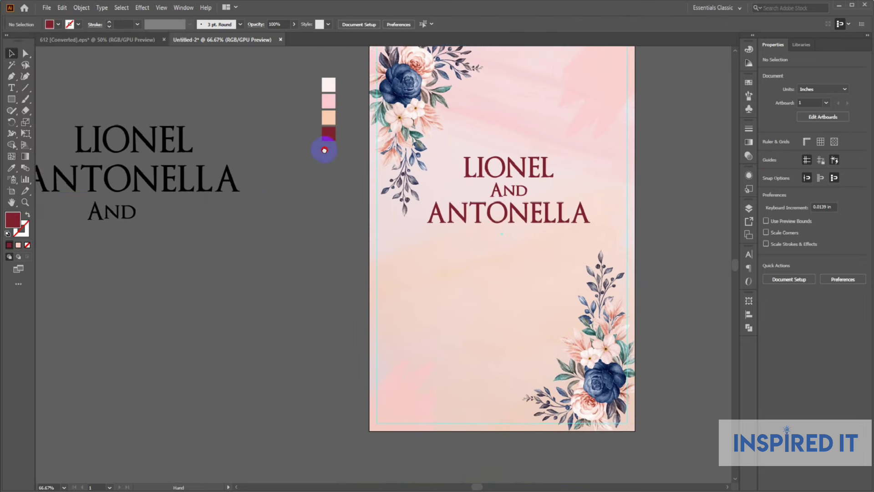
Step: Place the copied date and venue lines as a text object below the original name texts beside the artboard
scroll(270, 239, "down", 1)
left_click_drag(271, 238, 292, 278)
left_click_drag(345, 253, 363, 242)
double_click(283, 267)
left_click_drag(119, 258, 359, 278)
key("ctrl+v")
left_click(10, 55)
left_click(328, 214)
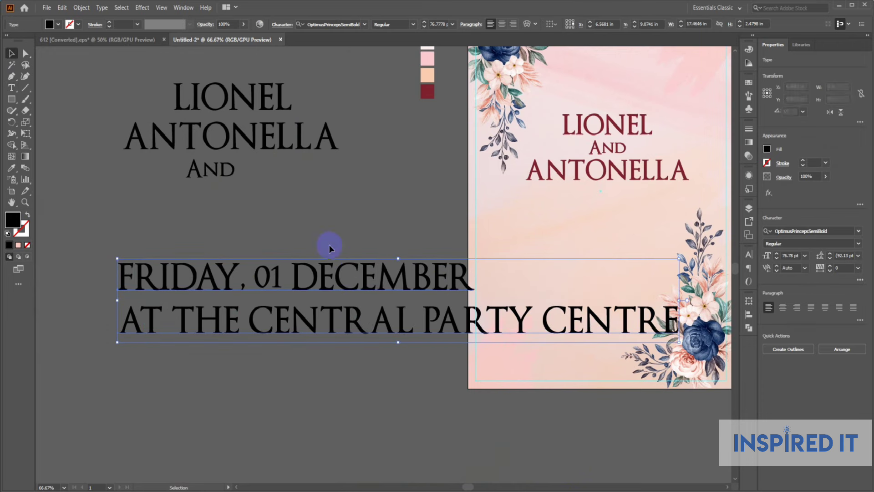
Step: Center-align the date and venue lines and scale them down to about 36.41 pt over the artboard
left_click(508, 26)
scroll(405, 216, "left", 2)
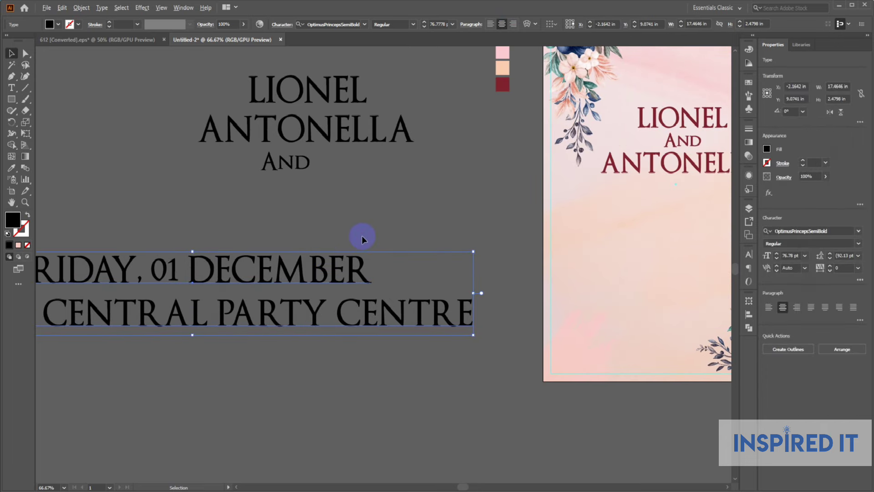
scroll(361, 235, "down", 2)
left_click_drag(437, 248, 365, 258)
left_click(378, 250)
left_click_drag(331, 270, 489, 256)
left_click_drag(561, 287, 533, 305)
scroll(506, 255, "up", 2)
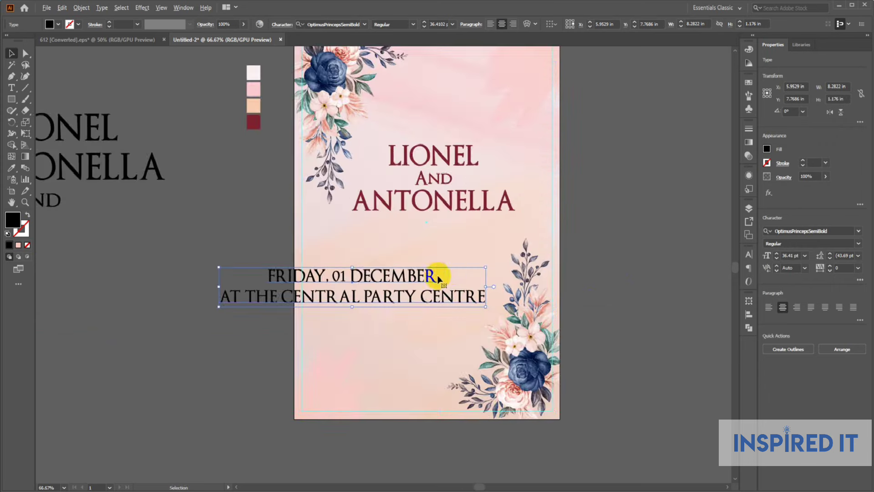
Step: Scale the date and venue text down to about 18.51 pt and position it below the names on the card
left_click_drag(485, 268, 406, 279)
left_click(428, 284)
left_click_drag(429, 285, 363, 314)
left_click_drag(309, 310, 390, 280)
scroll(416, 273, "up", 3)
left_click_drag(482, 271, 524, 332)
left_click(411, 314)
scroll(412, 314, "down", 2)
left_click_drag(373, 310, 371, 327)
scroll(372, 325, "down", 1)
left_click_drag(431, 323, 581, 304)
Step: Duplicate the date and venue text into the empty area left of the artboard
left_click_drag(519, 283, 224, 307, "alt")
left_click(286, 273)
left_click_drag(486, 314, 419, 305)
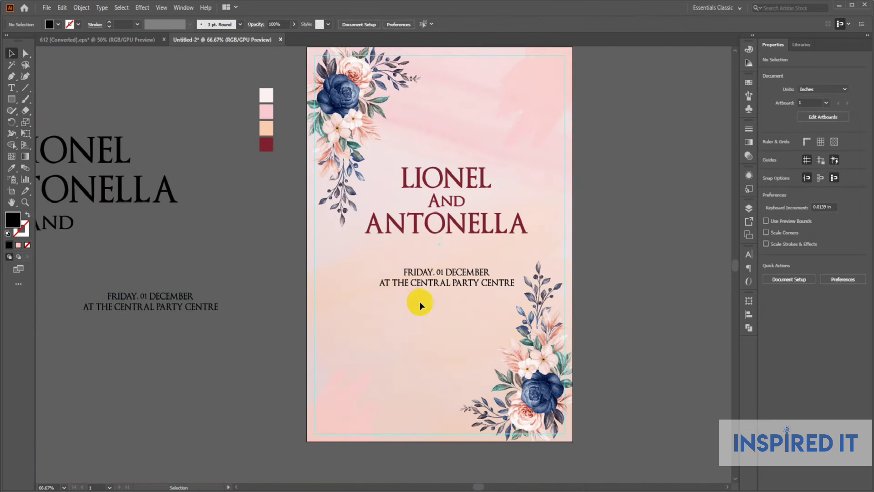
Step: Set the font size of the "01" in the card's date line to 22 pt
scroll(444, 291, "up", 2)
left_click(469, 251)
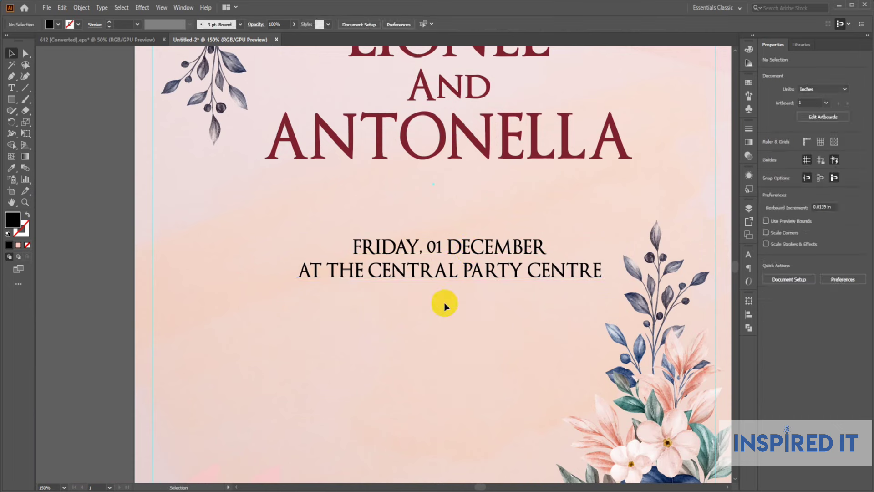
scroll(440, 273, "up", 2)
double_click(431, 235)
left_click_drag(439, 233, 417, 233)
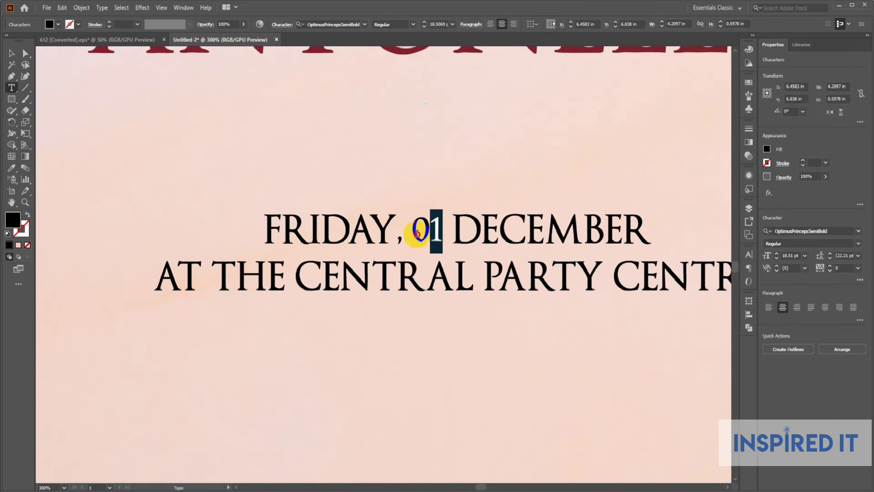
left_click(776, 253)
left_click(777, 253)
left_click(776, 253)
left_click(776, 254)
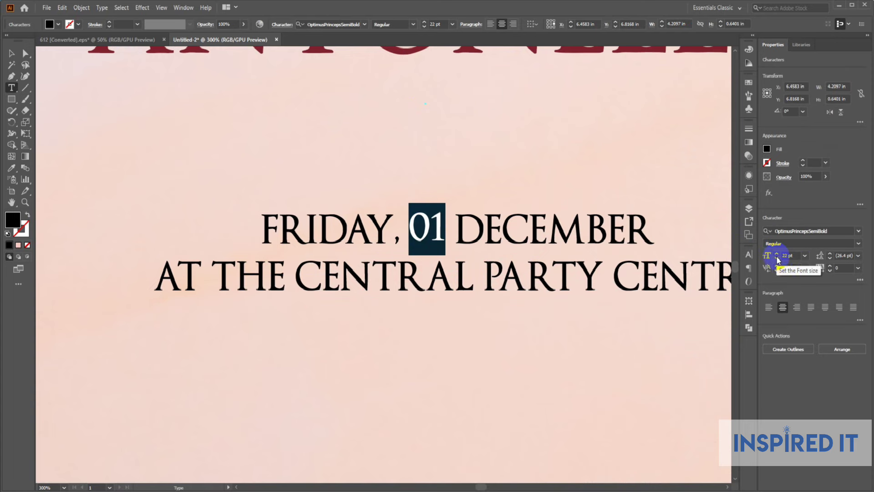
left_click(10, 55)
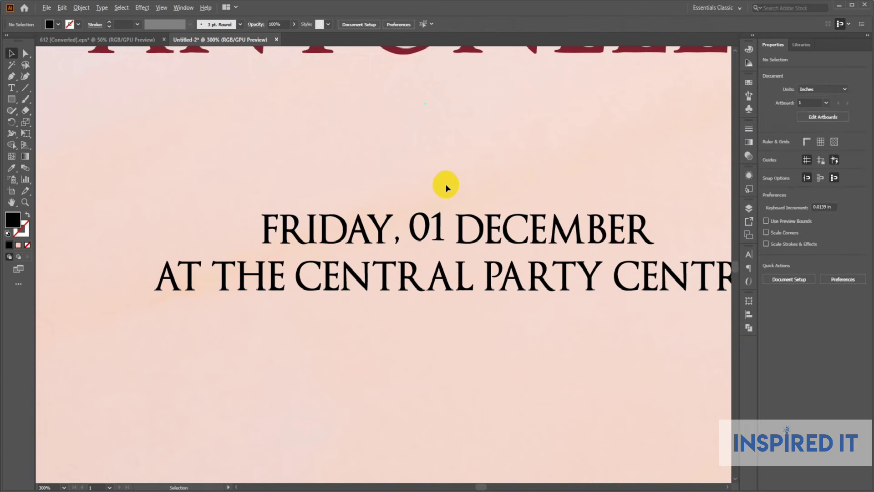
Step: Duplicate the card's corrected date and venue text into the area left of the artboard and delete the older copy there
key("ctrl+minus")
key("ctrl+minus")
left_click(326, 217)
left_click(425, 259)
left_click(428, 223)
left_click(422, 256)
left_click_drag(538, 236, 529, 237)
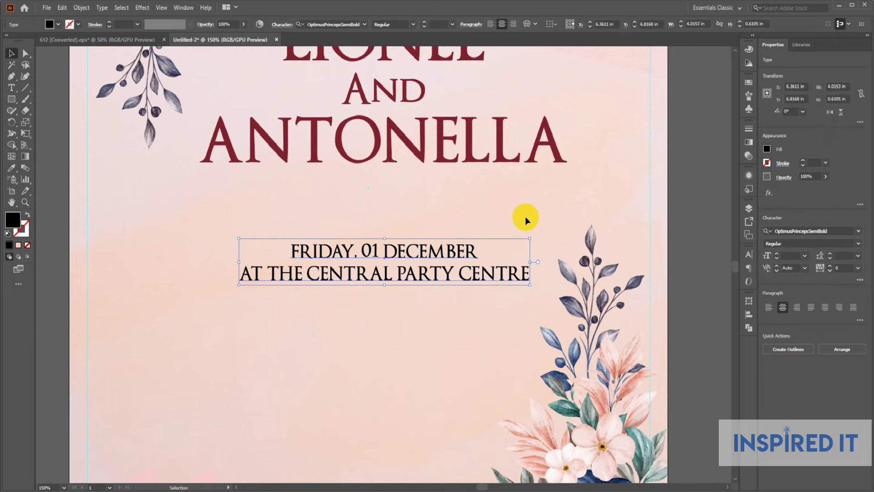
left_click(523, 218)
key("ctrl+minus")
left_click(455, 237)
scroll(455, 237, "up", 1)
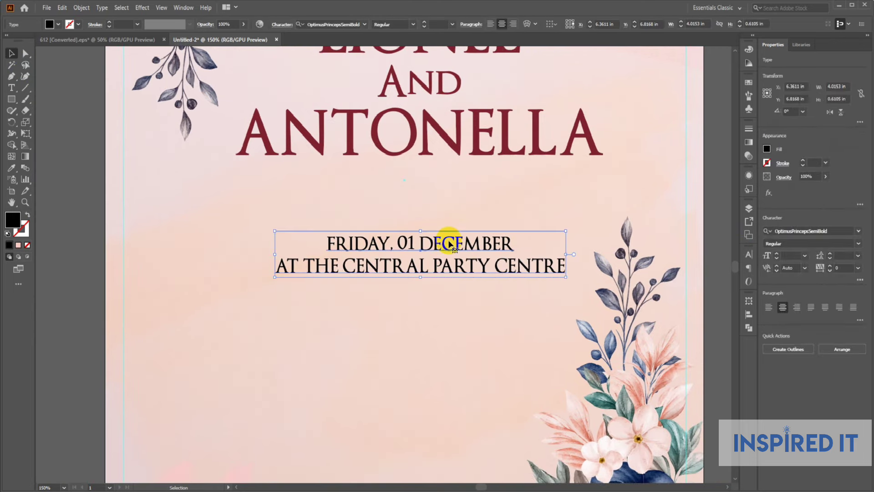
scroll(445, 231, "down", 2)
left_click_drag(401, 251, 112, 336)
left_click(148, 304)
left_click(177, 277)
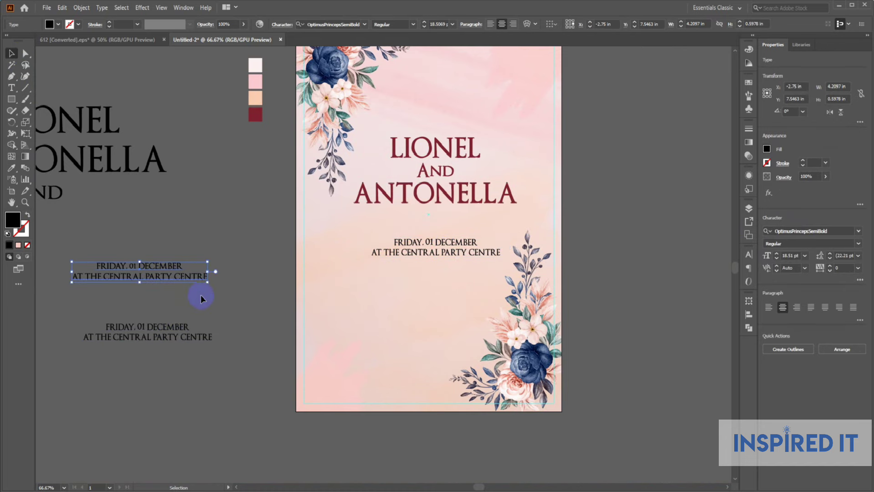
key("Delete")
Step: Convert the date and venue text on the card to outlines
scroll(456, 258, "up", 3)
left_click(449, 232)
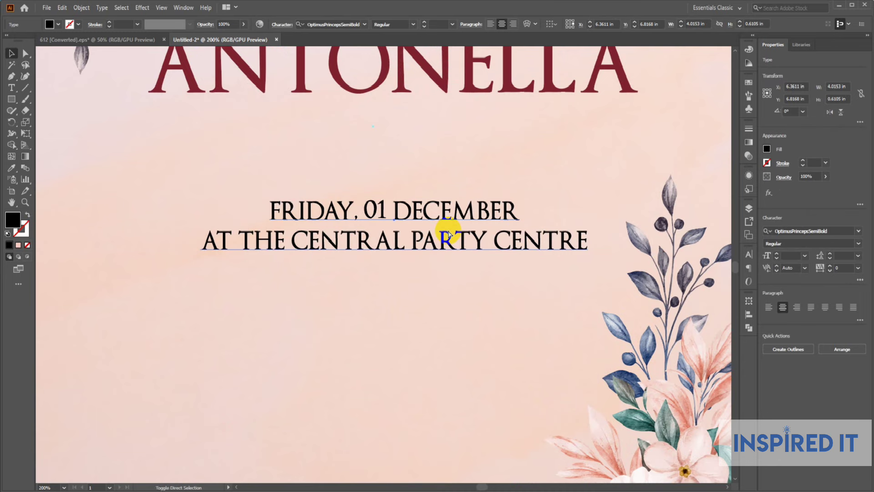
key("ctrl+shift+o")
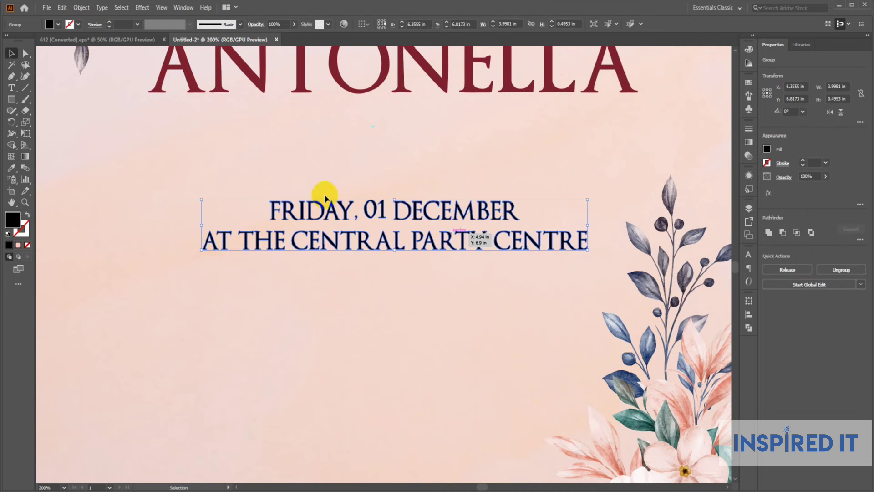
Step: Sample the maroon of the names for the outlined date and venue, and darken the fill to #6D1324
left_click(11, 167)
left_click(193, 89)
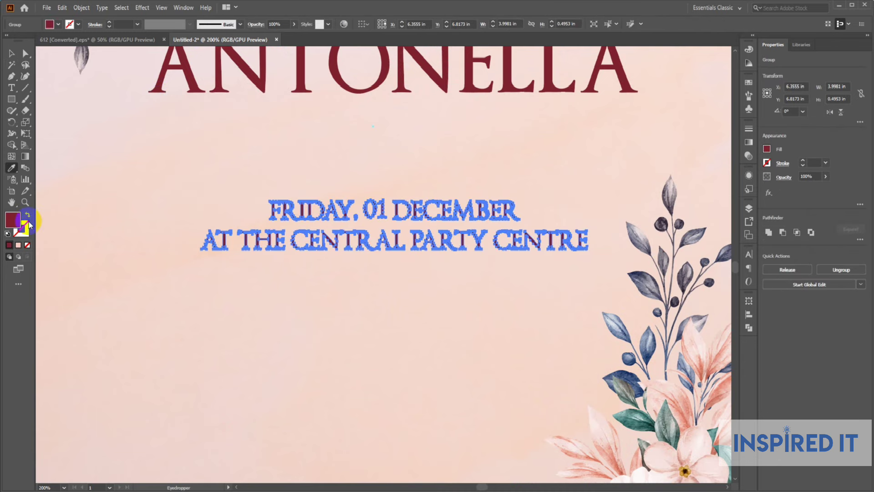
double_click(14, 219)
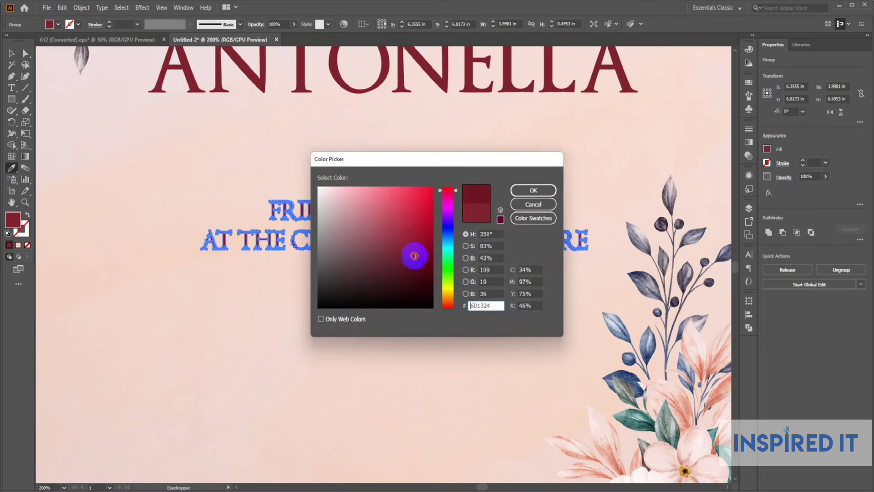
left_click(533, 190)
left_click(12, 53)
left_click(249, 163)
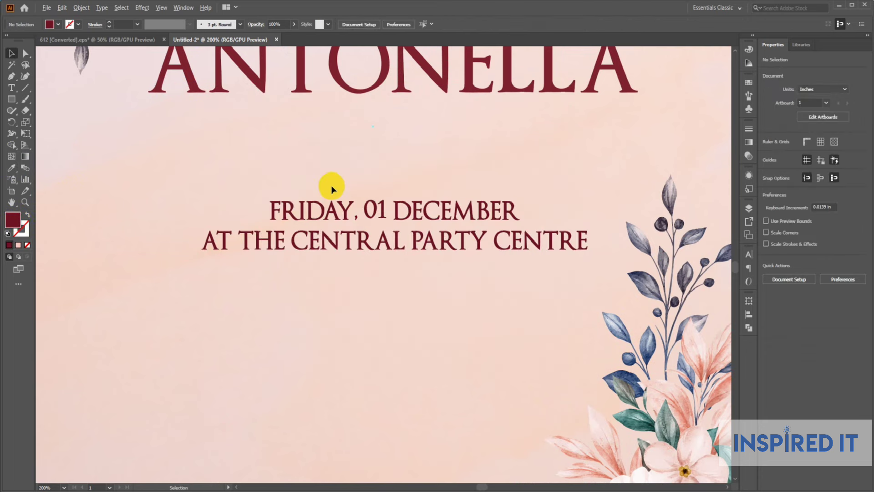
Step: Align the names and the outlined date and venue lines to each other by their horizontal centres
scroll(337, 192, "down", 1)
left_click_drag(462, 275, 437, 306)
scroll(403, 309, "down", 2)
left_click_drag(378, 319, 494, 326)
left_click_drag(523, 316, 465, 325)
scroll(466, 328, "up", 2, "alt")
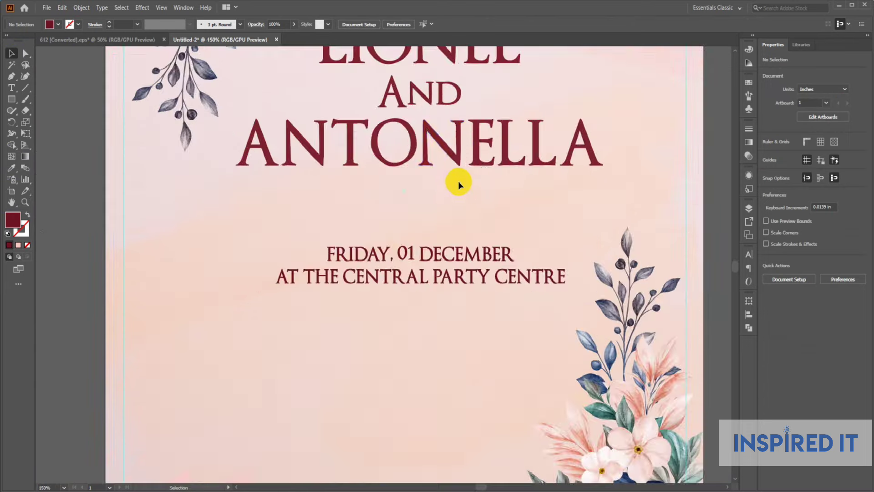
left_click_drag(504, 221, 431, 307)
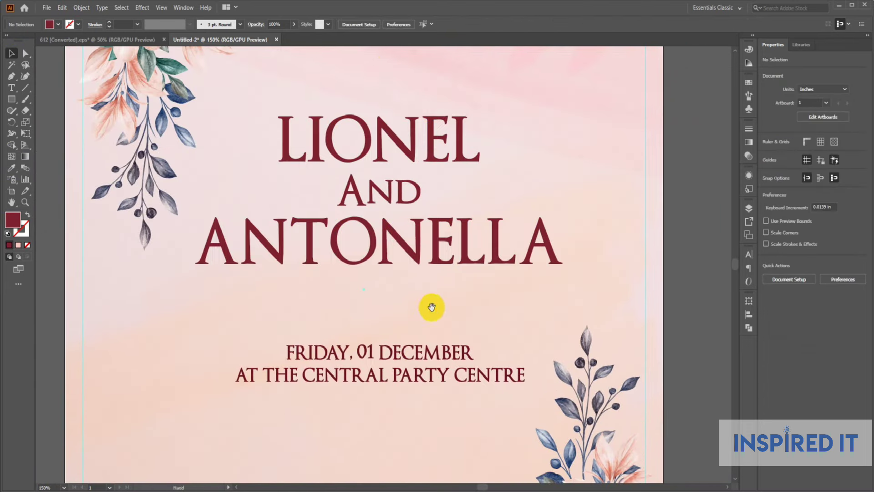
left_click(432, 257)
left_click(568, 226)
left_click(523, 231)
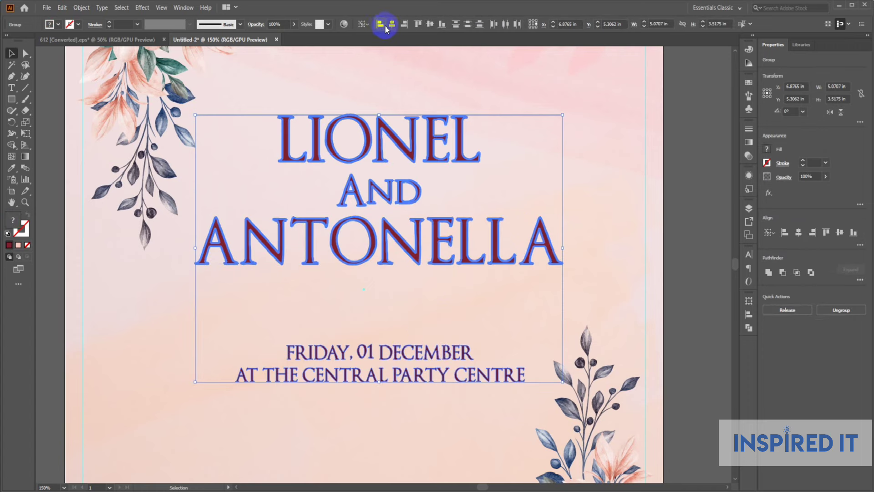
left_click(385, 29)
left_click(588, 201)
Step: Copy the line "YOU ARE ALL INVITED" from the Notepad document and return to the card design
scroll(588, 201, "down", 2, "alt")
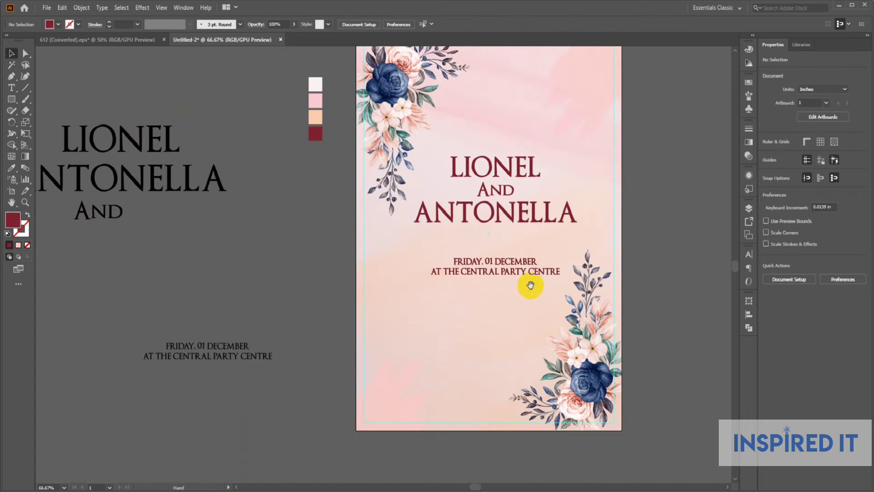
left_click_drag(530, 285, 523, 292)
left_click_drag(273, 316, 305, 300)
left_click(552, 488)
left_click(104, 187)
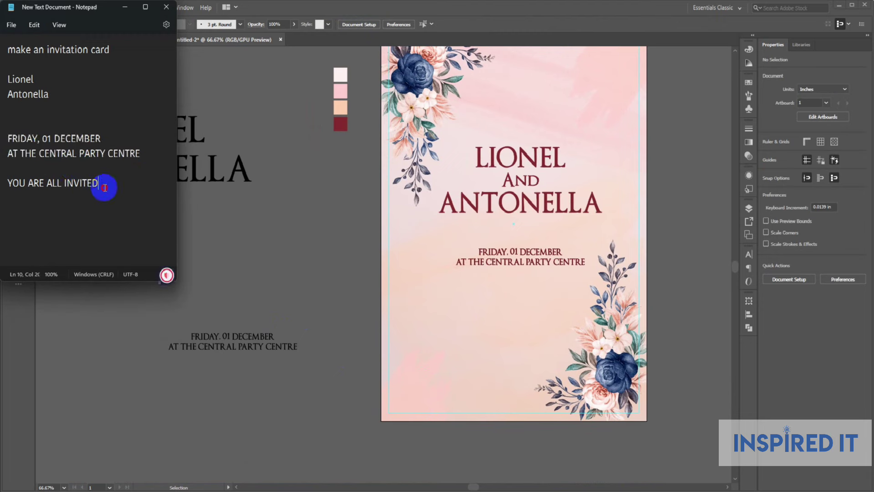
left_click_drag(104, 187, 2, 188)
key("ctrl+c")
left_click(123, 6)
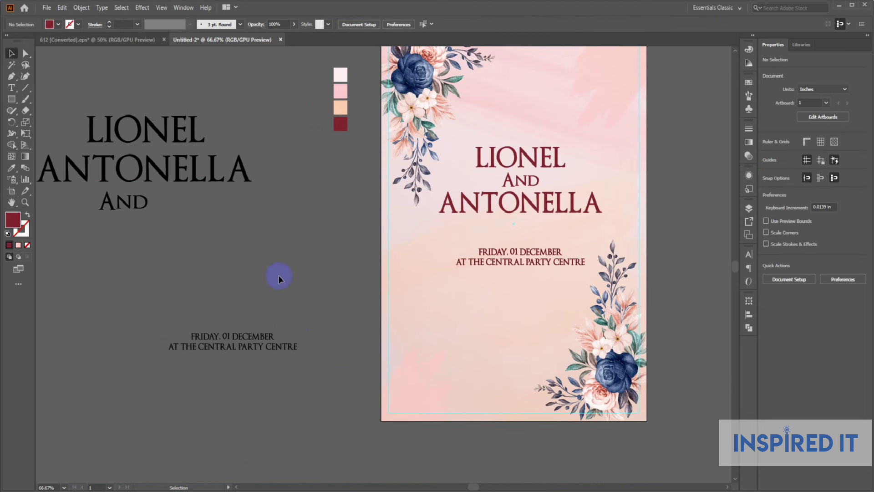
Step: Duplicate the off-artboard date and venue text below itself and replace the copy's content with "YOU ARE ALL INVITED"
left_click_drag(278, 276, 329, 189)
left_click_drag(313, 255, 312, 337, "alt+shift")
left_click(392, 299)
left_click_drag(318, 377, 353, 310)
scroll(337, 289, "up", 2)
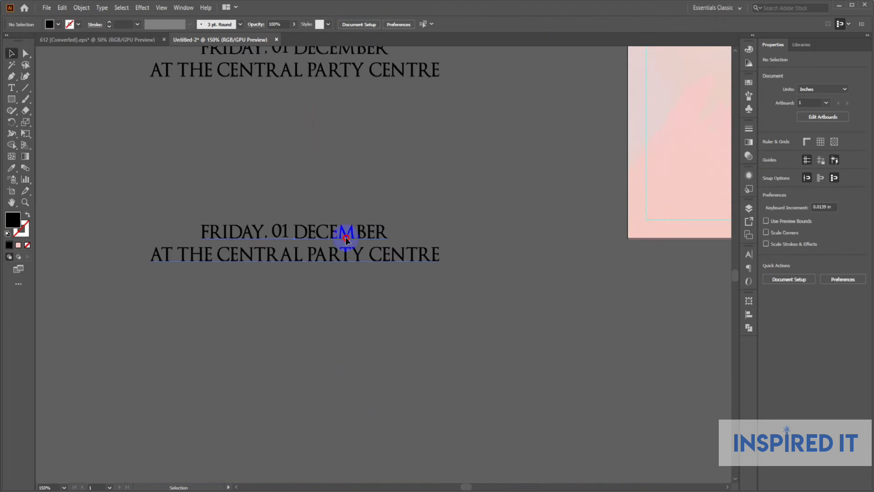
double_click(345, 236)
left_click_drag(203, 233, 436, 270)
key("ctrl+v")
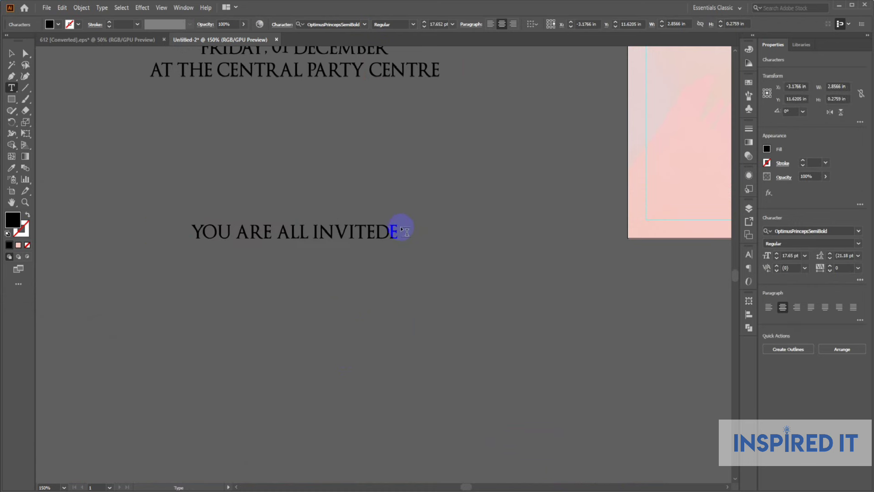
key("BackSpace")
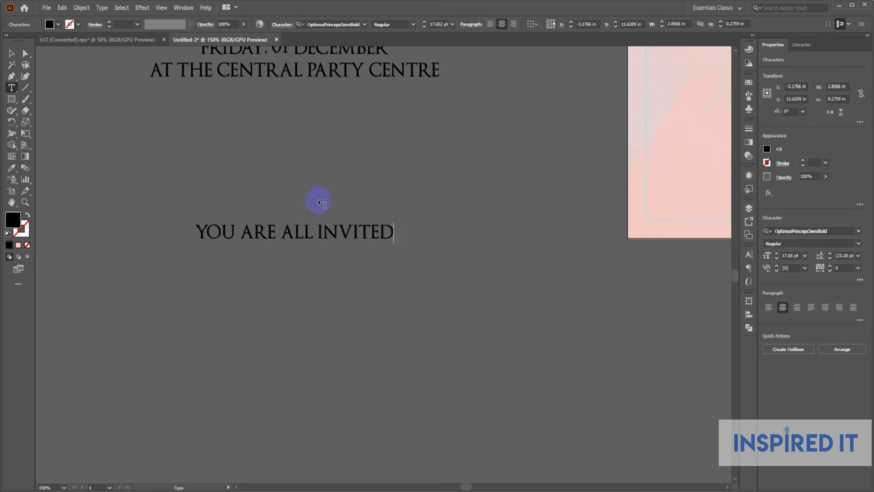
Step: Move the "YOU ARE ALL INVITED" text onto the card below the venue line
left_click(10, 54)
left_click(353, 186)
scroll(351, 191, "down", 2)
left_click_drag(281, 286, 481, 251)
scroll(486, 233, "up", 2)
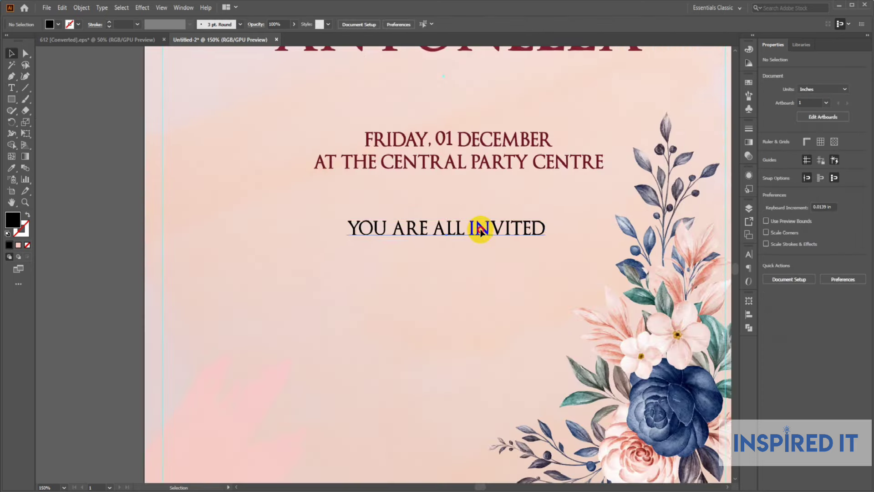
Step: Break the invitation text into two lines before "INVITED" and set "YOU ARE ALL" to 11 pt
double_click(471, 228)
key("BackSpace")
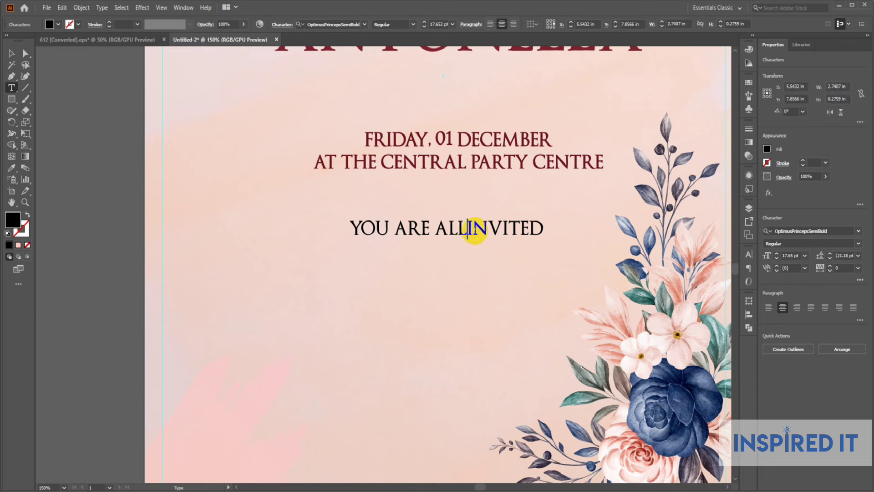
key("Return")
left_click_drag(505, 230, 387, 229)
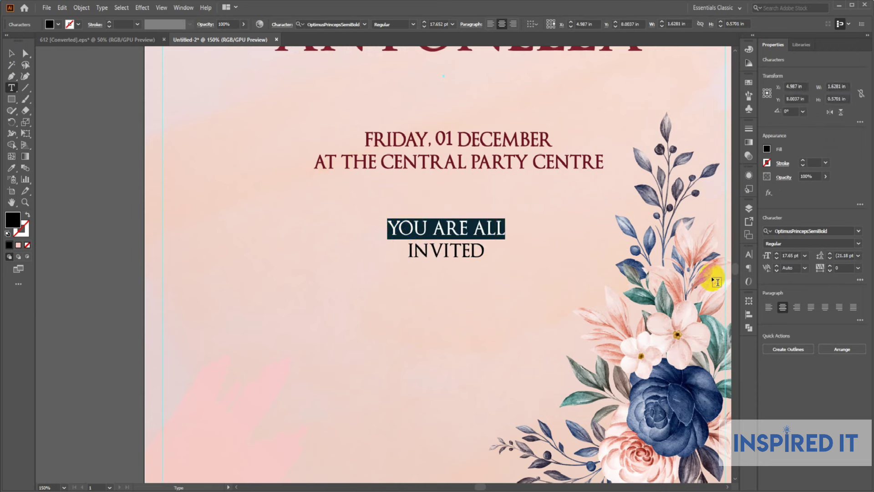
left_click(775, 258)
left_click(775, 257)
left_click(776, 258)
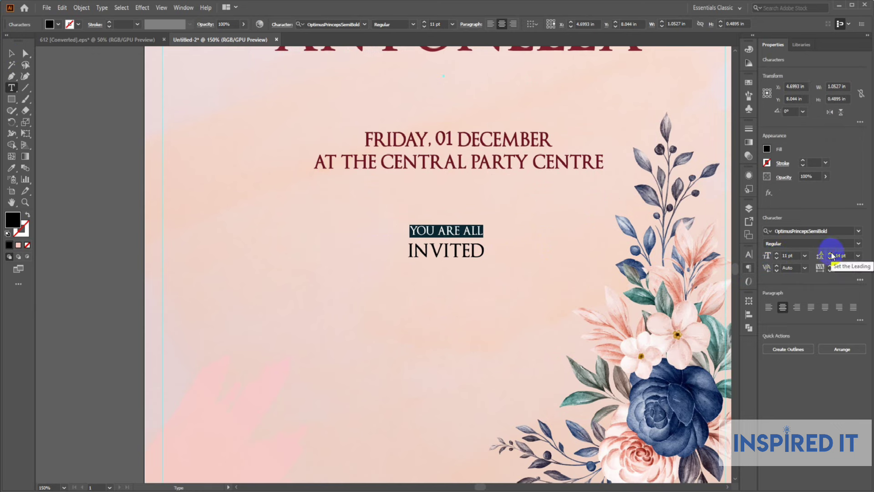
Step: Set the leading of the two-line invitation text to 17 pt
left_click(11, 53)
left_click(83, 172)
scroll(450, 260, "up", 3)
left_click_drag(419, 165, 496, 279)
left_click(828, 258)
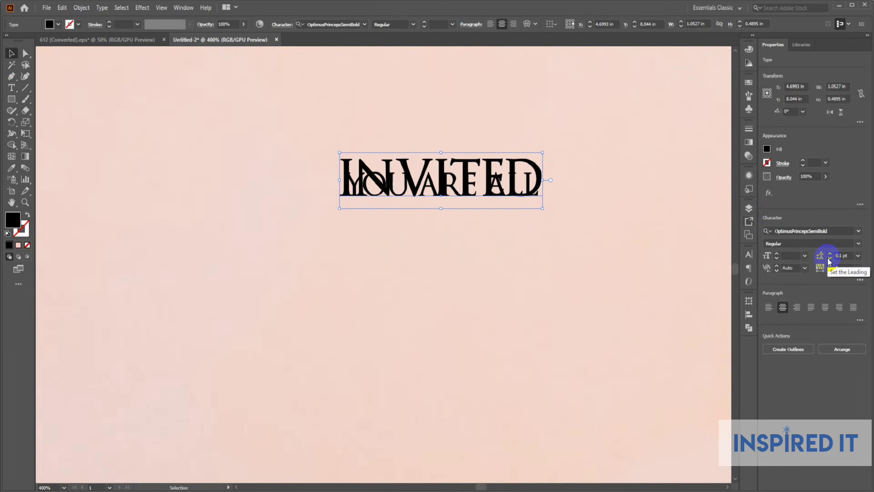
left_click_drag(829, 254, 830, 257)
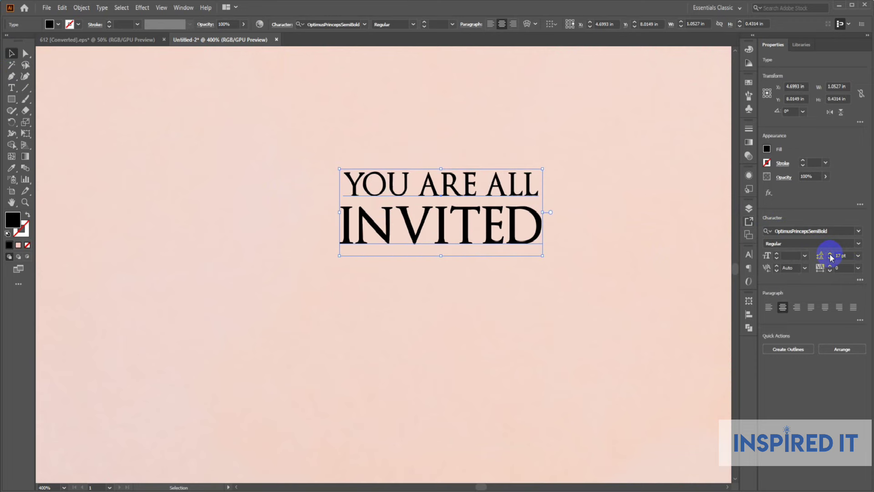
left_click(229, 160)
Step: Scale up the "YOU ARE ALL INVITED" text to about 29.47 pt leading and position it below the venue line
scroll(345, 212, "down", 2)
scroll(457, 277, "down", 2)
scroll(406, 278, "up", 1)
left_click_drag(359, 203, 576, 266)
left_click(423, 261)
left_click(497, 260)
scroll(427, 269, "down", 2)
scroll(426, 272, "up", 1)
Step: Duplicate the invitation text into the area left of the artboard and convert the one on the card to outlines
left_click_drag(493, 277, 141, 411)
left_click(288, 355)
left_click(474, 271)
right_click(475, 271)
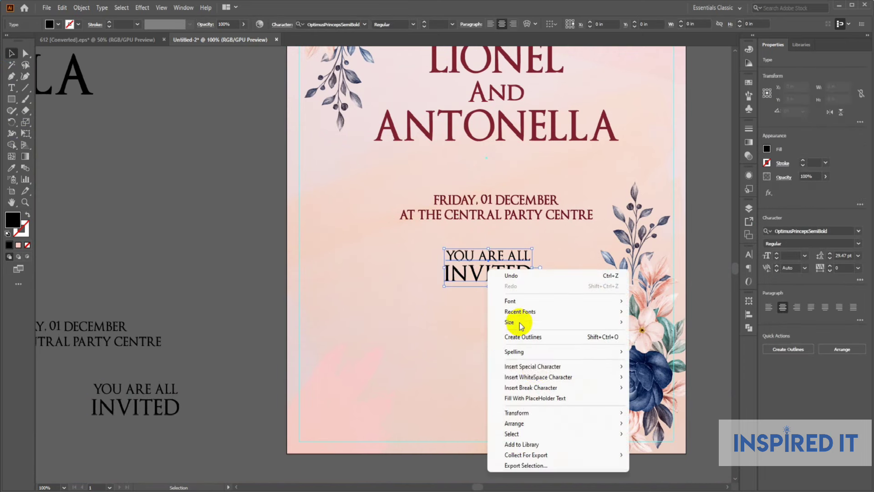
left_click(538, 337)
Step: Align the outlined "YOU ARE ALL INVITED" with the date and venue lines by their horizontal centres
scroll(500, 308, "up", 1)
scroll(501, 308, "right", 1)
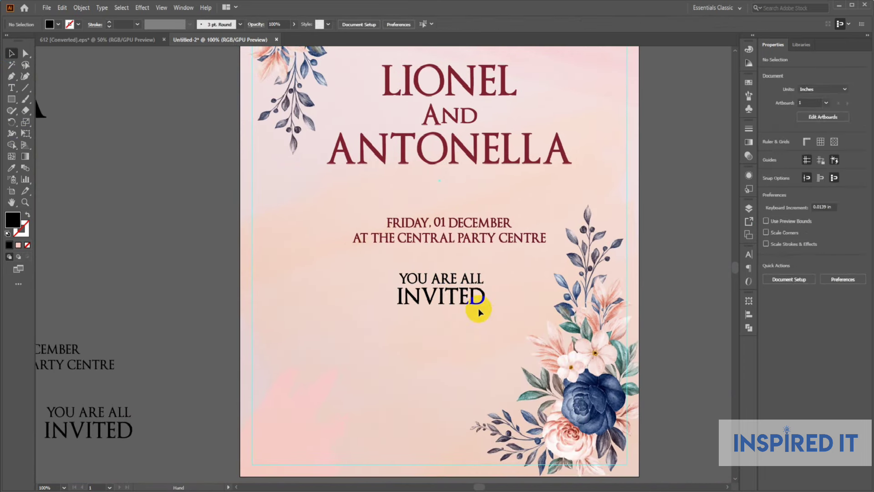
left_click(474, 237, "shift")
key("ctrl+shift+o")
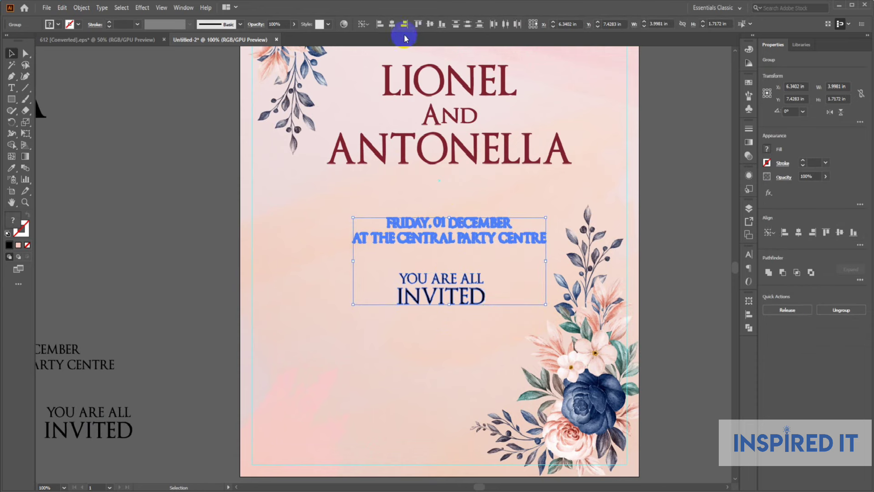
left_click(391, 25)
left_click(429, 362)
Step: Draw a rectangle of about 4.46 × 1.04 in around the date and venue lines, with no fill and a black stroke
left_click_drag(443, 358, 429, 380)
left_click_drag(505, 387, 470, 389)
scroll(478, 394, "down", 1)
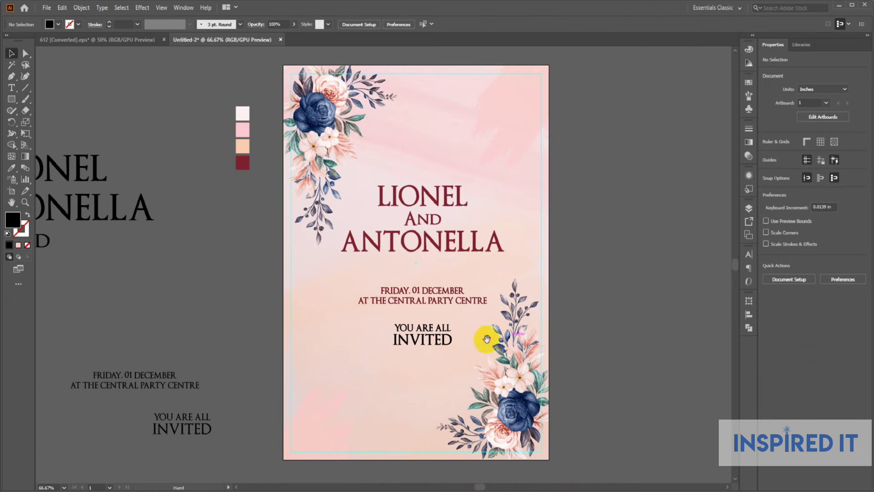
scroll(486, 338, "up", 1)
scroll(487, 273, "up", 3)
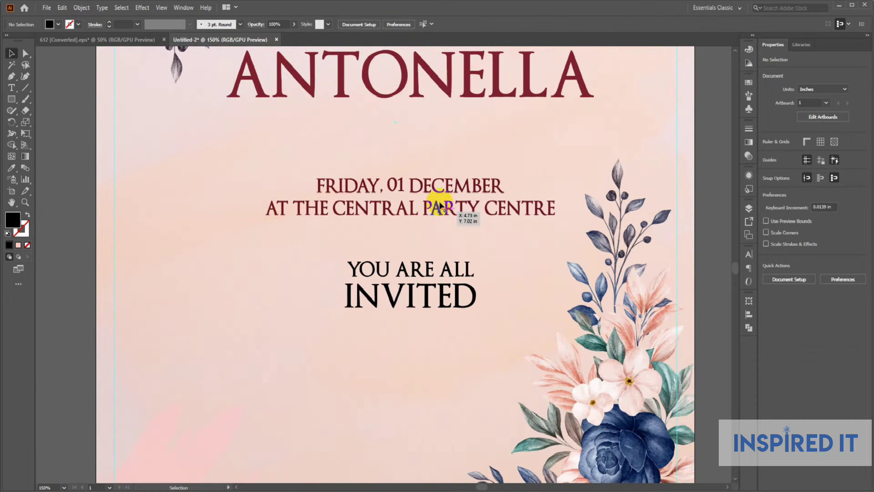
scroll(455, 246, "up", 2)
left_click(11, 103)
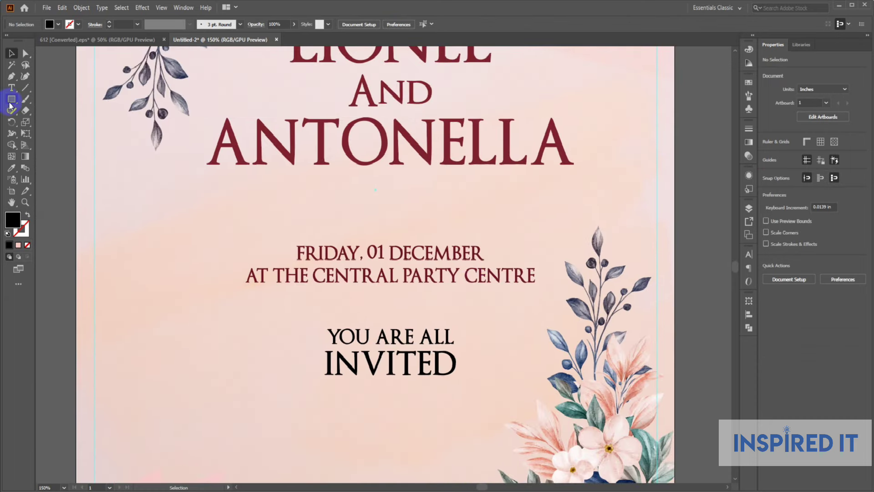
left_click(11, 98)
left_click_drag(223, 225, 544, 304)
left_click(28, 215)
left_click(27, 215)
left_click(28, 215)
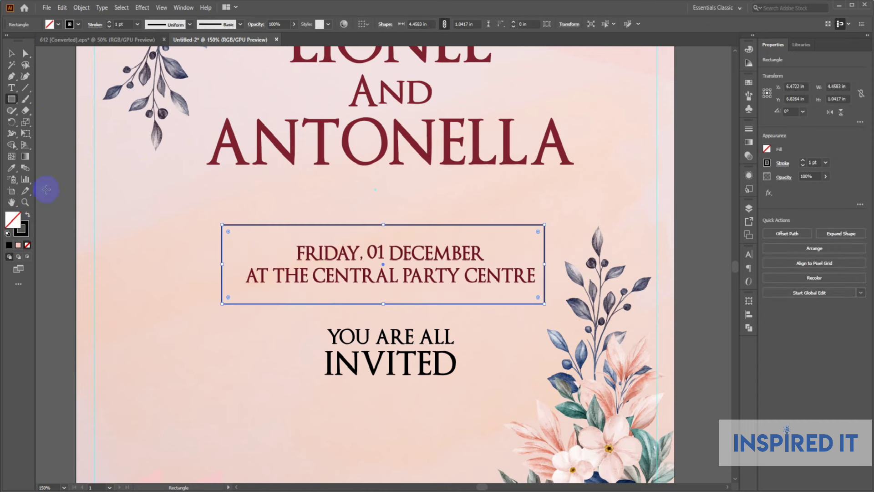
Step: Reduce the stroke weight of the rectangle around the date and venue to 0.5 pt
left_click(110, 27)
left_click(12, 54)
left_click(169, 222)
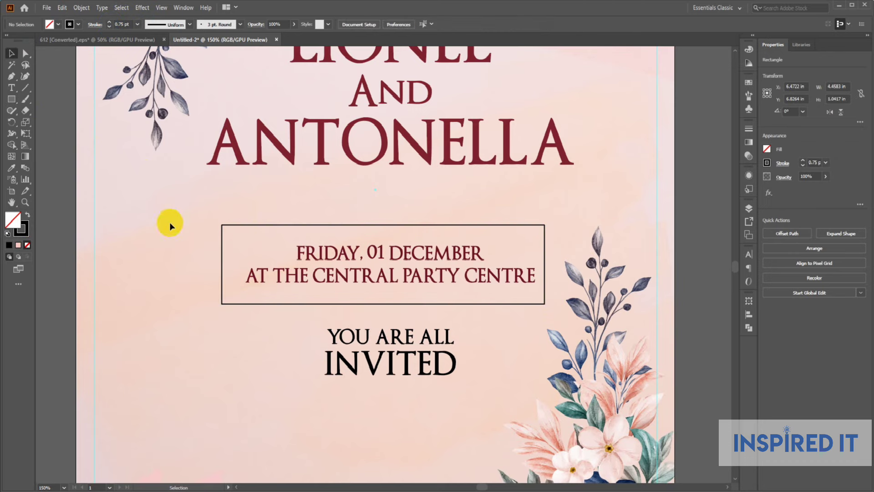
scroll(169, 222, "down", 2)
left_click_drag(303, 281, 350, 324)
key("ctrl+plus")
key("ctrl+plus")
key("ctrl+plus")
left_click(337, 266)
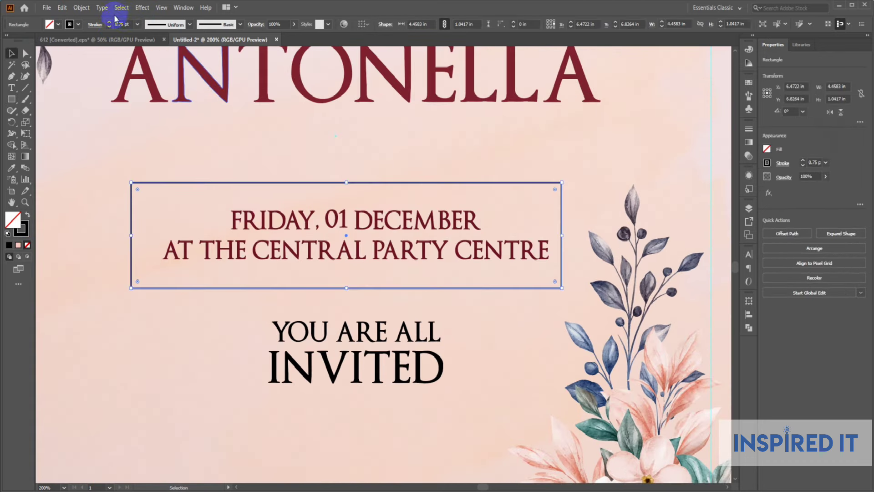
left_click(109, 25)
left_click(249, 127)
Step: Expand the fill and stroke of the rectangle around the date and venue into shapes
key("ctrl+minus")
key("ctrl+minus")
scroll(394, 237, "up", 1)
left_click_drag(370, 129, 418, 194)
left_click_drag(294, 153, 310, 175)
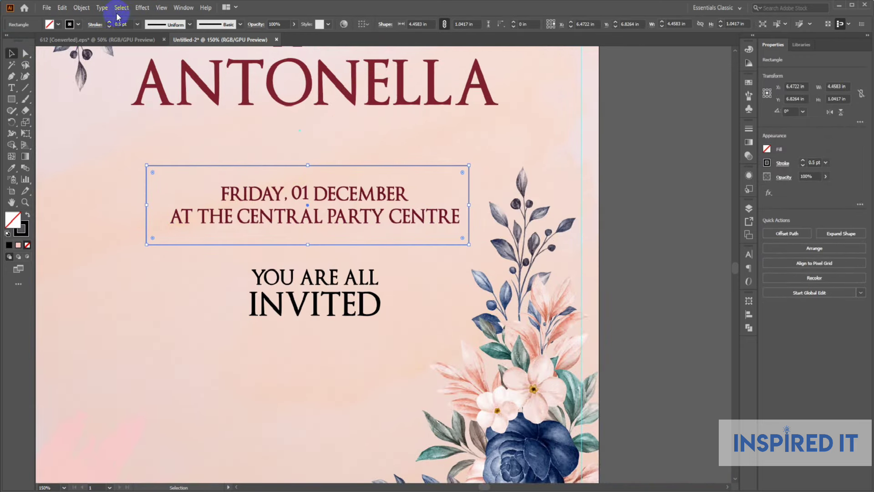
left_click(82, 8)
left_click(120, 118)
left_click(406, 304)
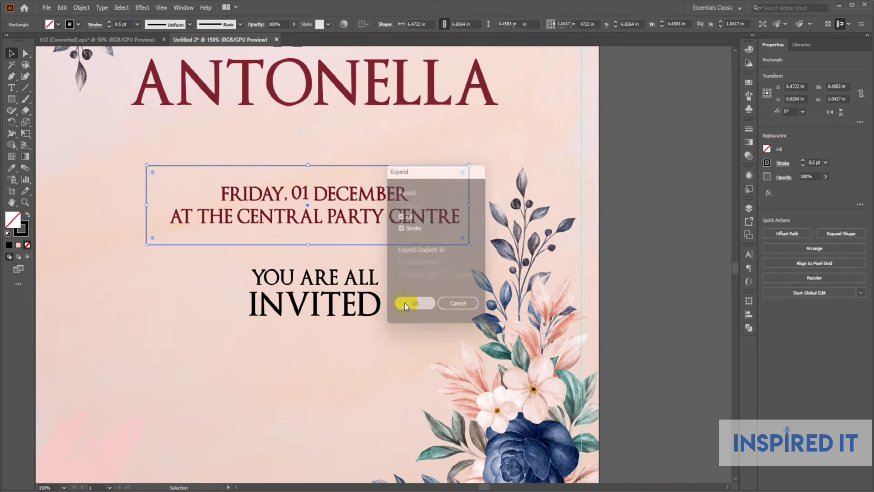
left_click(411, 273)
left_click_drag(406, 268, 491, 281)
scroll(485, 259, "up", 2)
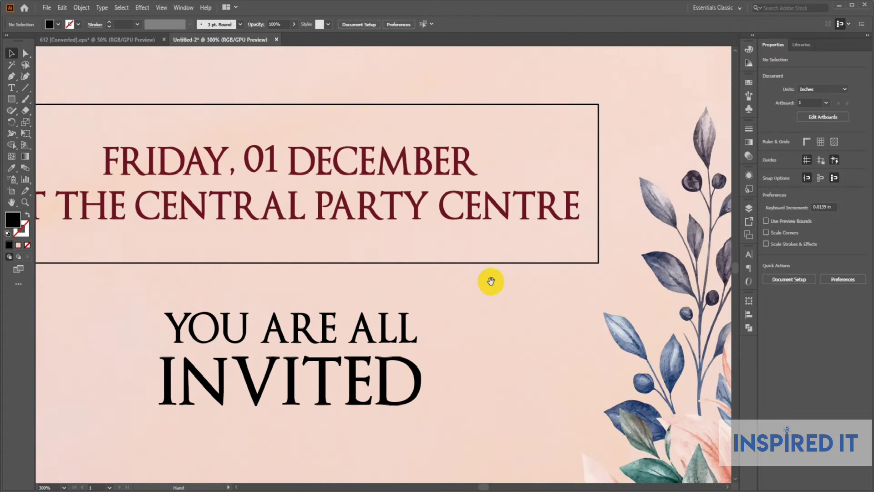
Step: Recolour the expanded frame around the date and venue with the names' dark red and set its opacity to 50%
scroll(491, 281, "down", 4)
scroll(504, 251, "up", 3)
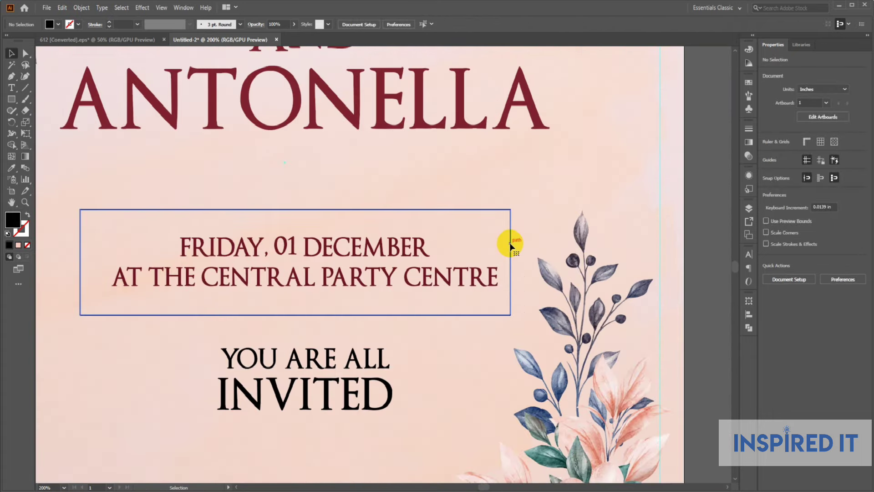
left_click(510, 245)
left_click(87, 124)
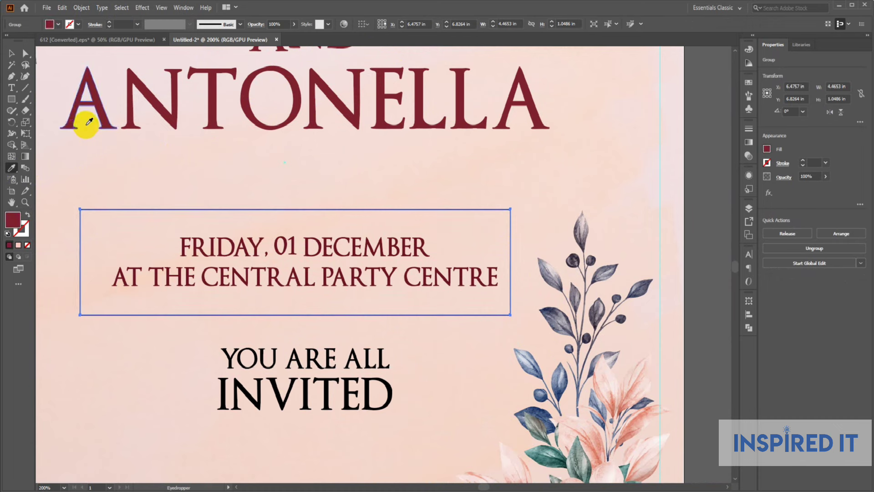
left_click_drag(260, 180, 264, 219)
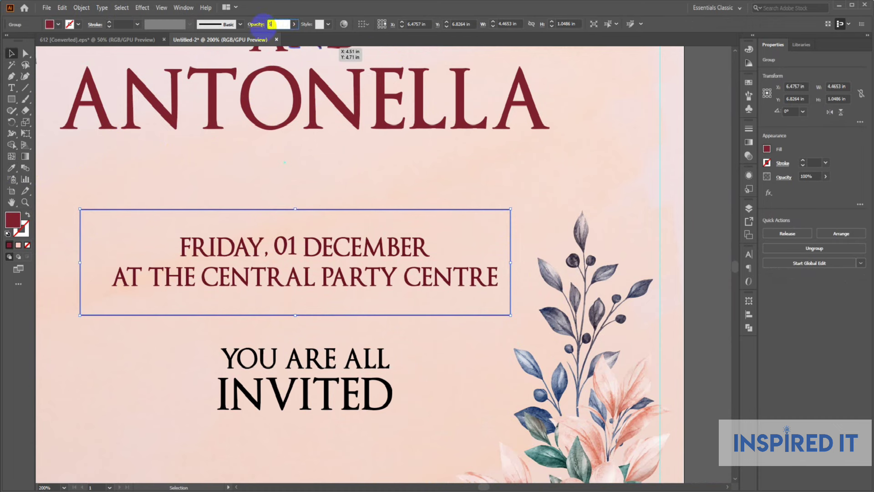
left_click(207, 176)
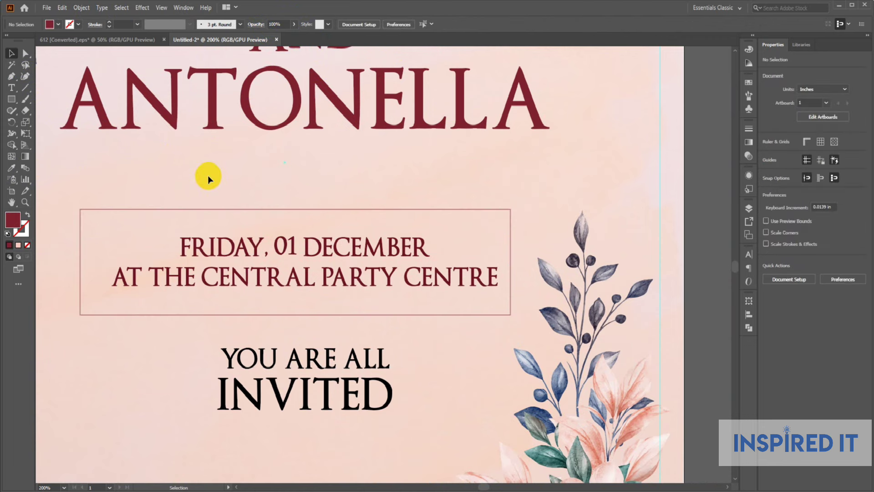
Step: Lower the opacity of the date and venue frame further so its outline is fainter
left_click(250, 209)
left_click(288, 26)
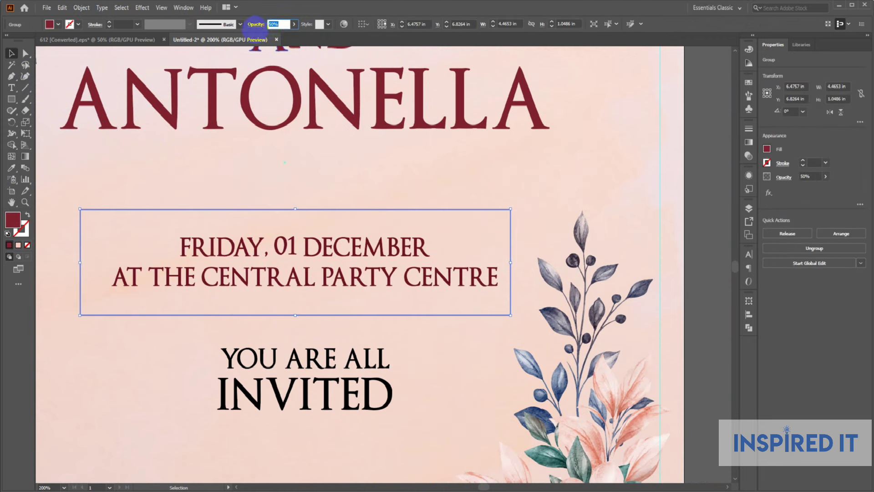
key("Return")
left_click(419, 192)
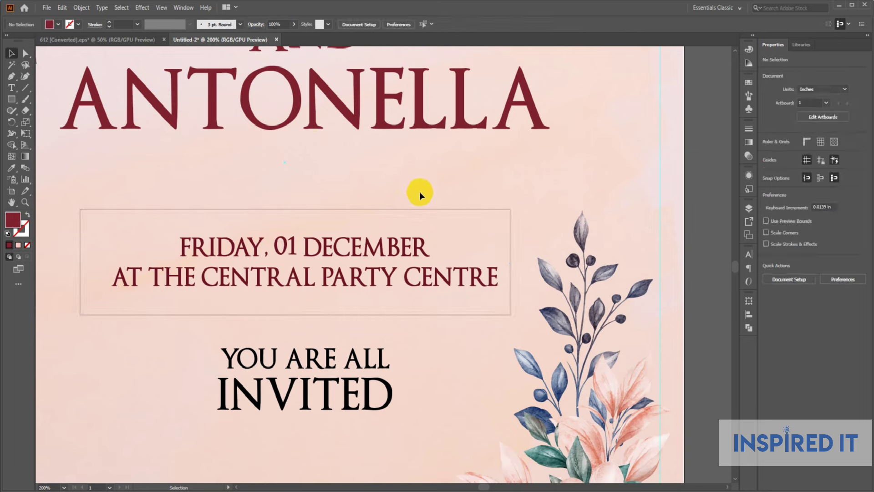
Step: Recolour the "YOU ARE ALL INVITED" text with the dark red sampled from the names
scroll(432, 211, "down", 3)
left_click_drag(424, 244, 468, 253)
scroll(451, 281, "up", 1)
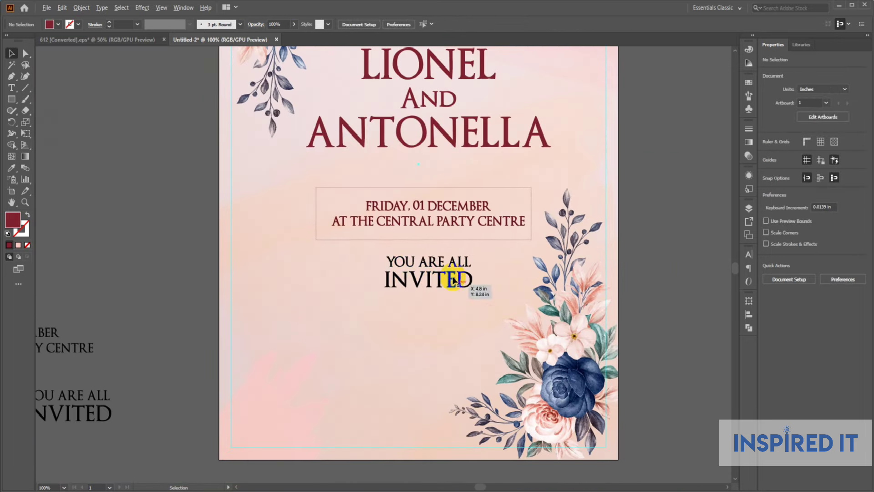
left_click(452, 279)
left_click(12, 169)
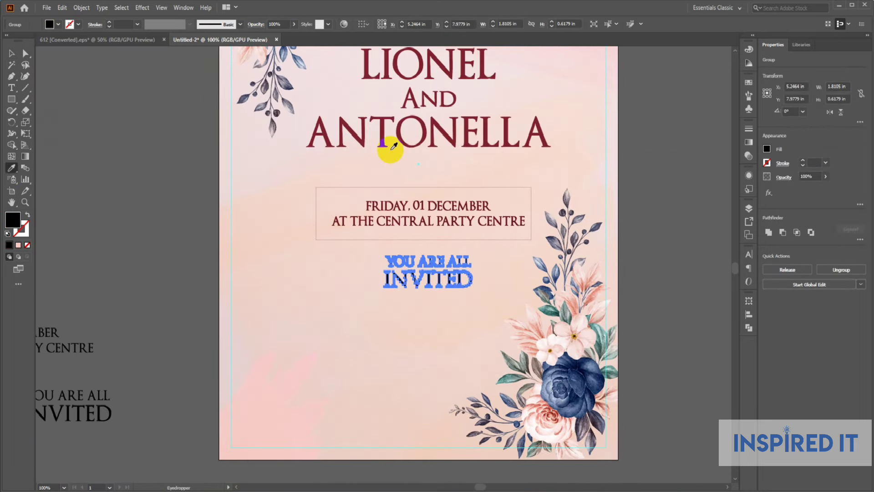
left_click(13, 56)
left_click(160, 231)
Step: Distribute the names, the framed date and venue, and "YOU ARE ALL INVITED" with equal vertical spacing
left_click_drag(442, 325, 455, 348)
scroll(447, 331, "up", 1)
scroll(455, 350, "down", 2)
scroll(482, 374, "down", 1)
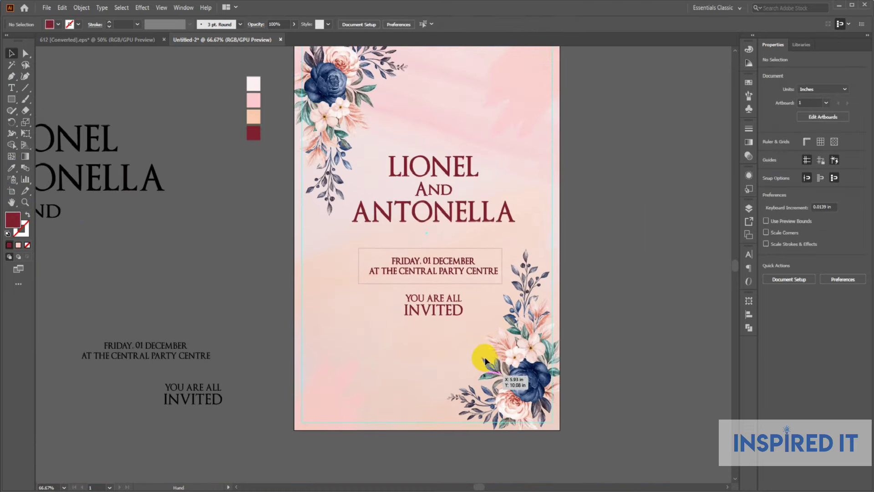
scroll(478, 357, "up", 2)
left_click_drag(323, 269, 367, 341)
left_click(381, 330)
left_click(419, 248)
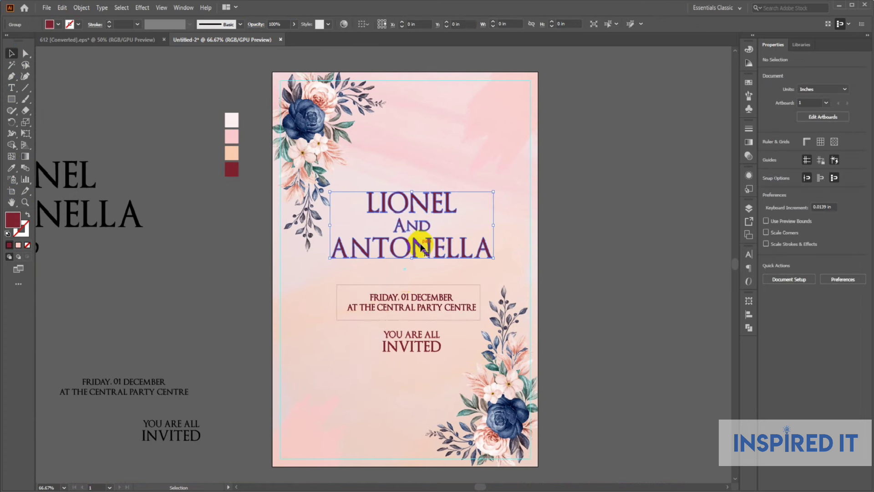
left_click(419, 296, "shift")
left_click(454, 347, "shift")
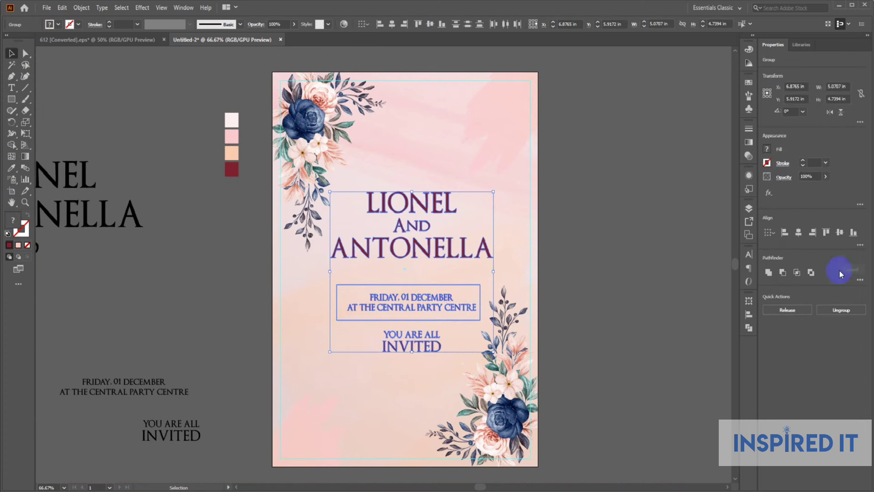
left_click(860, 245)
left_click(769, 329)
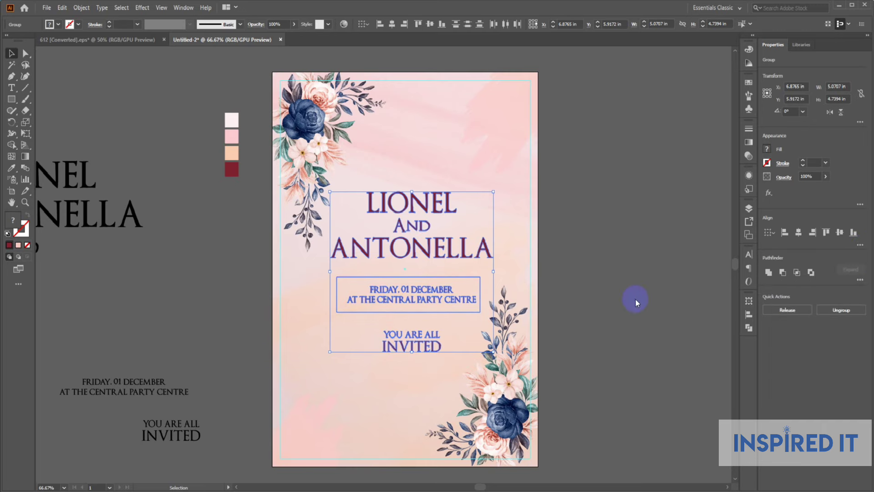
left_click(643, 238)
scroll(595, 247, "down", 1)
scroll(580, 245, "up", 1)
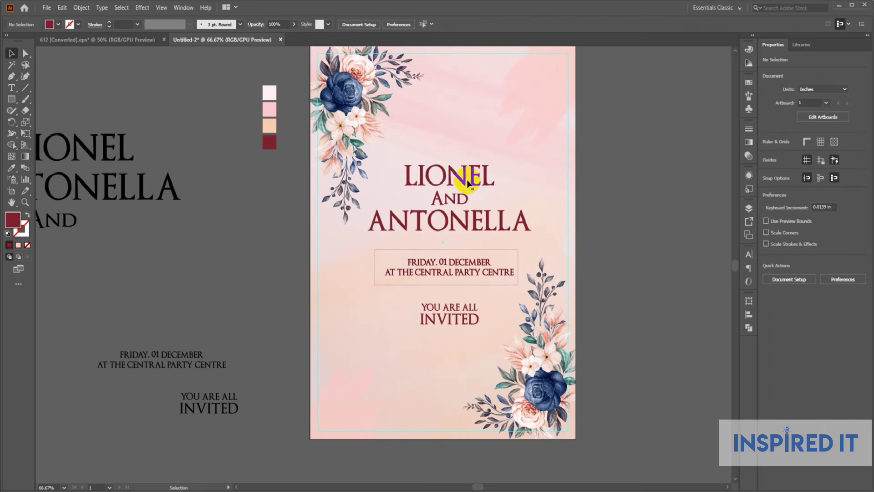
left_click_drag(389, 137, 464, 364)
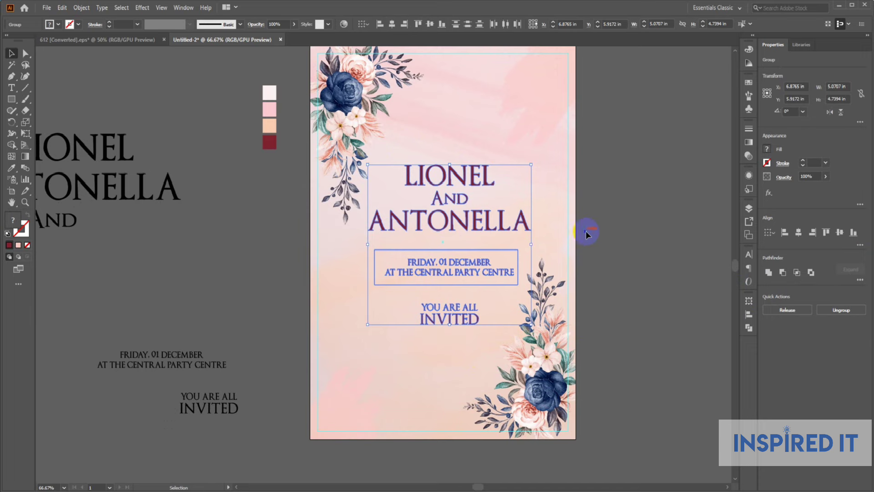
left_click(619, 226)
Step: Enlarge "YOU ARE ALL INVITED" proportionally to about 2.43 × 0.83 in and move it farther below the date frame
left_click(473, 318)
scroll(476, 328, "up", 2)
left_click_drag(481, 313, 505, 334)
left_click(465, 340)
scroll(469, 341, "down", 2)
left_click_drag(474, 357, 491, 314)
scroll(484, 301, "up", 1)
left_click_drag(487, 283, 474, 311)
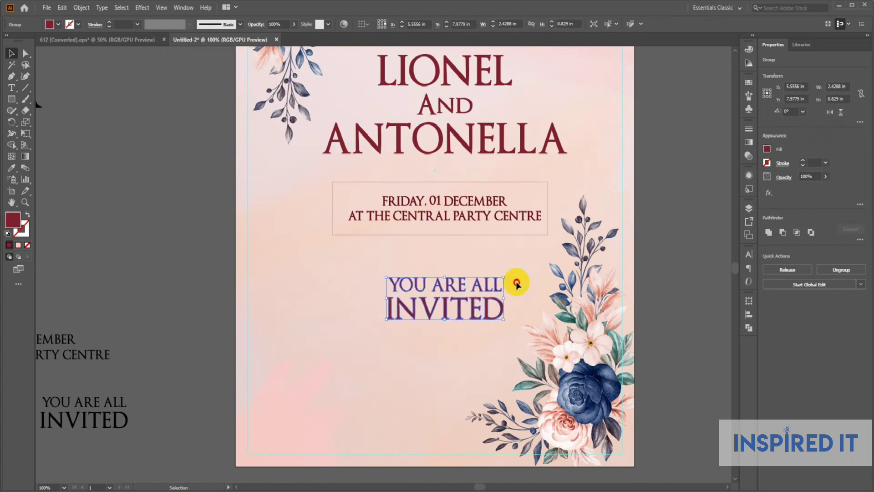
left_click(518, 284)
Step: Shift "YOU ARE ALL INVITED" slightly farther down to widen the gap beneath the date and venue frame
left_click_drag(408, 125, 397, 178)
left_click(449, 356)
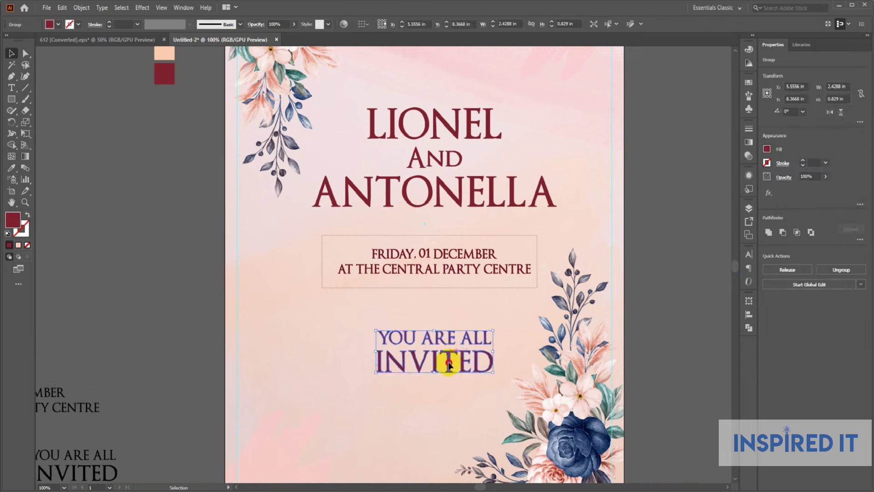
left_click_drag(449, 364, 448, 377)
left_click(471, 315)
scroll(459, 315, "down", 1)
left_click_drag(404, 148, 485, 416)
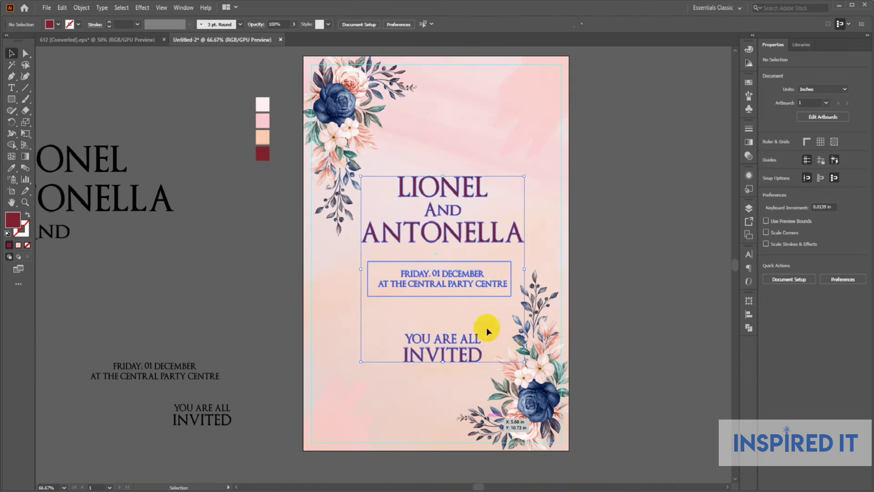
left_click(586, 287)
scroll(610, 333, "down", 1)
left_click_drag(611, 333, 599, 331)
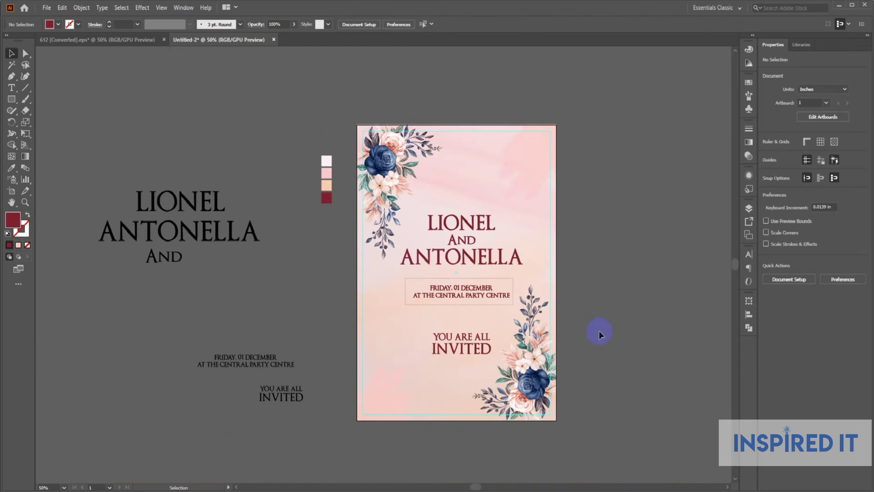
scroll(486, 347, "up", 1)
left_click_drag(482, 351, 481, 359)
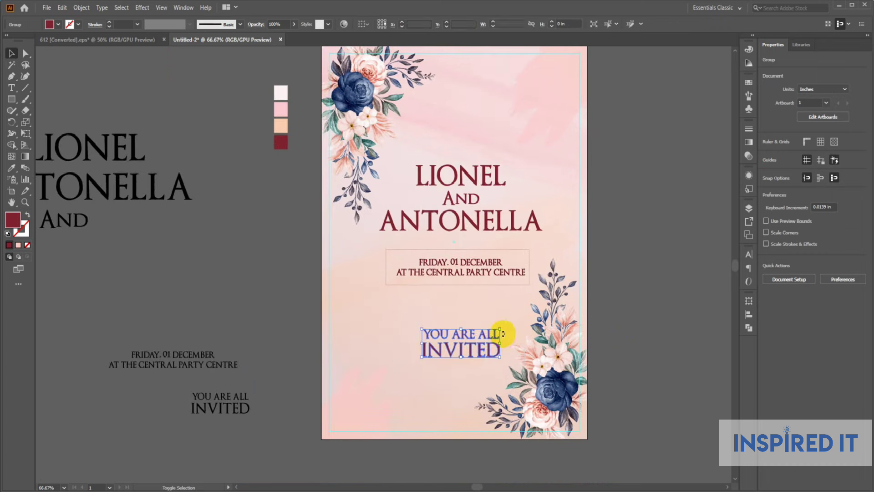
left_click(510, 308)
Step: Group the names with the framed date and venue
left_click_drag(441, 129, 484, 271)
key("ctrl+g")
left_click(616, 267)
left_click(466, 204)
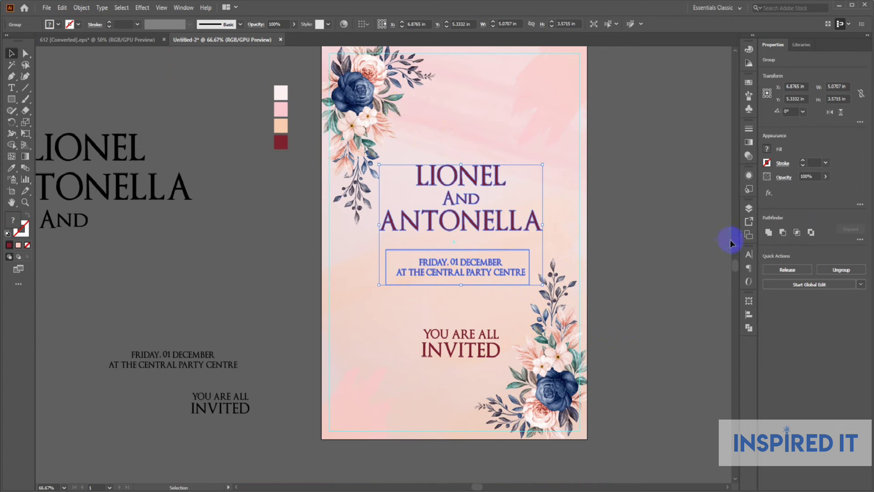
left_click(749, 314)
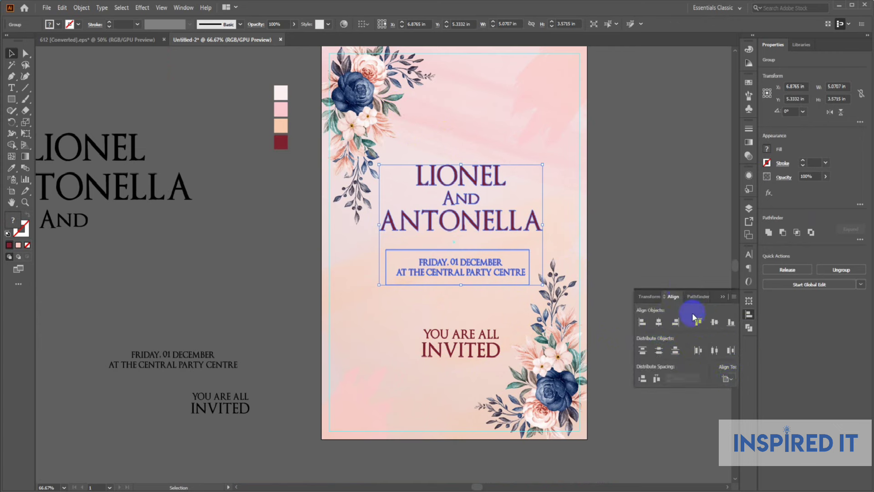
left_click(665, 236)
left_click(749, 314)
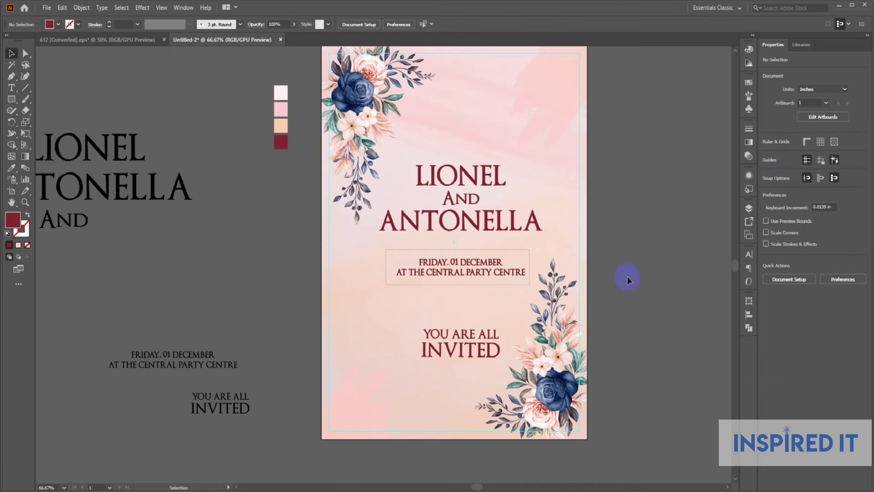
Step: Draw a horizontal line about 1.43 in long beneath "INVITED" with a black 0.75 pt stroke
left_click_drag(628, 279, 635, 244)
left_click(25, 88)
scroll(401, 327, "up", 3)
left_click_drag(532, 337, 670, 338)
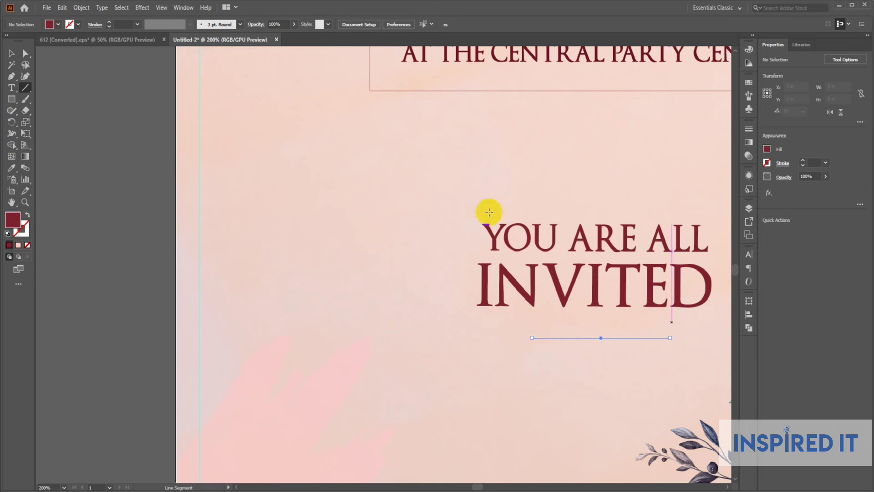
left_click(108, 23)
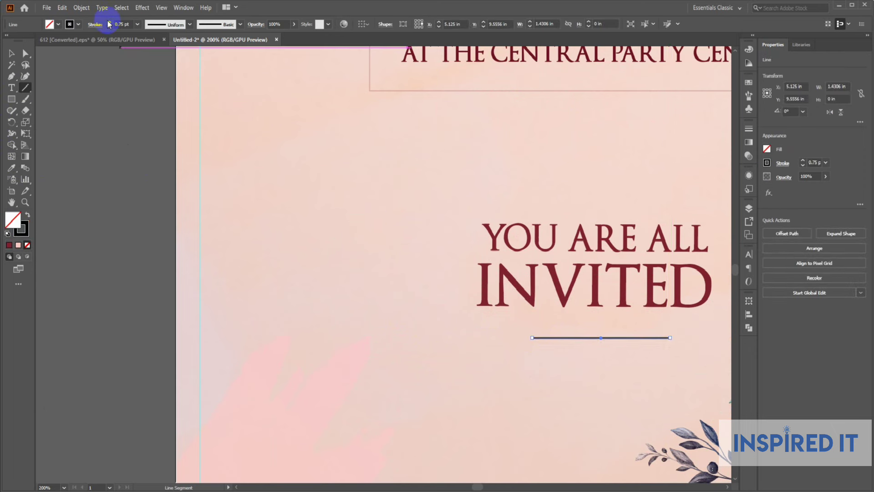
Step: Expand the stroke of the short line beneath "INVITED" into a filled shape
left_click(81, 7)
left_click(101, 119)
left_click(417, 304)
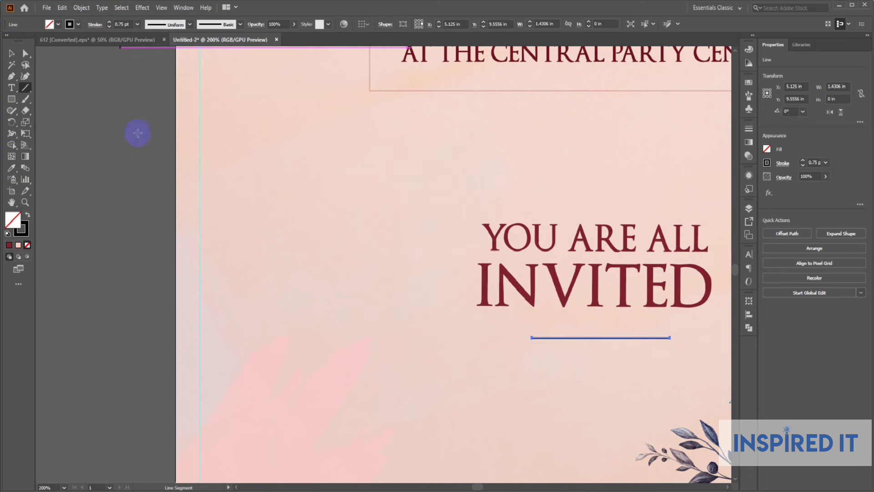
Step: Recolour the short line with the dark red sampled from the "INVITED" lettering
left_click(11, 54)
left_click(611, 348)
left_click(605, 339)
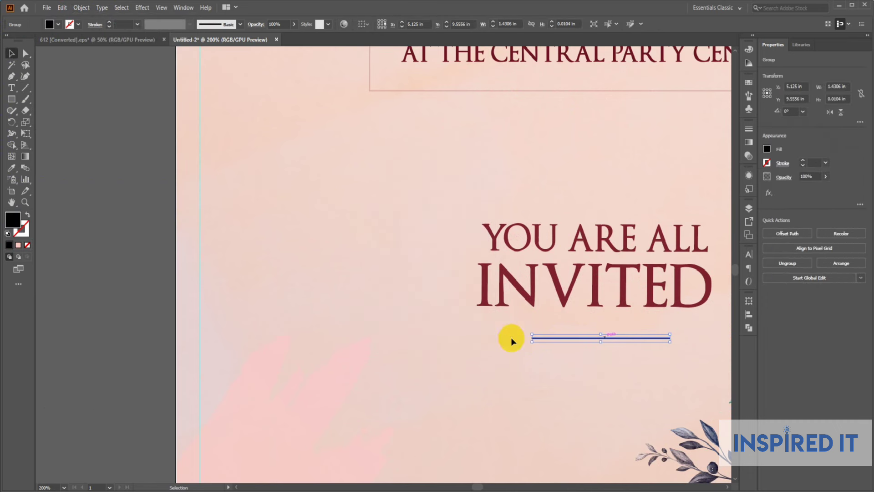
left_click(13, 169)
left_click(523, 292)
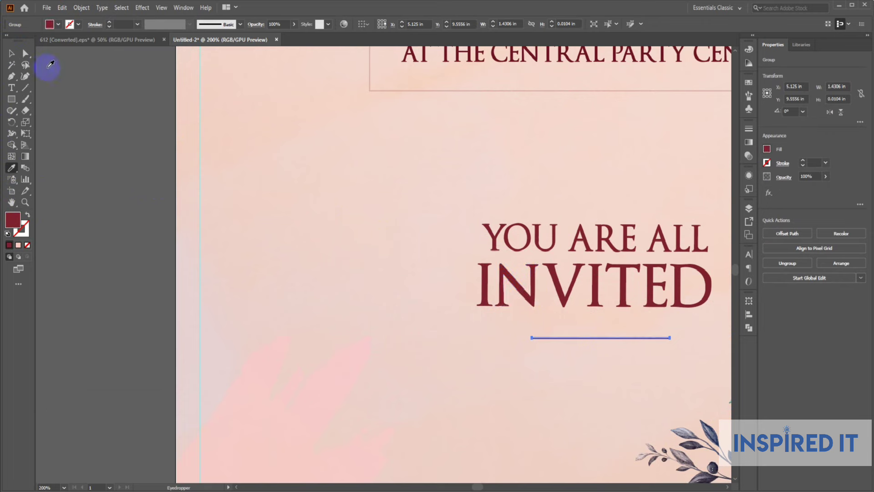
left_click(374, 200)
Step: Align the short line with "YOU ARE ALL INVITED" by their horizontal centres
left_click_drag(334, 198, 230, 200)
left_click_drag(448, 189, 528, 332)
left_click(393, 26)
left_click(454, 115)
key("ctrl+z")
left_click(515, 355)
Step: Nudge the short line up to a Y position of about 9.44 in, closer beneath "INVITED"
left_click(544, 338)
key("Up")
key("Up")
key("Up")
key("Up")
key("Up")
key("Up")
key("Up")
key("Up")
key("Up")
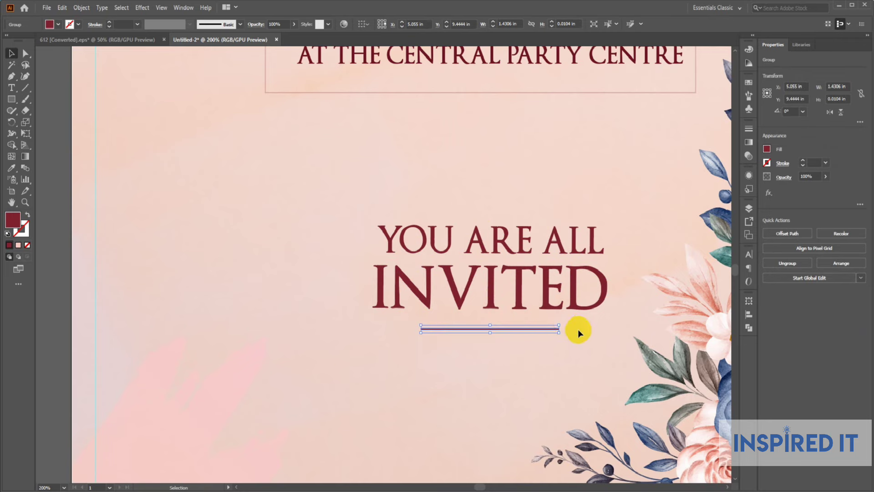
left_click(537, 386)
Step: Group "YOU ARE ALL INVITED" with the short line beneath it
scroll(465, 365, "down", 4)
scroll(470, 355, "up", 4)
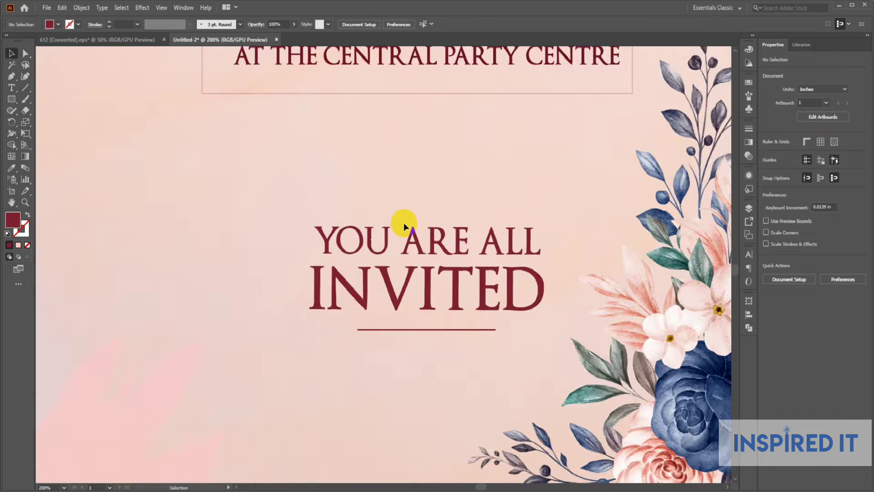
left_click_drag(395, 202, 505, 418)
key("ctrl+g")
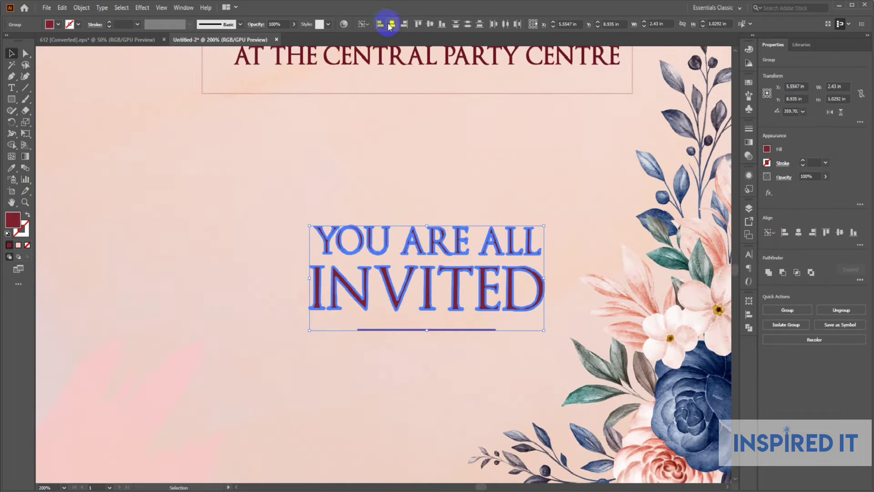
left_click(432, 153)
left_click_drag(352, 167, 447, 391)
key("ctrl+g")
left_click(449, 385)
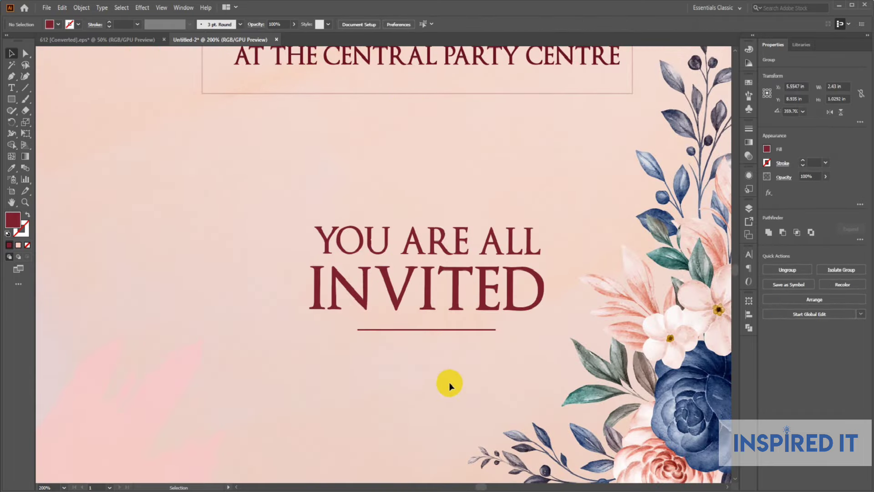
Step: Delete the leftover black draft texts and the four colour swatches beside the artboard
scroll(449, 385, "down", 3)
left_click_drag(564, 391, 581, 378)
scroll(587, 376, "down", 1)
left_click_drag(663, 314, 602, 325)
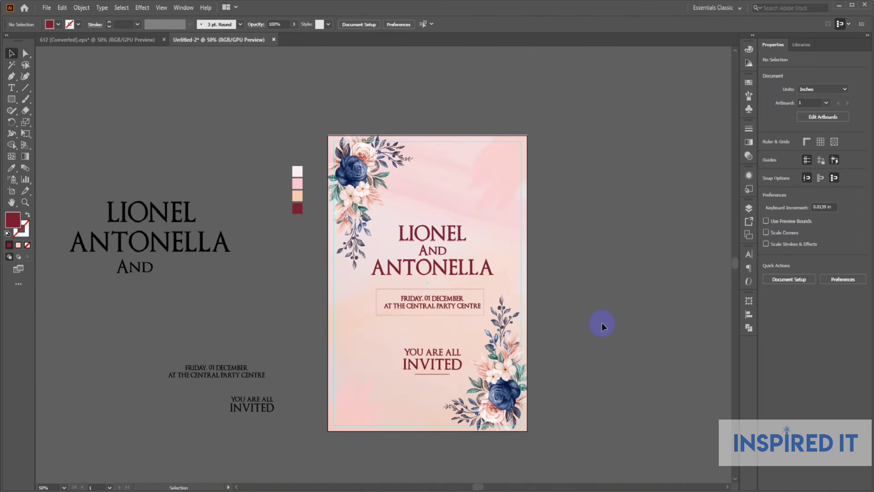
left_click_drag(462, 221, 543, 182)
scroll(633, 264, "up", 1)
left_click_drag(632, 264, 609, 265)
scroll(622, 265, "down", 1)
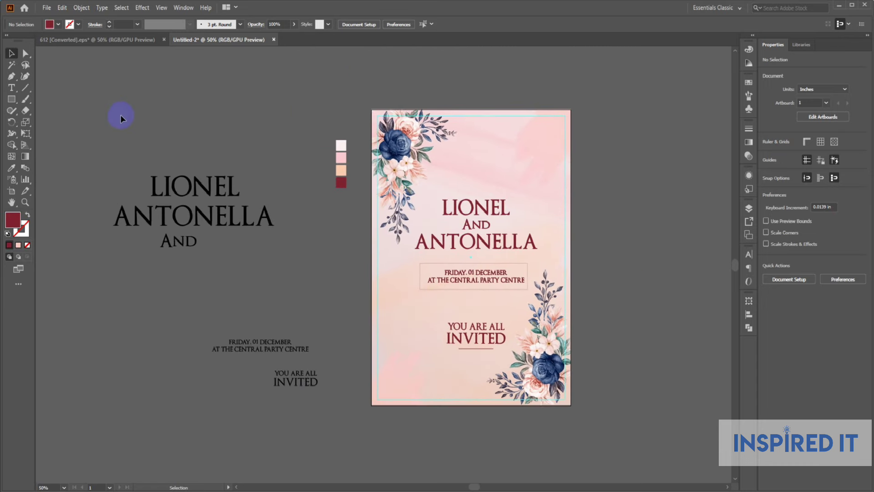
left_click_drag(353, 390, 353, 389)
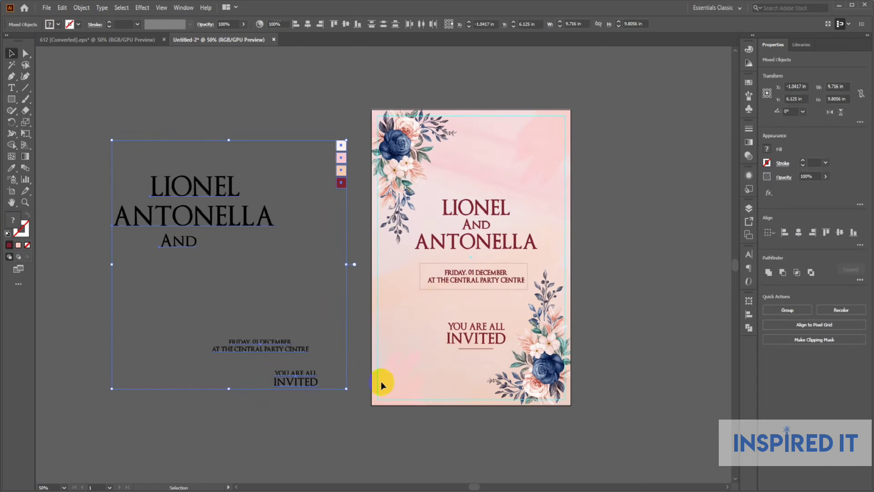
key("Delete")
Step: Save a copy of the card to the Desktop as an Illustrator 2020 file, adapting the existing name "invitation card resource"
key("ctrl+alt+s")
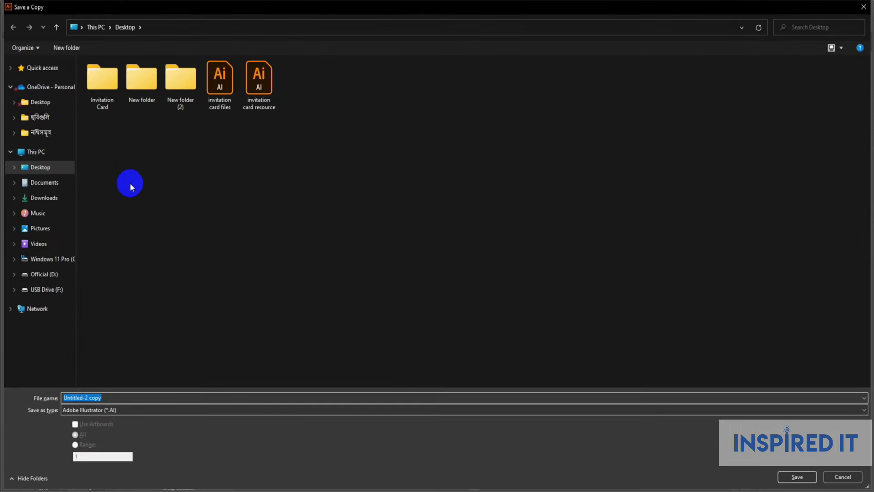
left_click(259, 78)
double_click(130, 395)
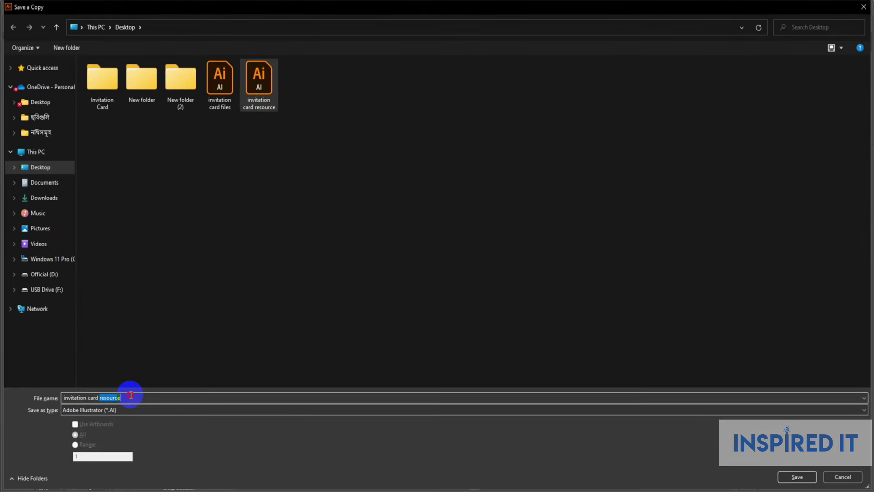
key("Return")
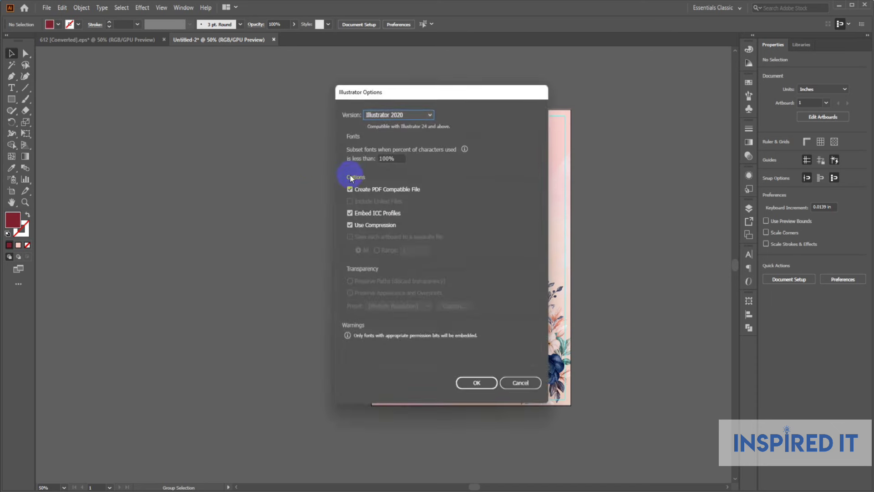
left_click(483, 384)
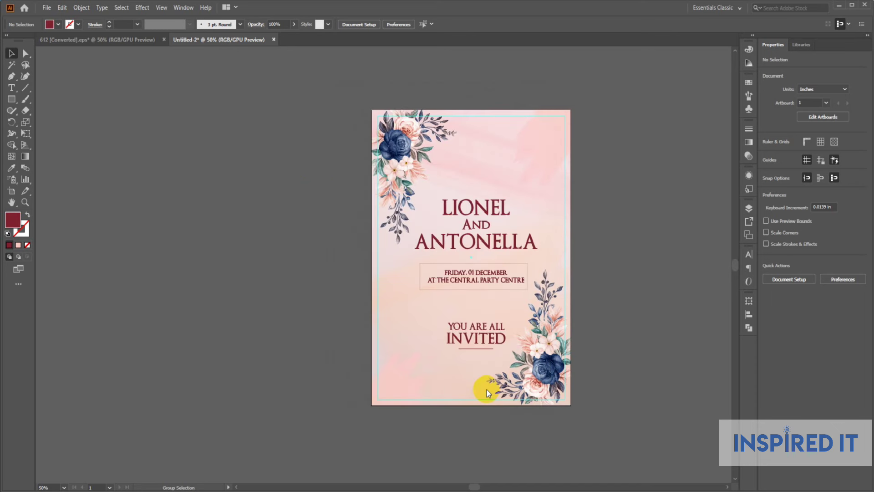